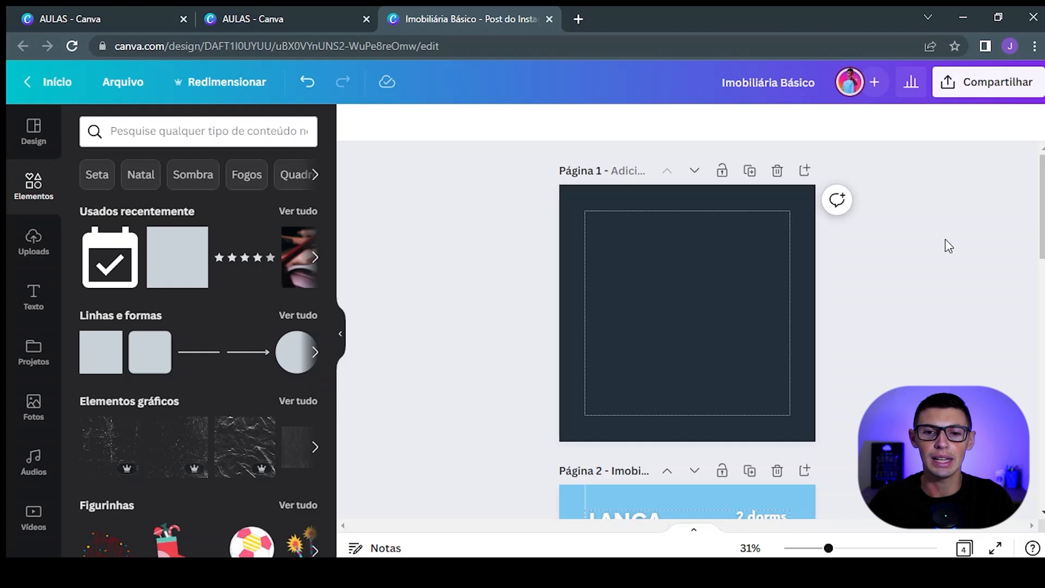
Step: Search the photo library for "apartamento"
scroll(528, 286, down, 5)
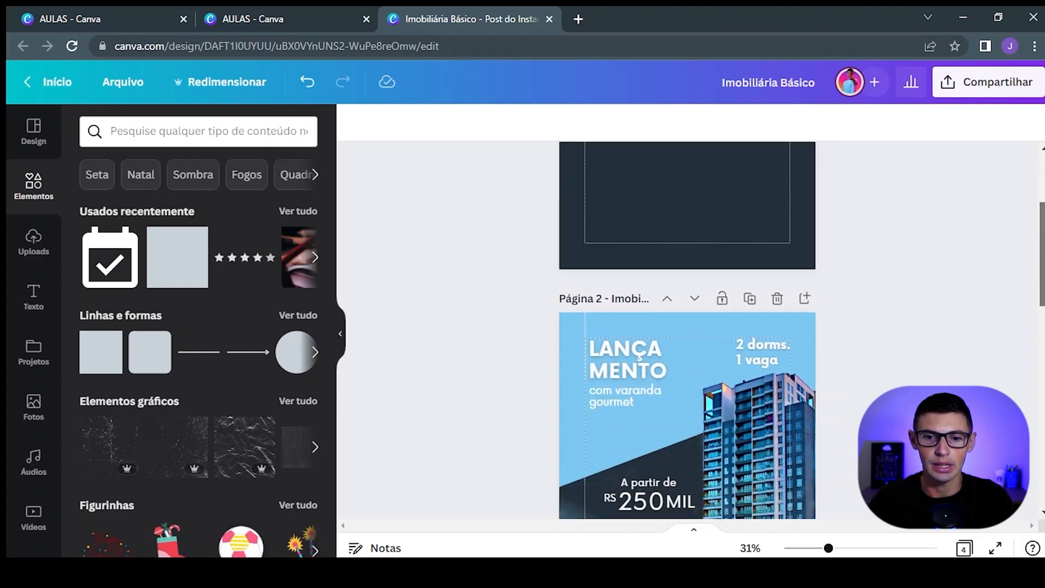
scroll(528, 285, up, 5)
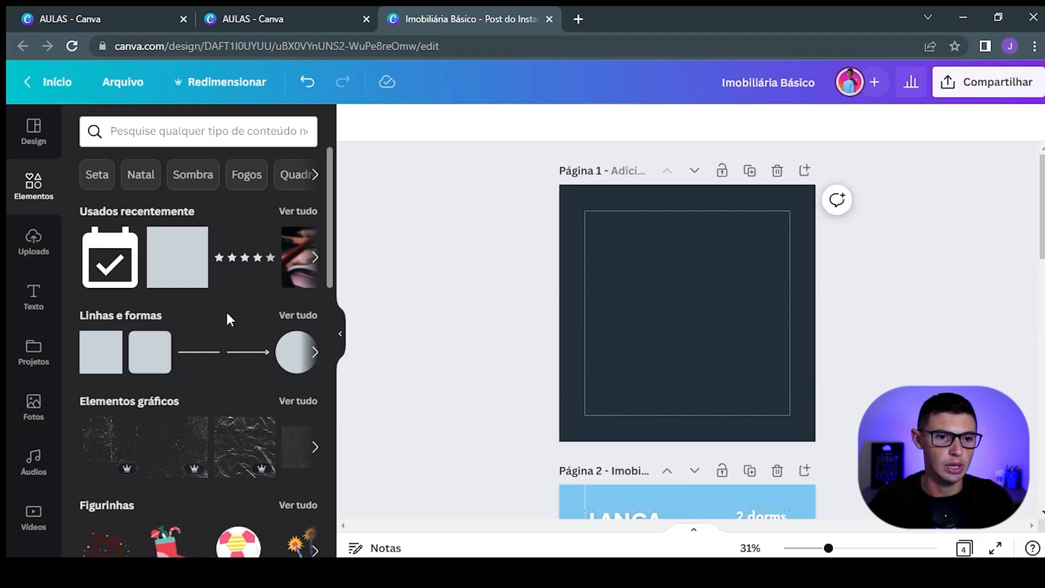
click(34, 414)
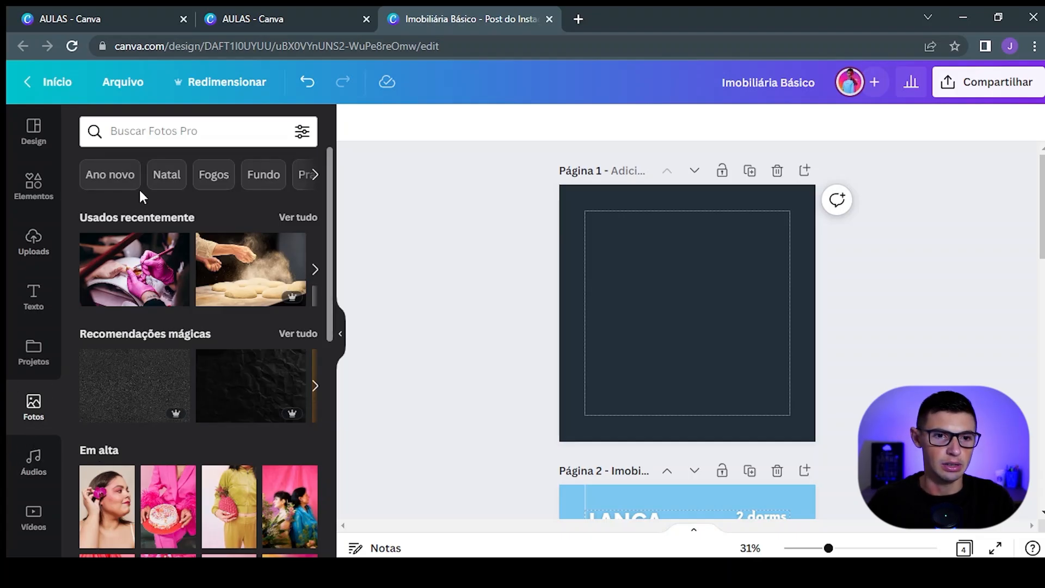
click(169, 136)
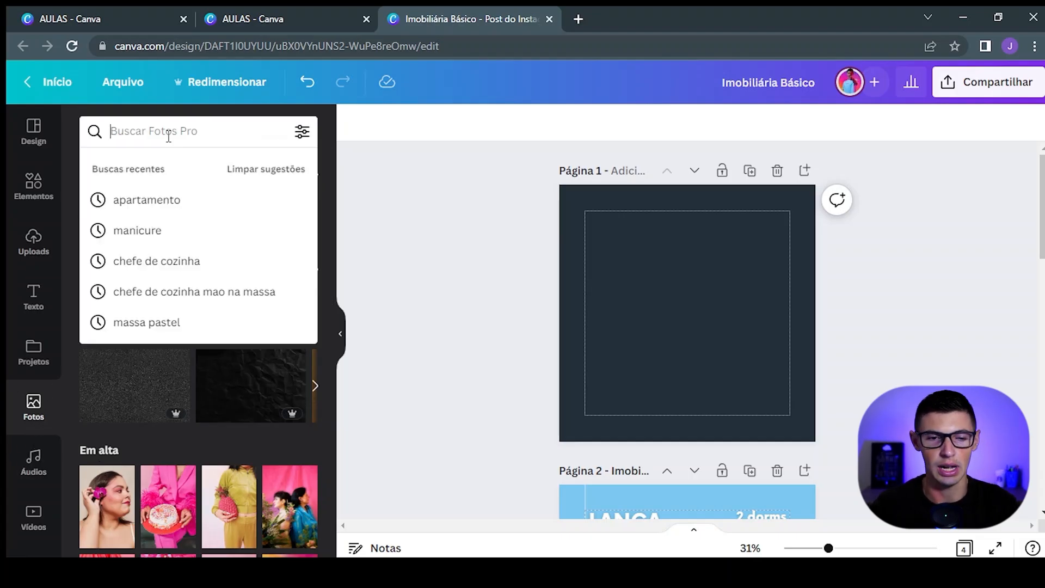
key(Down)
key(Return)
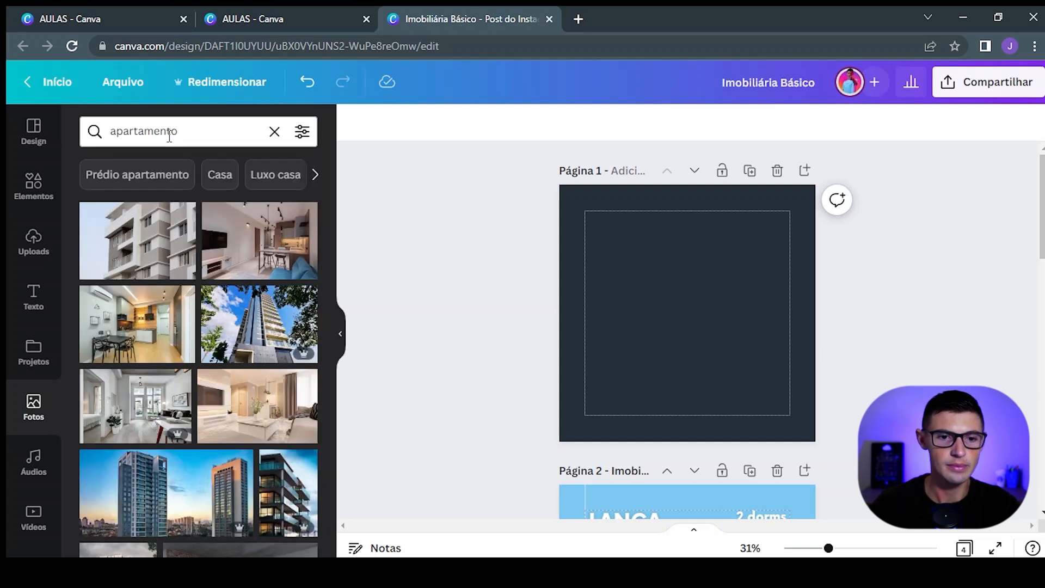
Step: Look through the apartment photo results for a suitable picture of a building exterior
scroll(231, 315, down, 2)
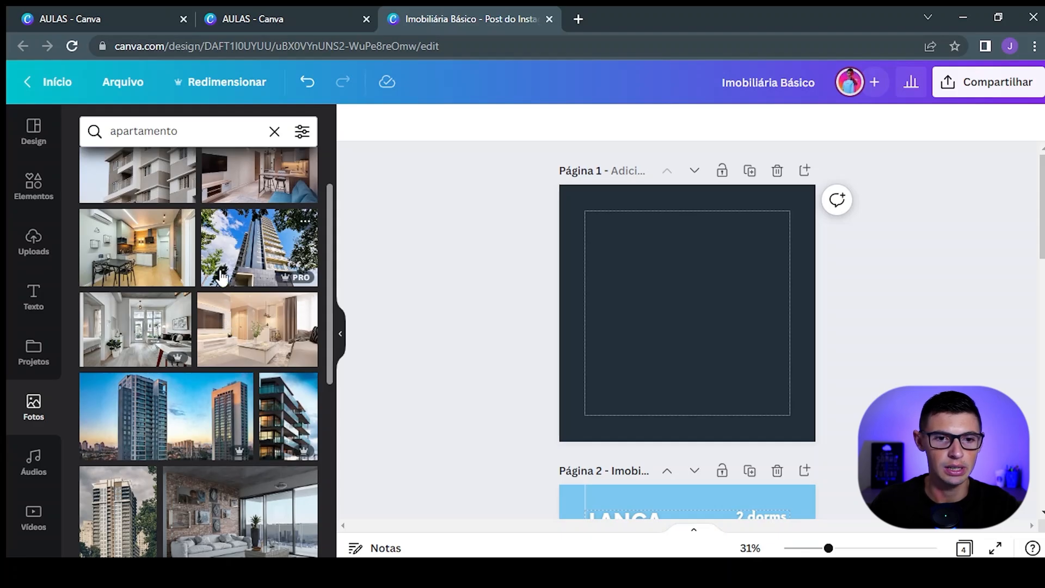
scroll(218, 245, down, 4)
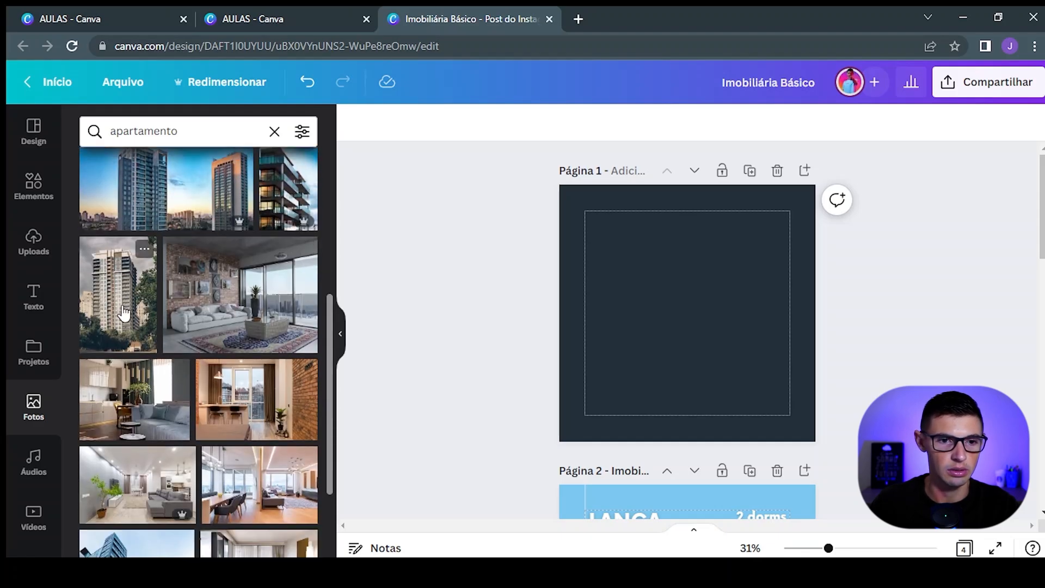
scroll(275, 334, down, 1)
scroll(275, 335, down, 4)
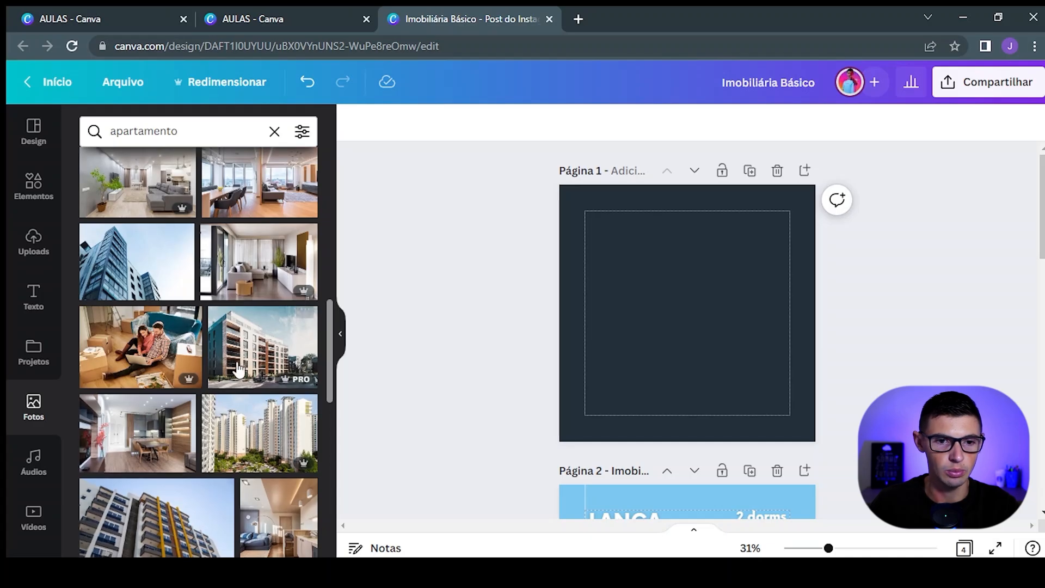
scroll(256, 354, down, 4)
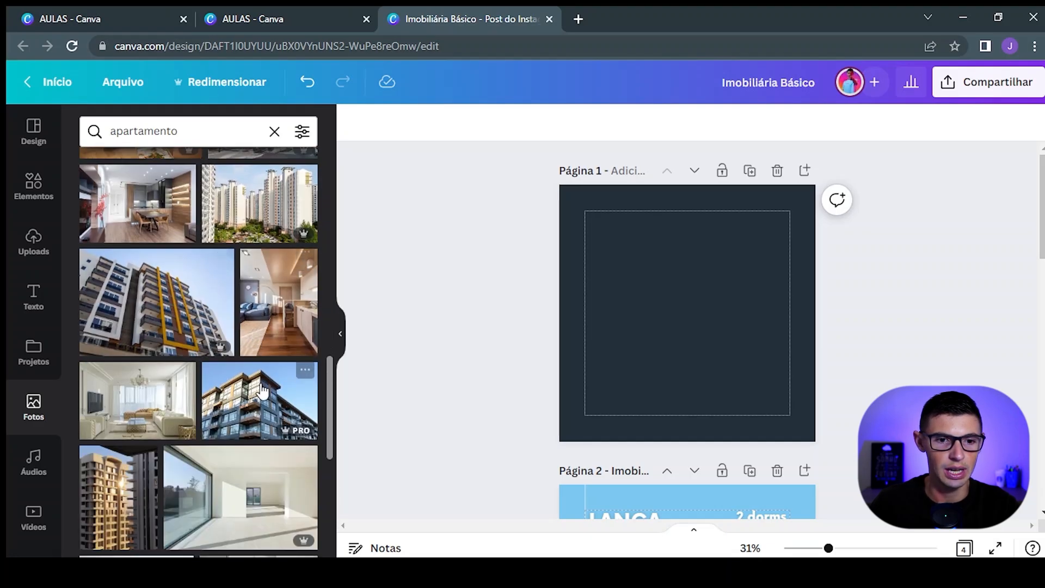
scroll(266, 375, down, 3)
scroll(200, 372, down, 5)
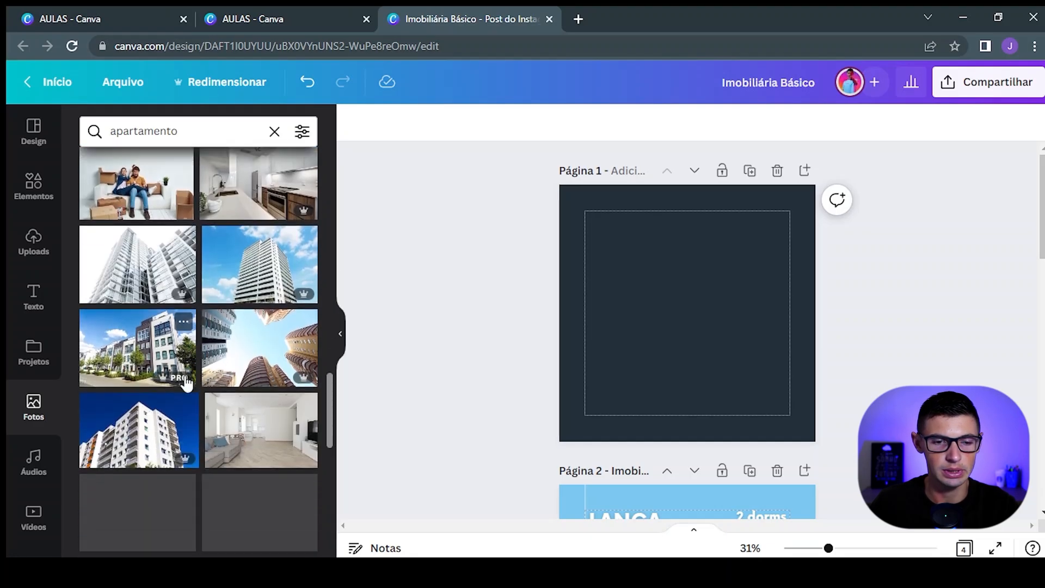
scroll(195, 394, down, 5)
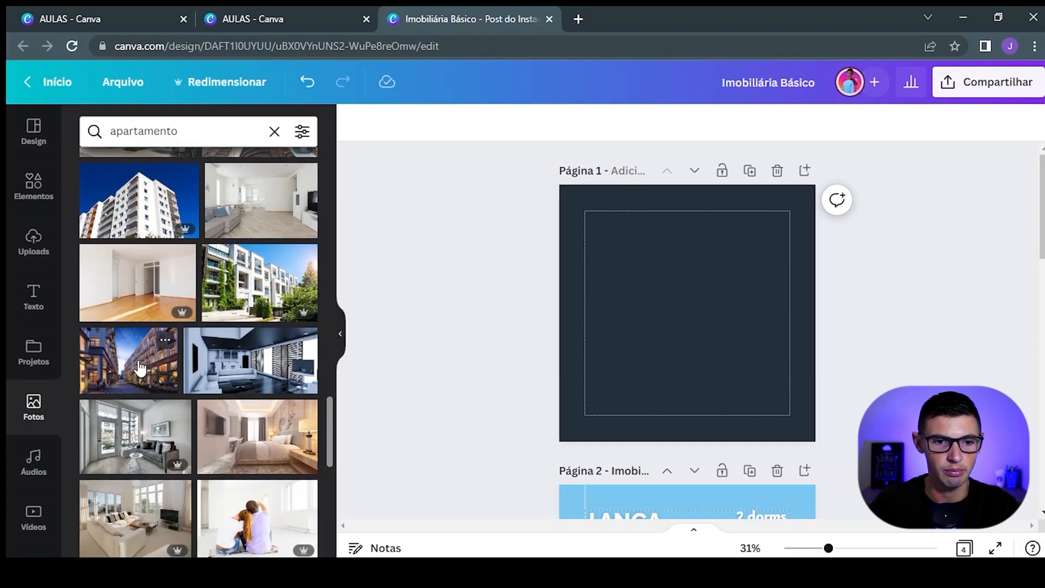
scroll(156, 380, down, 3)
scroll(156, 379, down, 2)
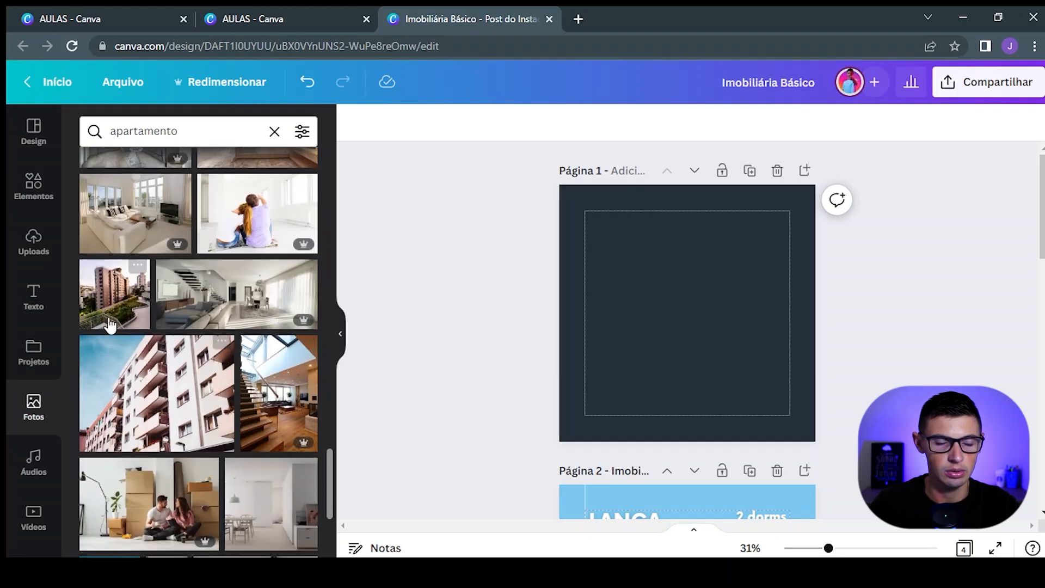
scroll(155, 354, down, 3)
scroll(156, 354, down, 5)
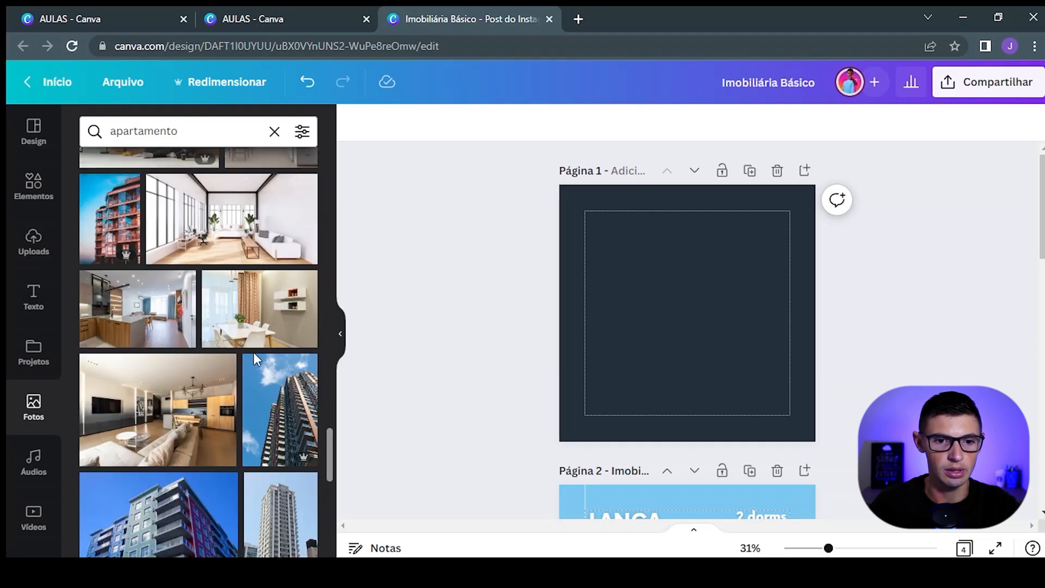
scroll(253, 352, up, 6)
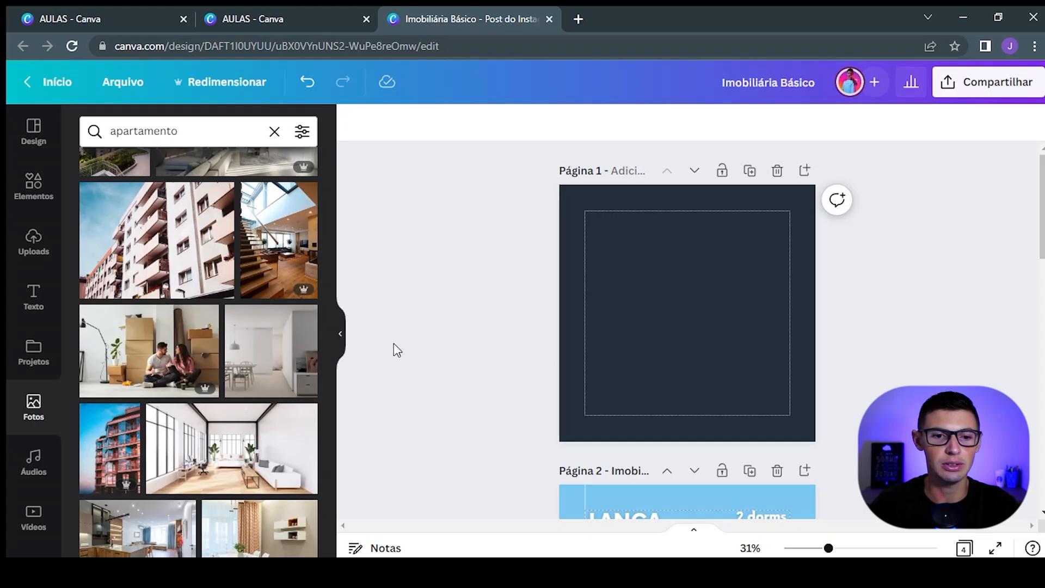
scroll(152, 328, down, 3)
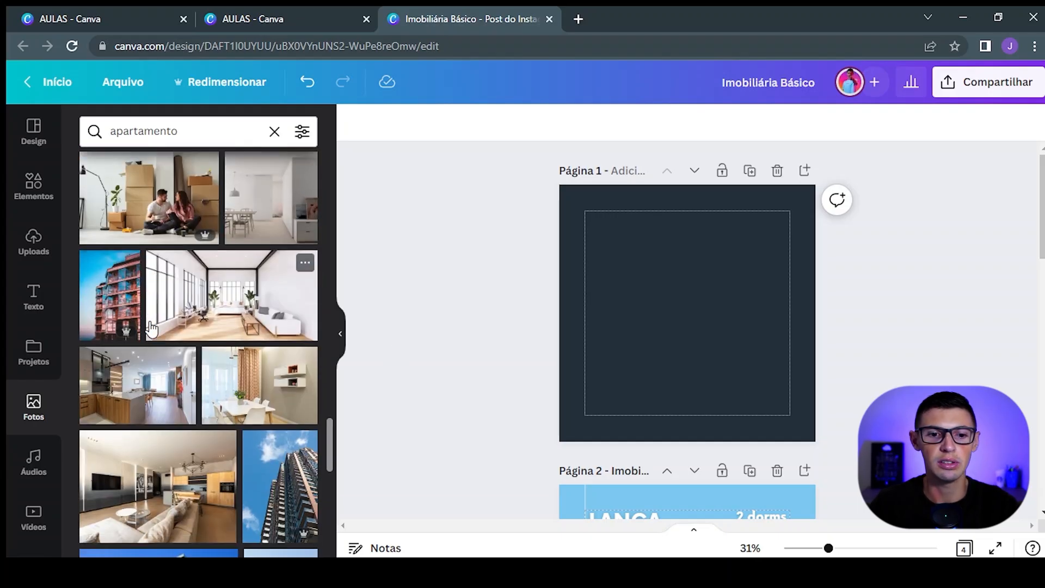
scroll(153, 327, down, 5)
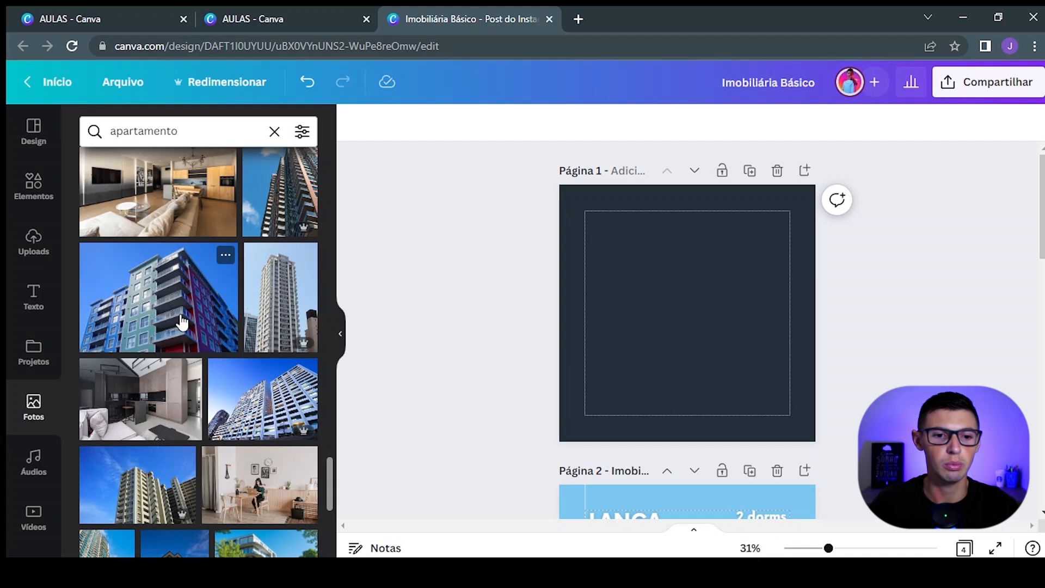
scroll(182, 319, down, 10)
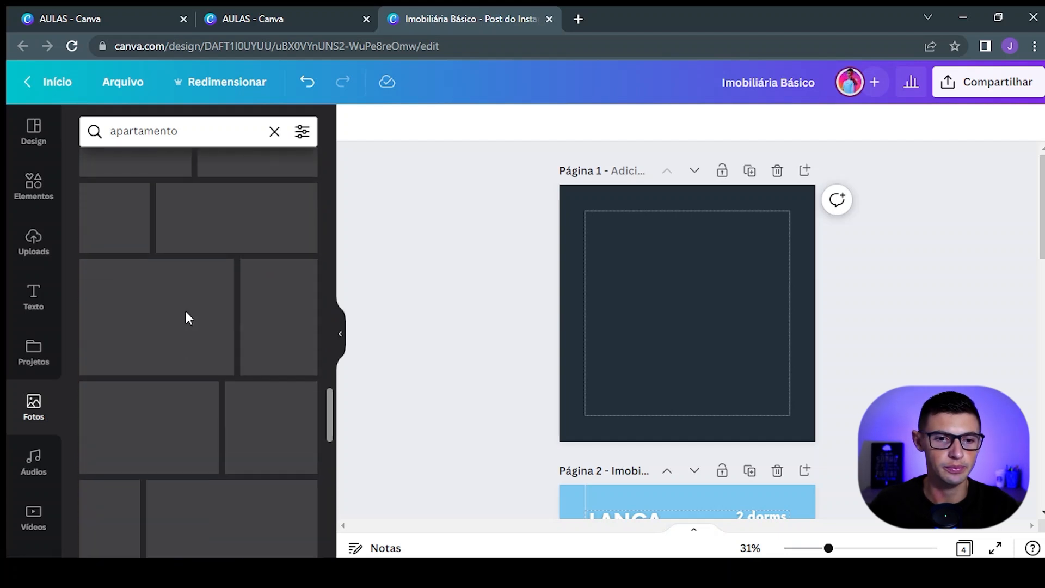
scroll(162, 308, up, 10)
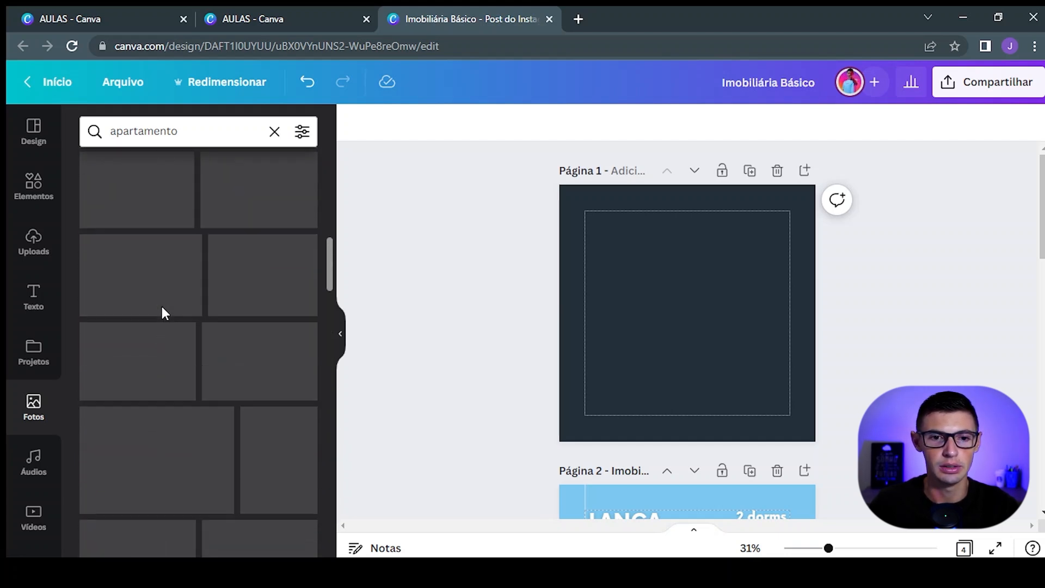
scroll(163, 308, up, 3)
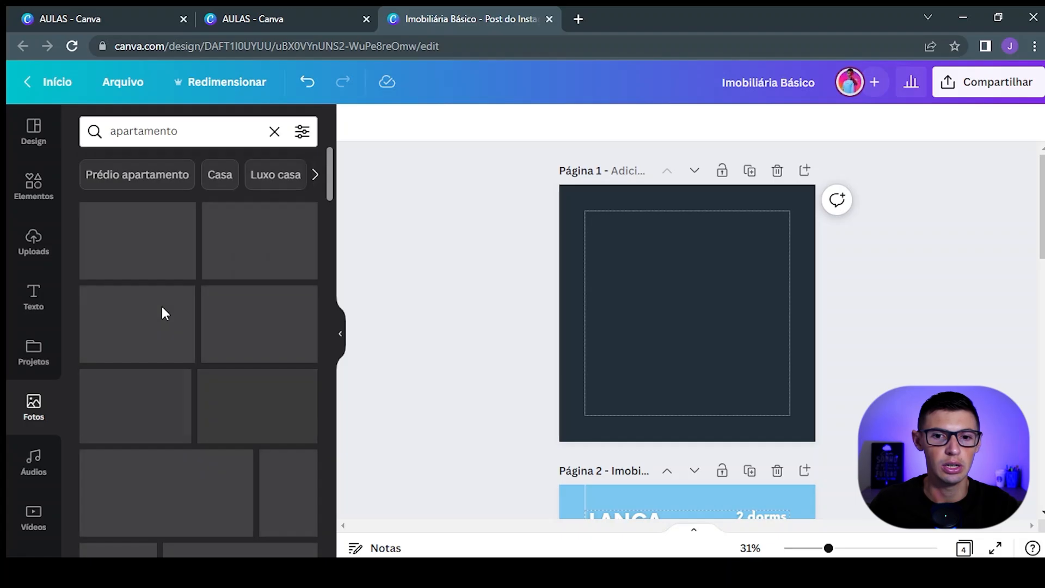
Step: Add the photo of two apartment towers at sunset to page 1 and crop both sides to isolate the left tower
scroll(162, 304, down, 3)
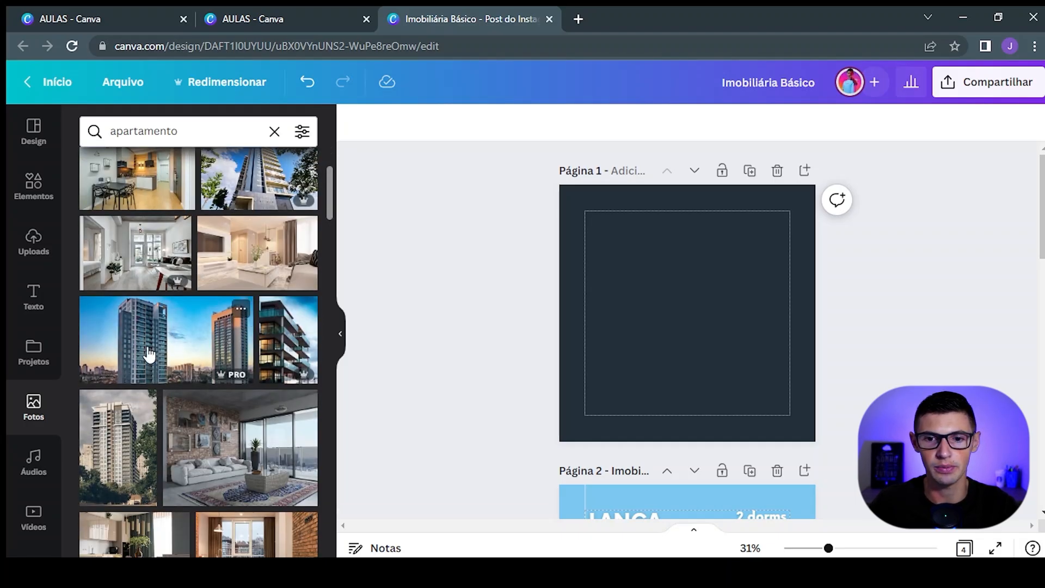
click(149, 354)
mouse_move(664, 325)
mouse_down()
mouse_move(679, 315)
mouse_move(661, 319)
mouse_up()
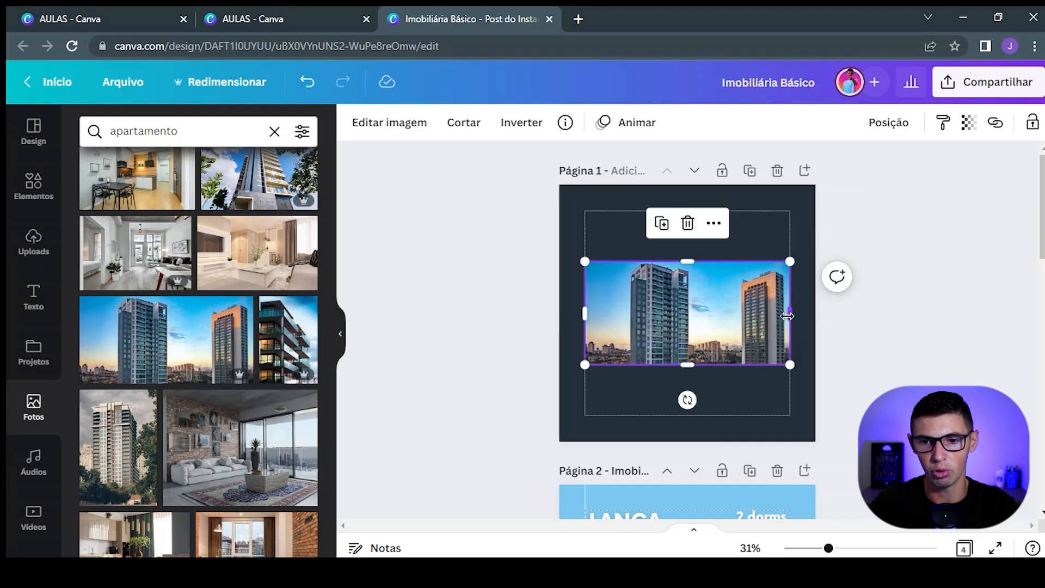
drag(789, 315, 708, 316)
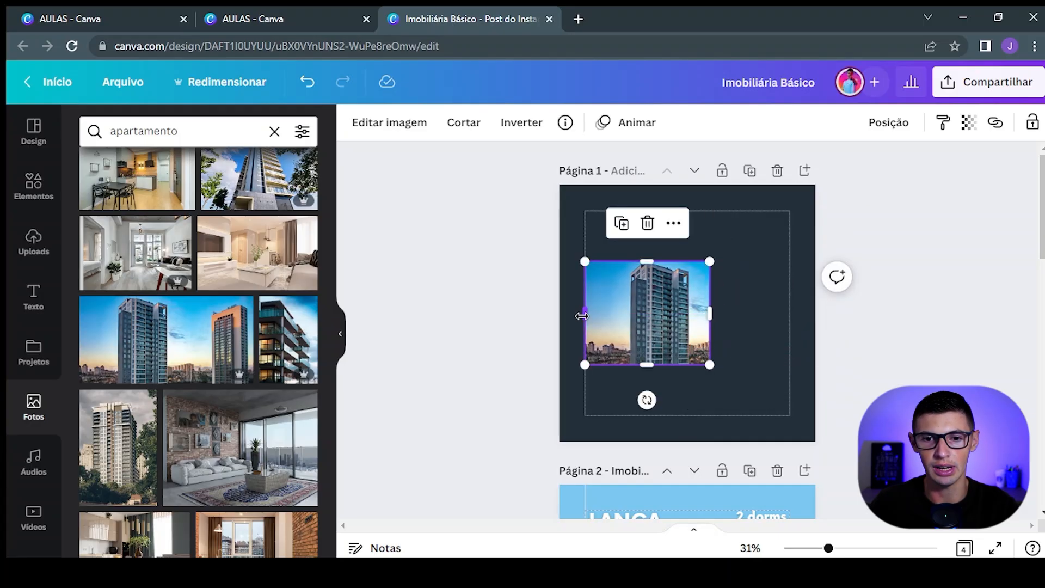
drag(581, 315, 603, 316)
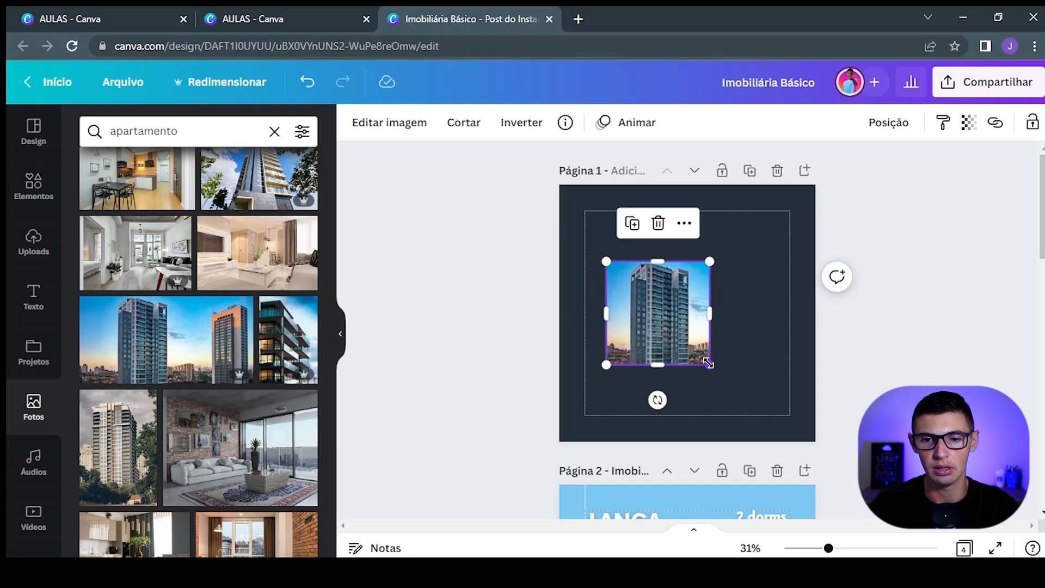
Step: Enlarge the cropped tower photo and move it into page 1's lower-right corner, extending past the right edge
drag(708, 363, 787, 441)
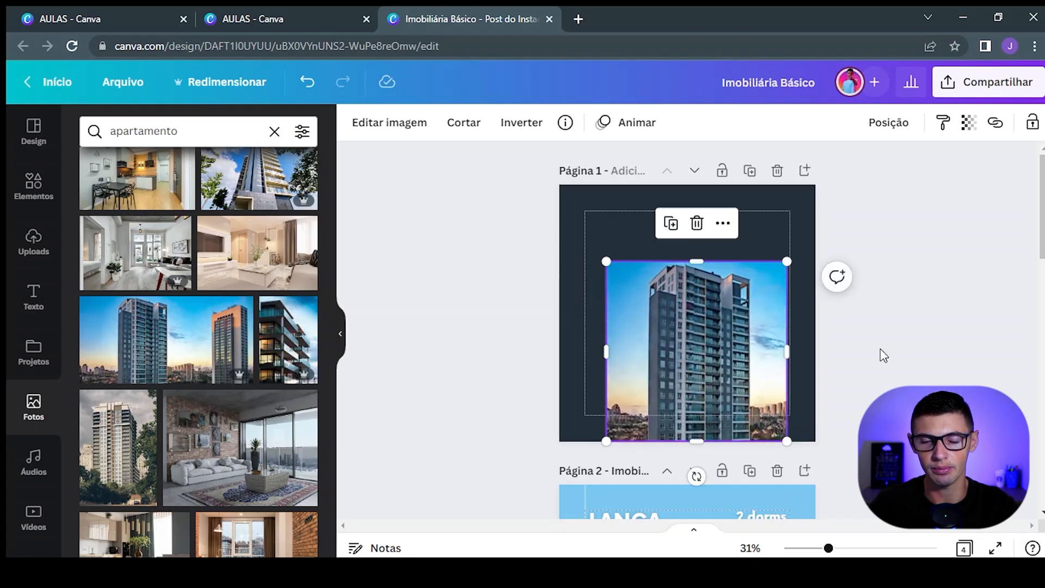
scroll(881, 348, down, 5)
scroll(883, 345, up, 5)
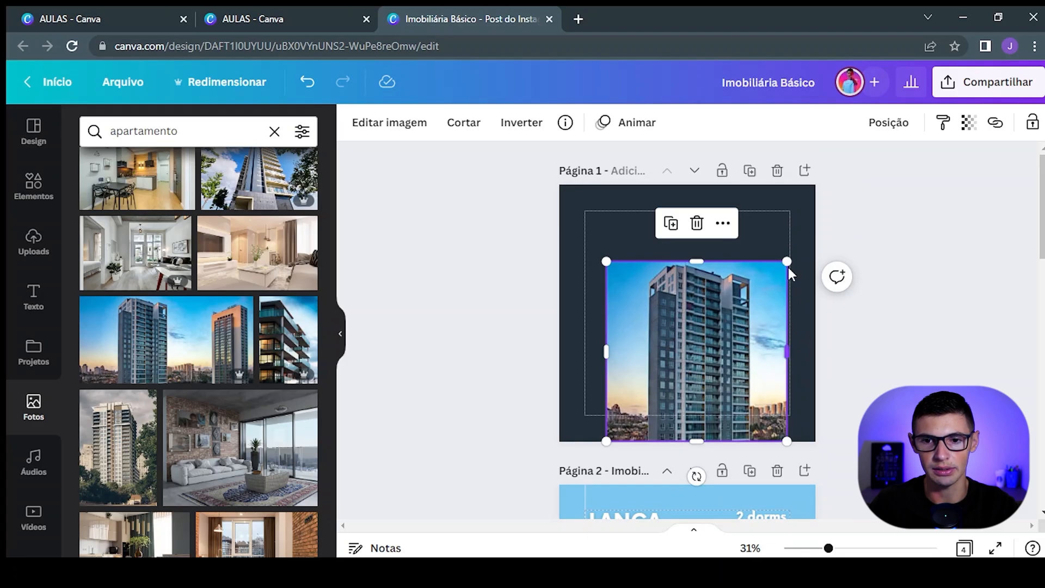
drag(787, 262, 802, 250)
drag(723, 303, 759, 303)
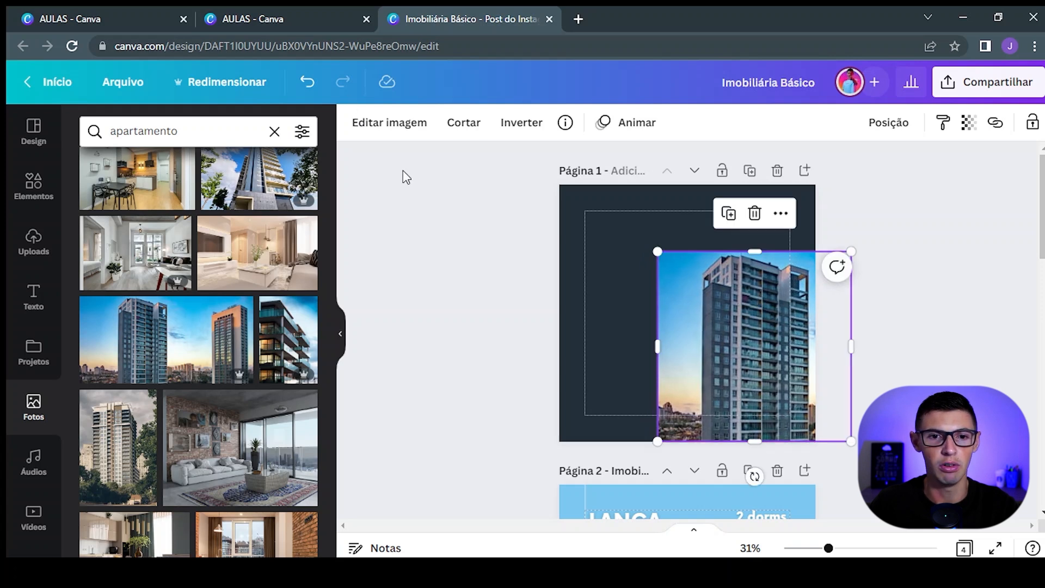
Step: Flip the tower photo horizontally and shift it slightly further right along the bottom edge of page 1
click(523, 124)
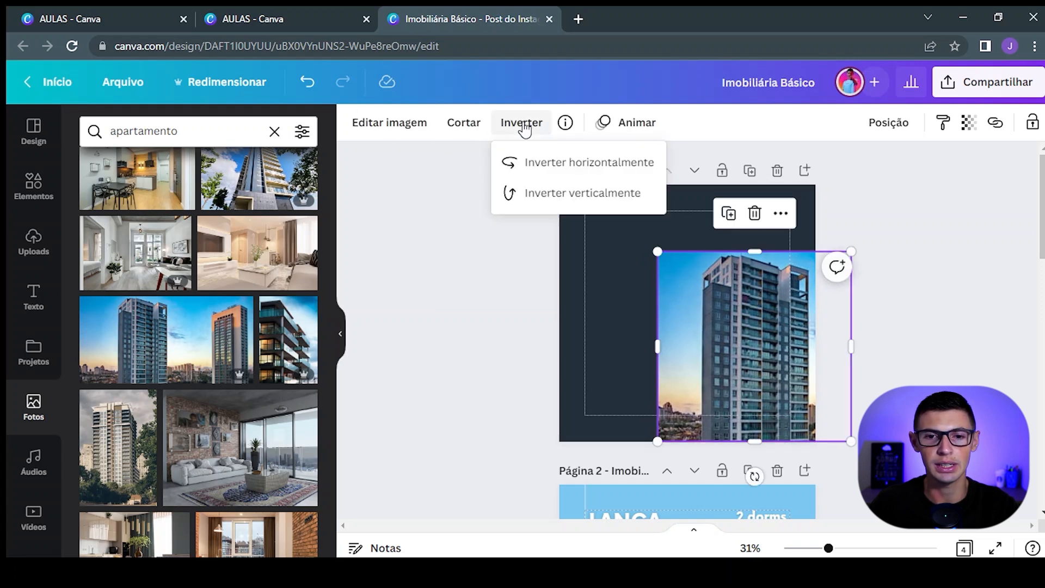
click(555, 163)
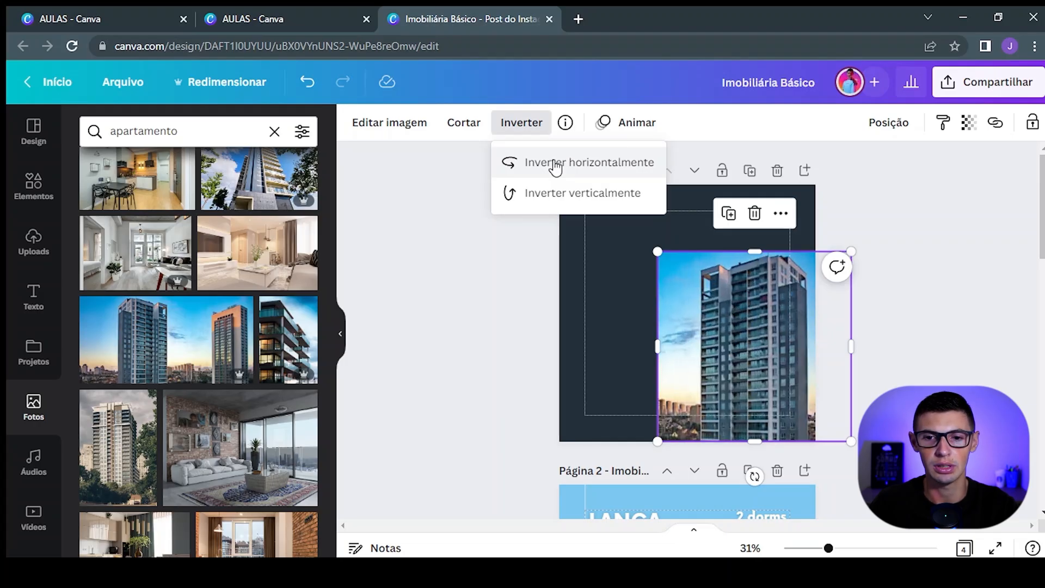
scroll(739, 318, down, 4)
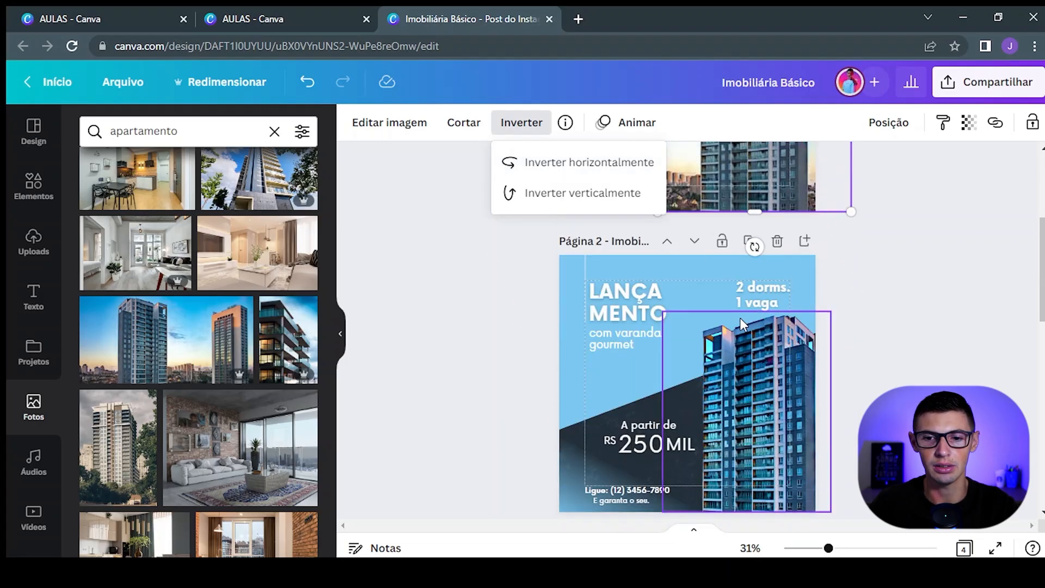
scroll(752, 402, up, 3)
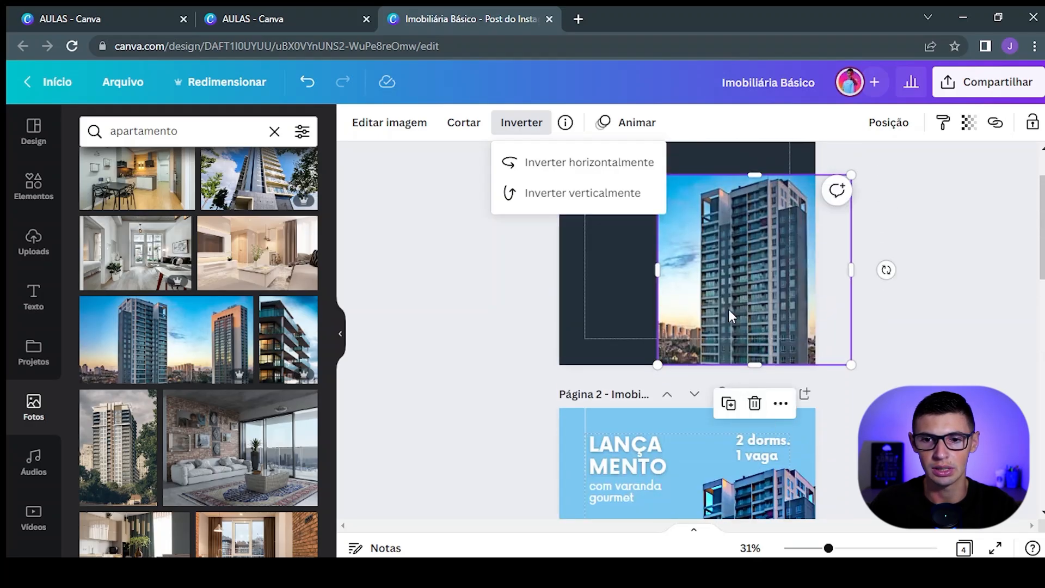
drag(729, 309, 732, 312)
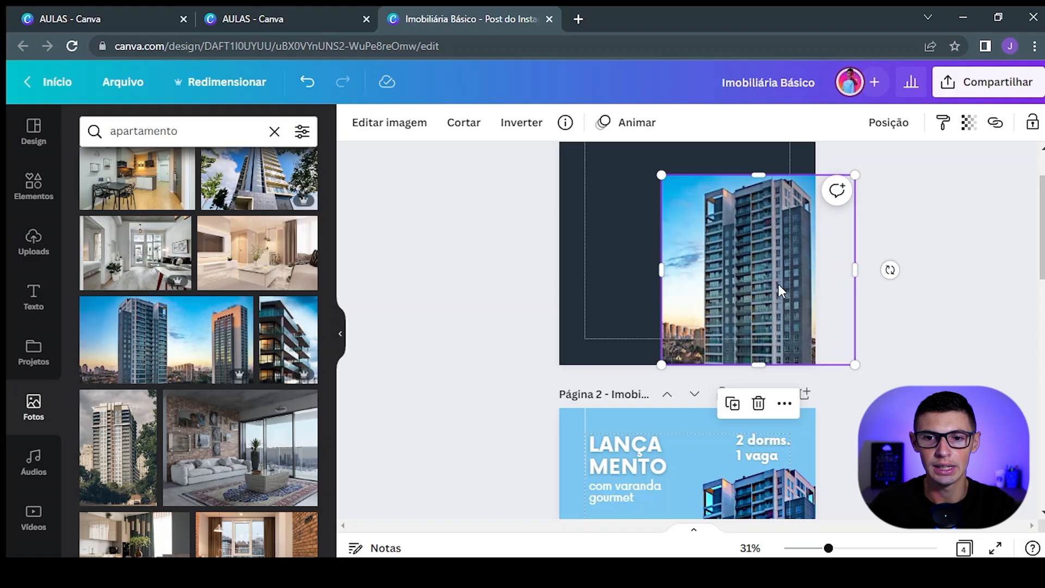
drag(779, 284, 785, 285)
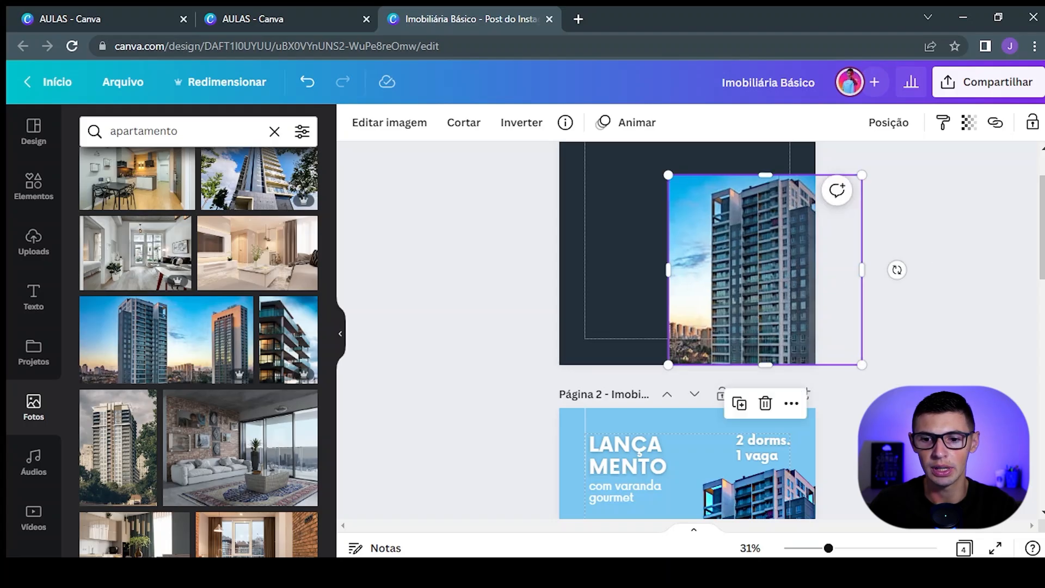
drag(836, 549, 842, 548)
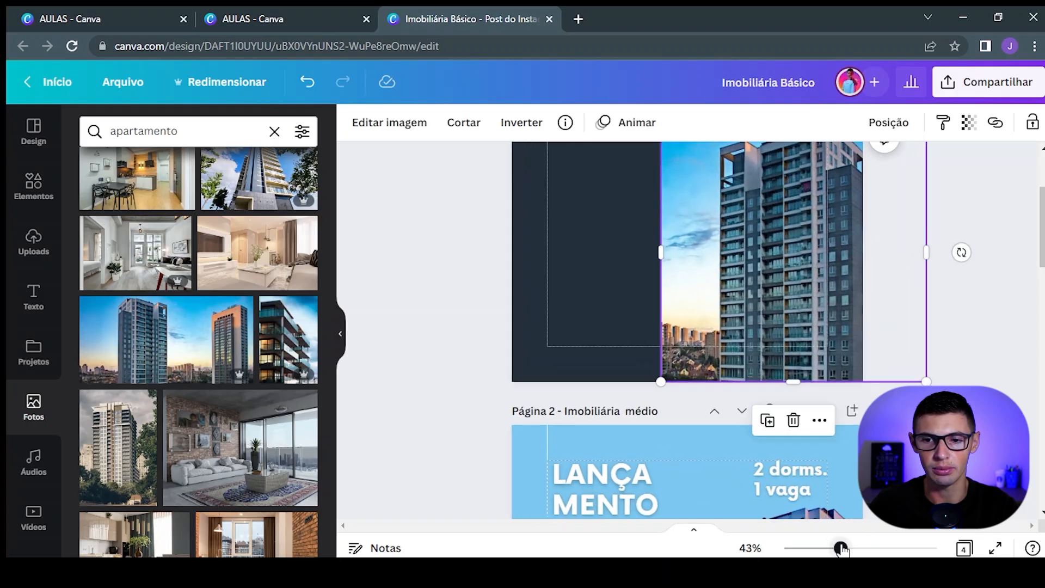
scroll(956, 385, up, 3)
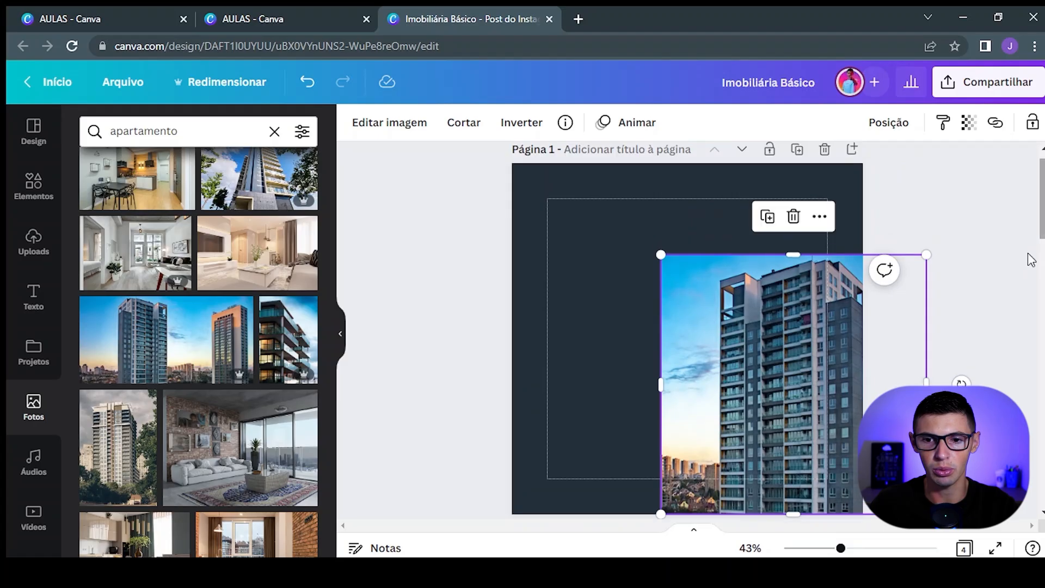
click(785, 356)
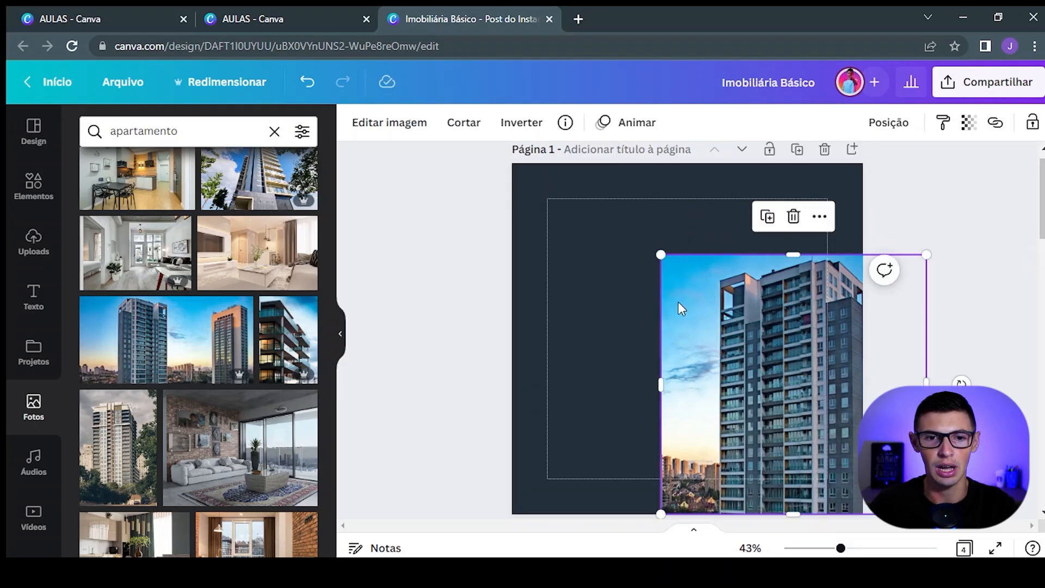
Step: Set the tower photo's brightness to 16 and its contrast to 50
click(381, 126)
scroll(163, 392, down, 2)
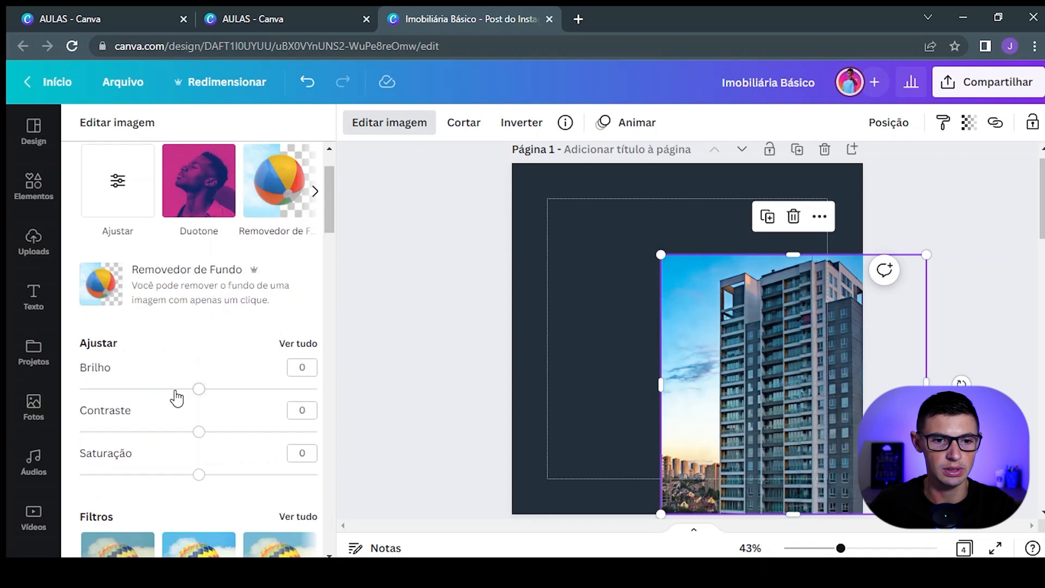
drag(201, 391, 217, 390)
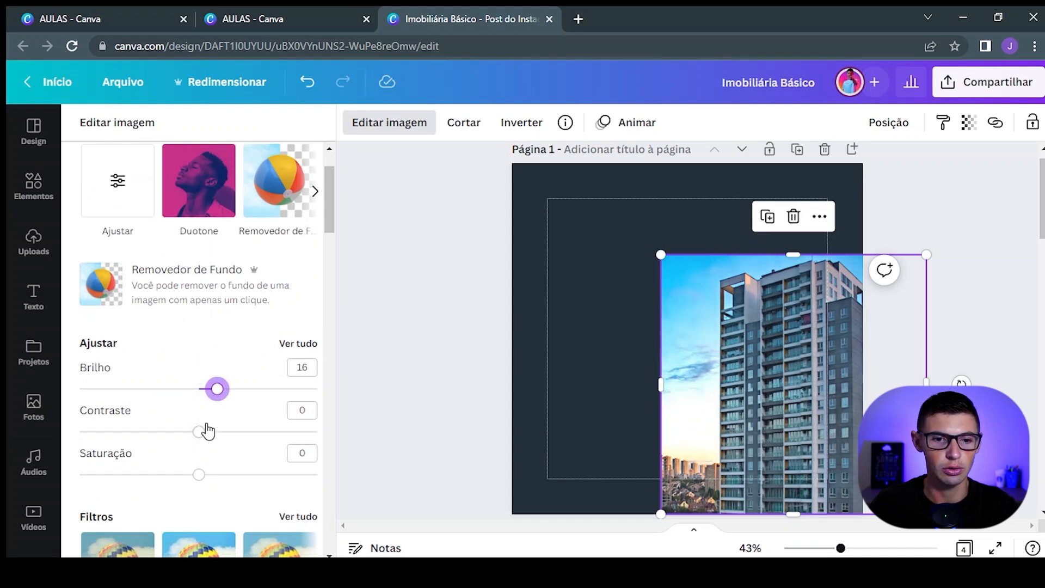
drag(199, 432, 260, 444)
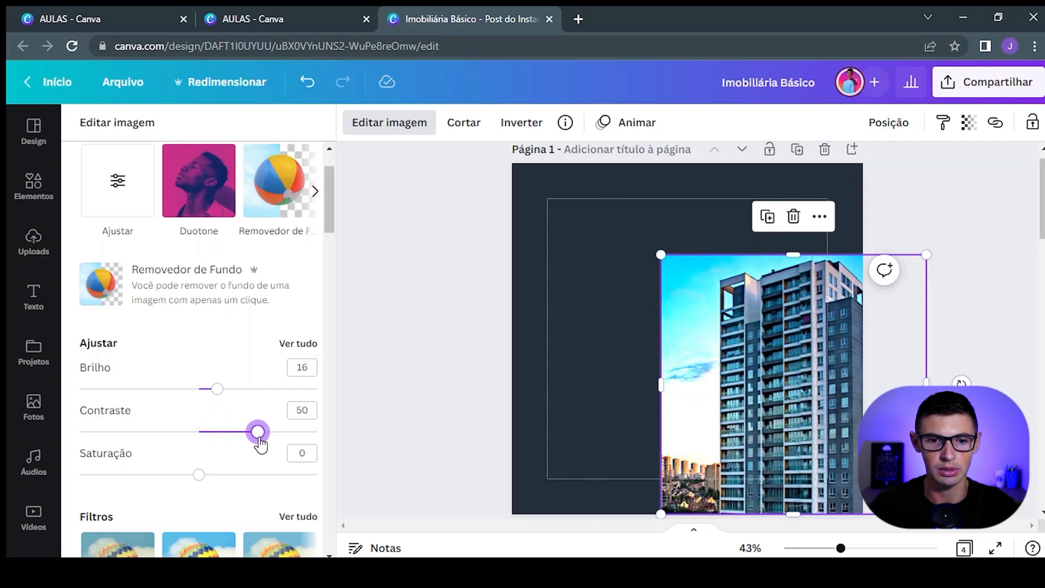
click(433, 404)
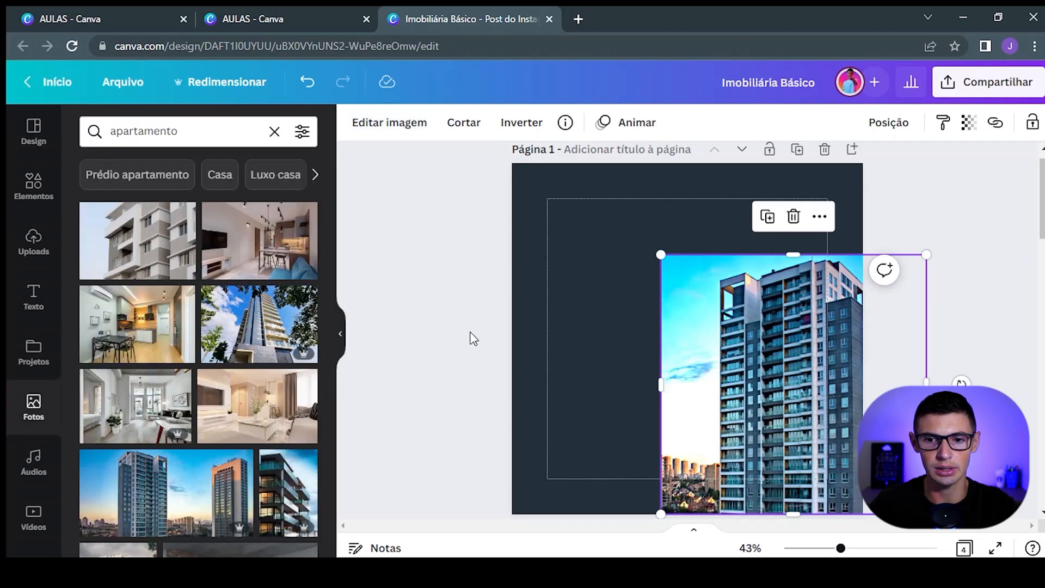
Step: Compare the tower photo with the finished design on page 2 and set the photo's hue to 59
drag(851, 552, 840, 552)
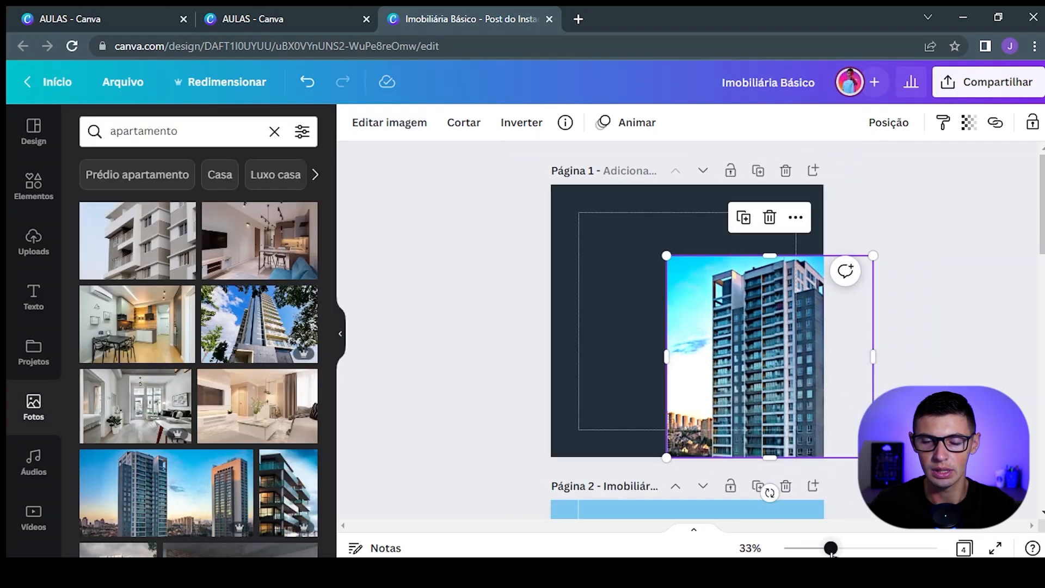
scroll(687, 327, down, 1)
scroll(907, 226, down, 2)
scroll(908, 227, up, 2)
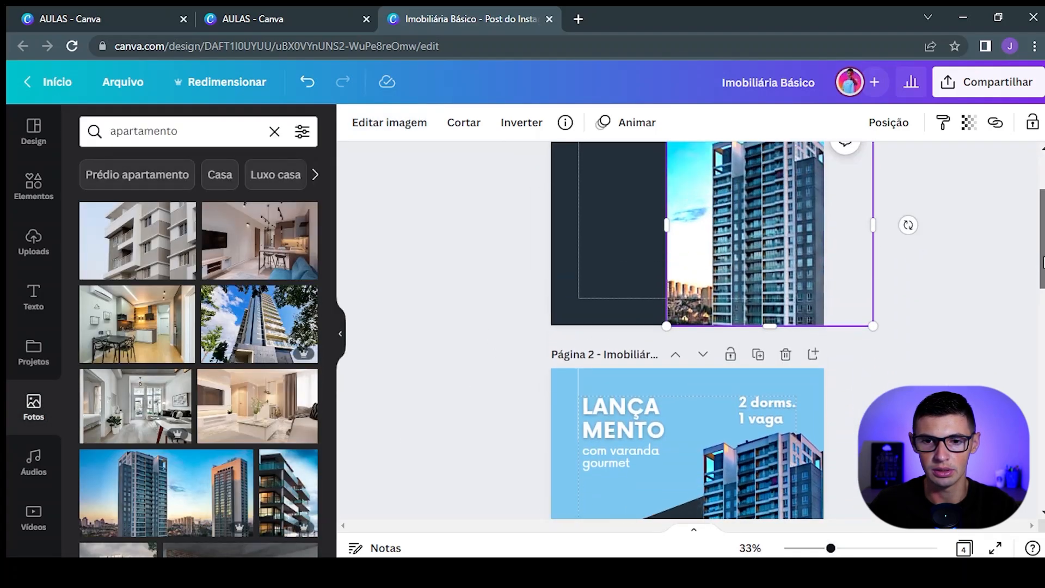
scroll(907, 226, down, 3)
drag(1041, 310, 1040, 234)
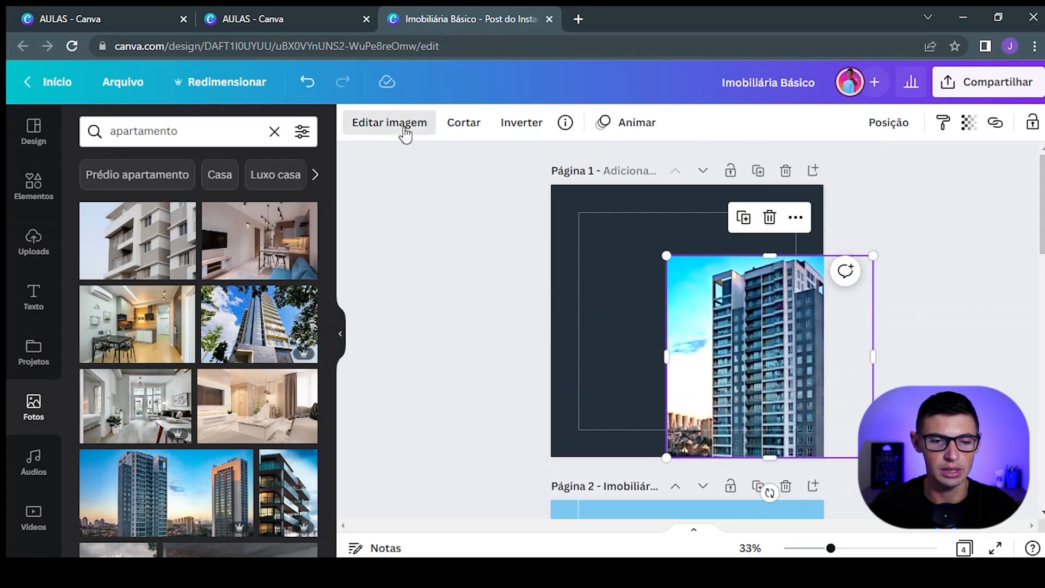
scroll(226, 357, down, 4)
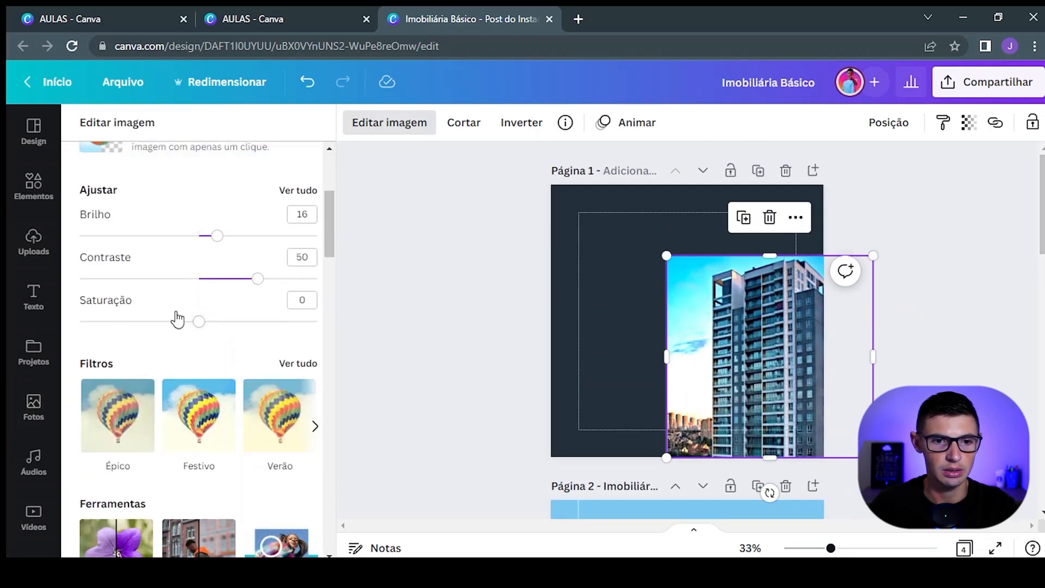
scroll(175, 314, up, 2)
scroll(280, 348, up, 1)
click(287, 347)
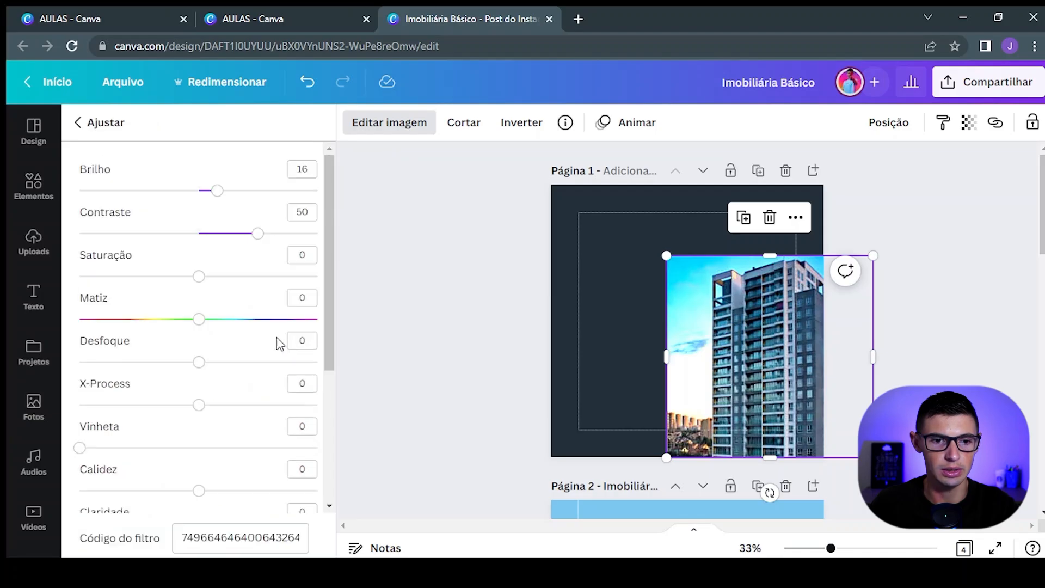
scroll(210, 328, down, 2)
scroll(188, 314, up, 2)
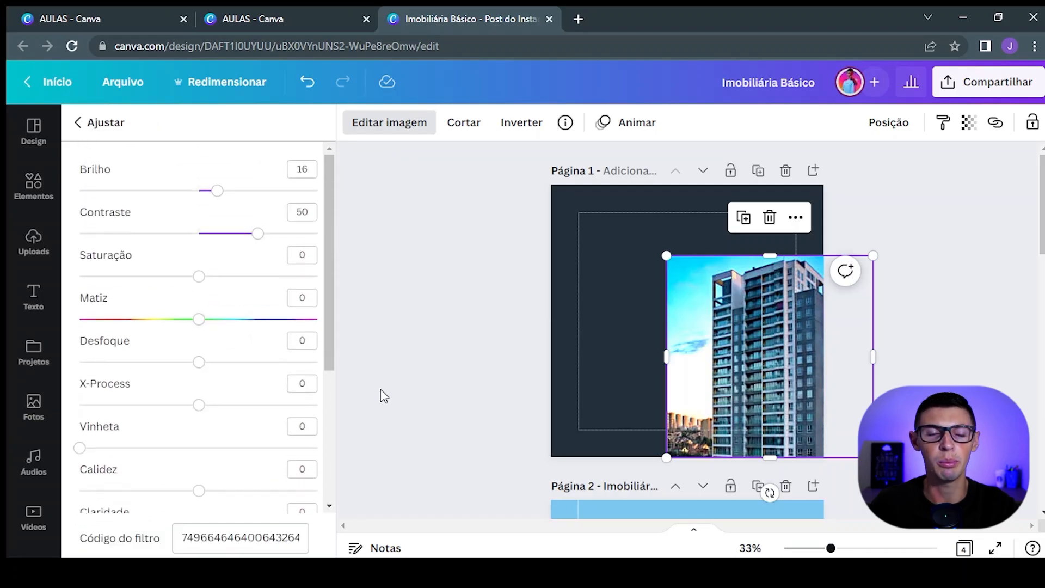
drag(201, 326, 271, 331)
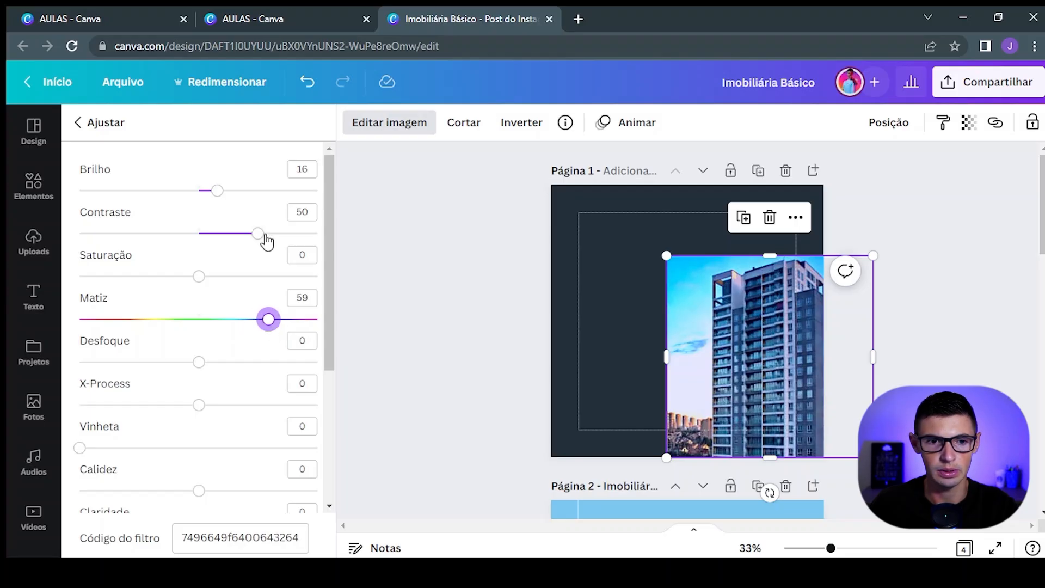
Step: Reduce the tower photo's contrast to 40 and close the image adjustments
click(263, 235)
mouse_move(265, 243)
mouse_down()
mouse_move(238, 242)
mouse_move(249, 251)
mouse_up()
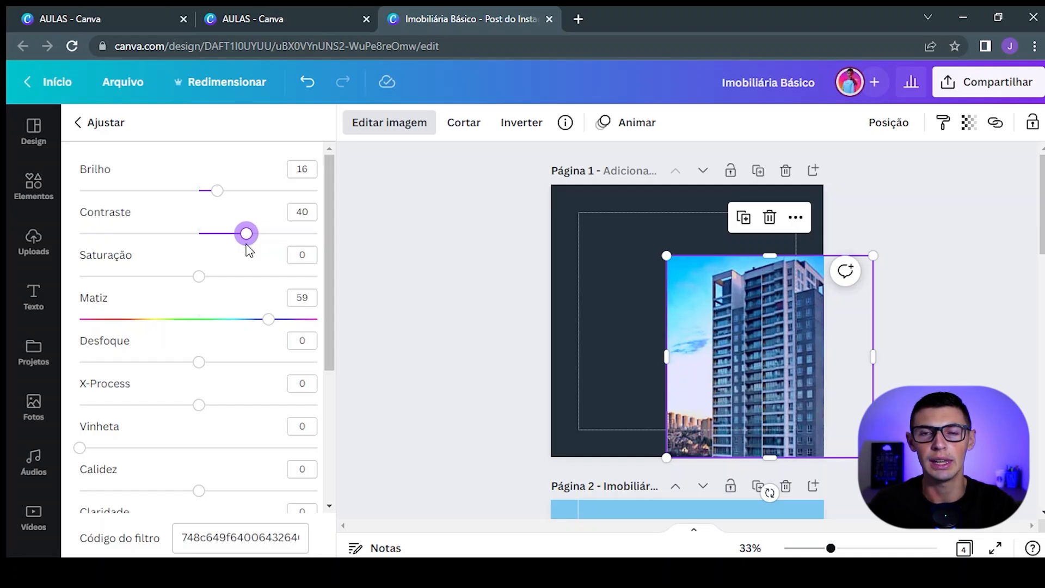
key(Escape)
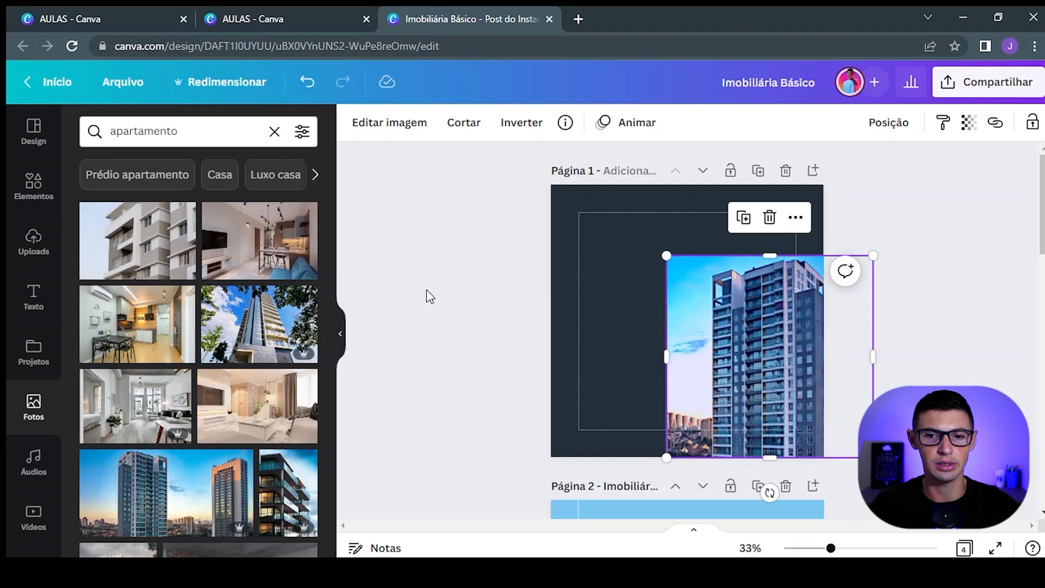
click(430, 297)
Step: Remove the background from the tower photo on page 1 with the background remover
click(795, 372)
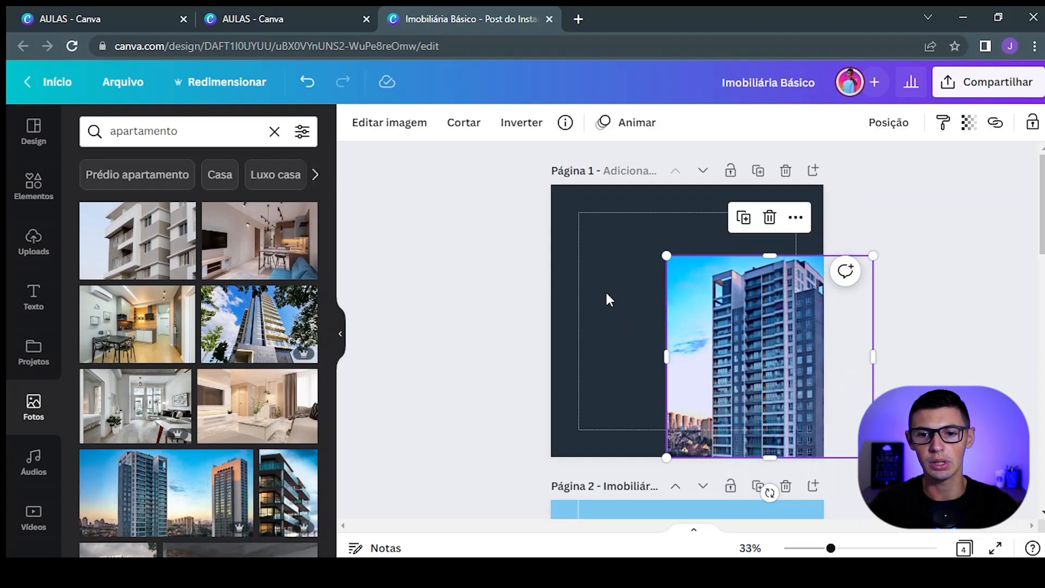
mouse_move(780, 324)
mouse_down()
mouse_move(767, 323)
mouse_move(781, 324)
mouse_up()
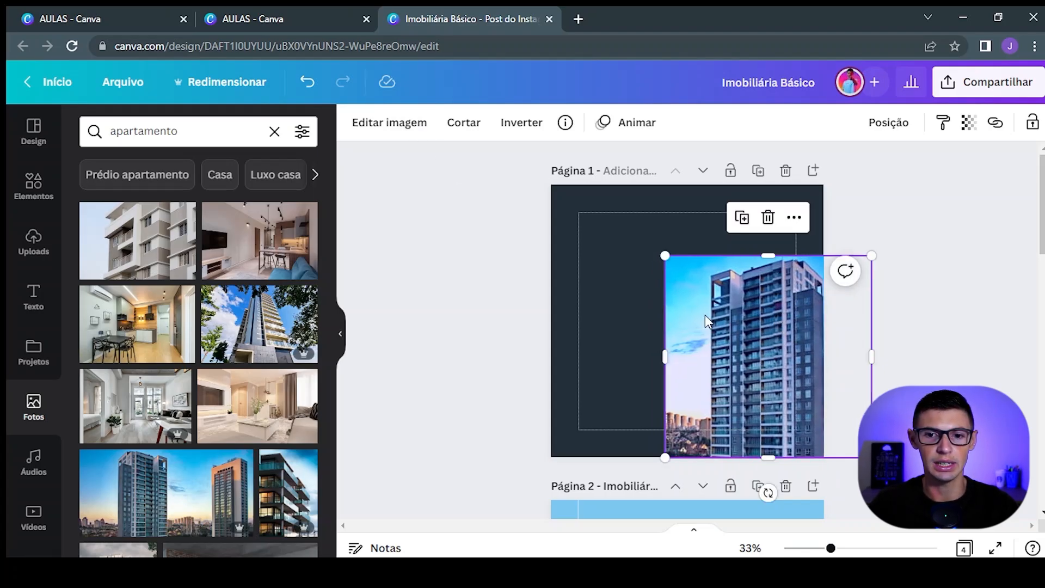
click(389, 124)
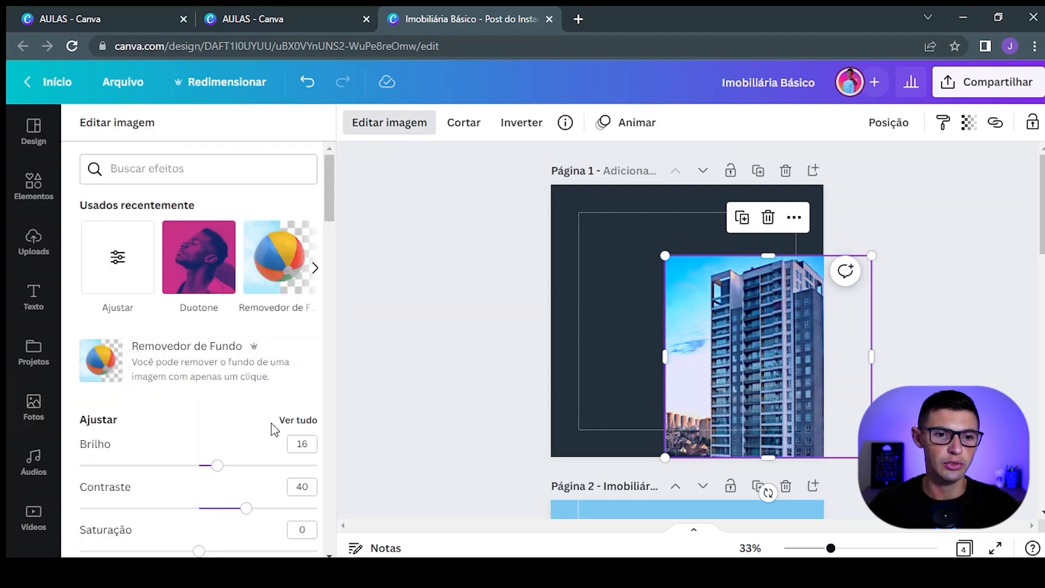
click(177, 376)
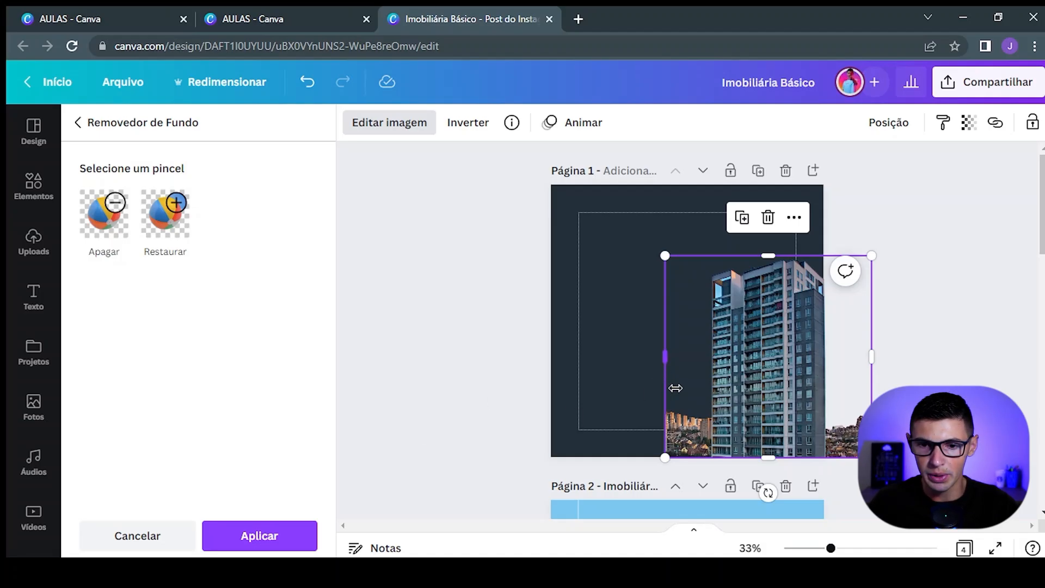
Step: Crop both sides of the cut-out photo so only the tower remains, ending flush with page 1's right edge
drag(675, 388, 714, 401)
click(904, 409)
click(904, 409)
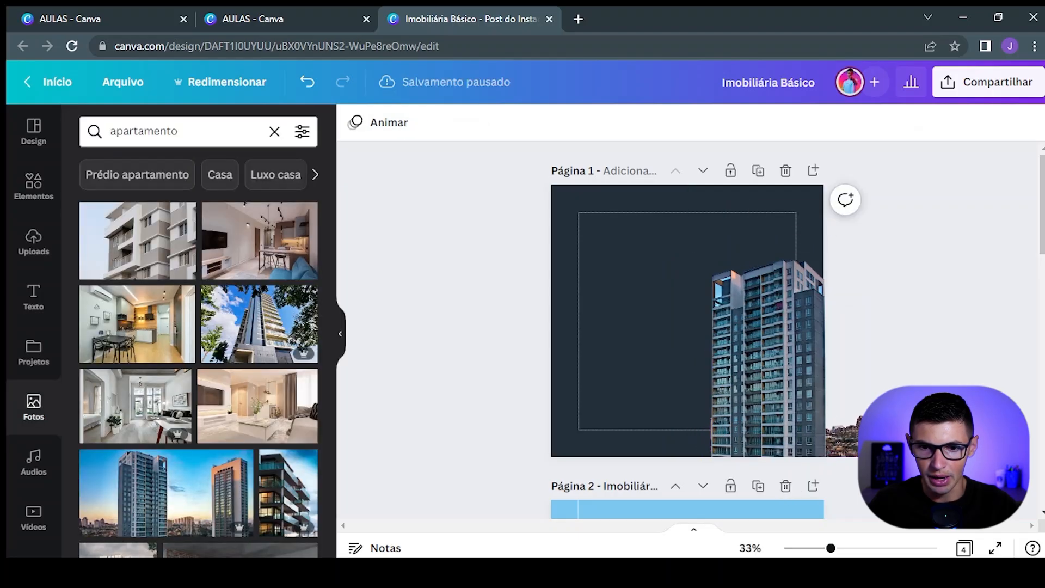
click(763, 409)
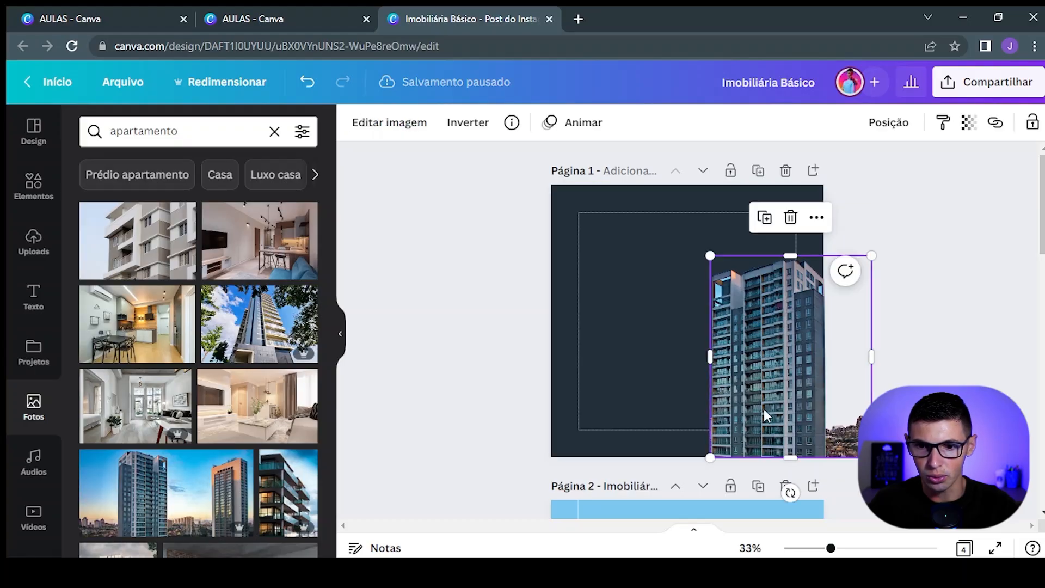
drag(871, 357, 824, 361)
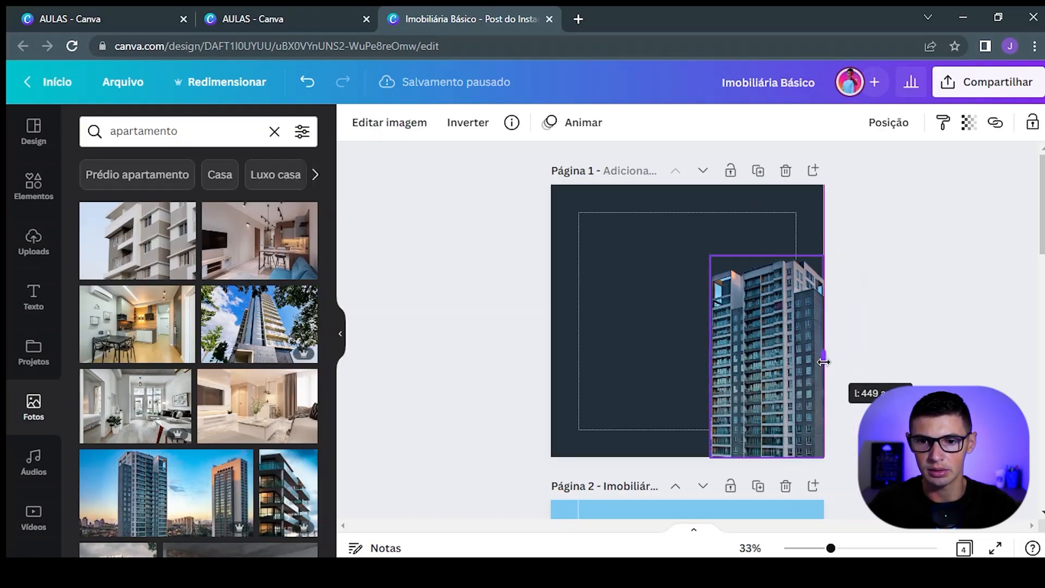
click(883, 357)
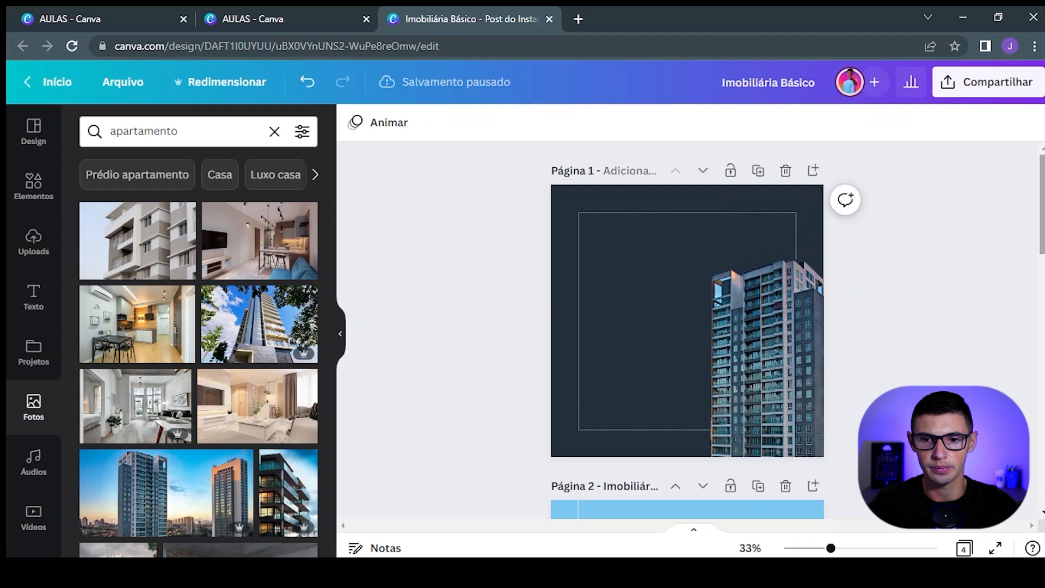
scroll(1029, 256, down, 6)
scroll(1033, 231, up, 6)
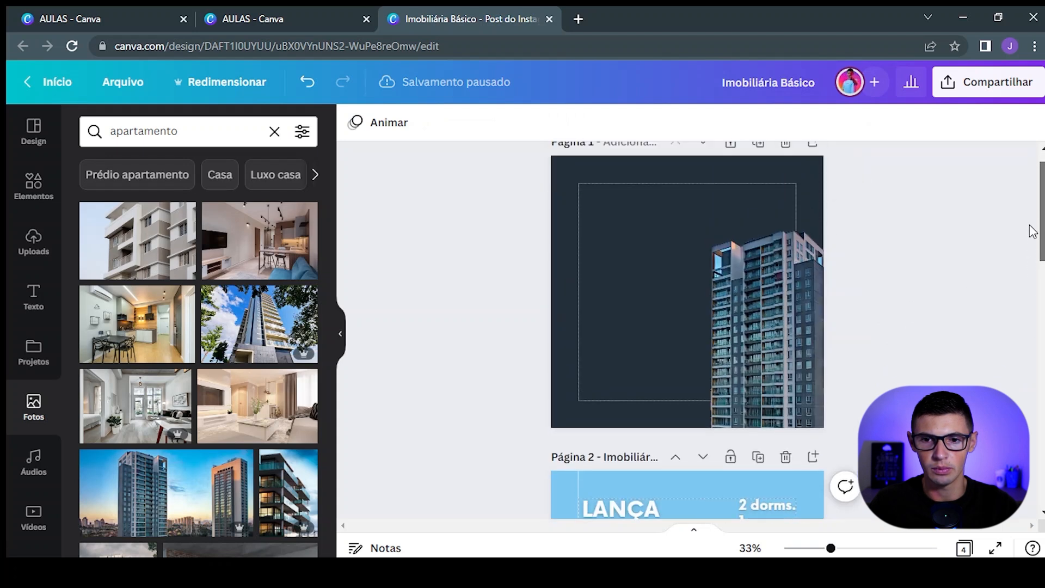
click(796, 346)
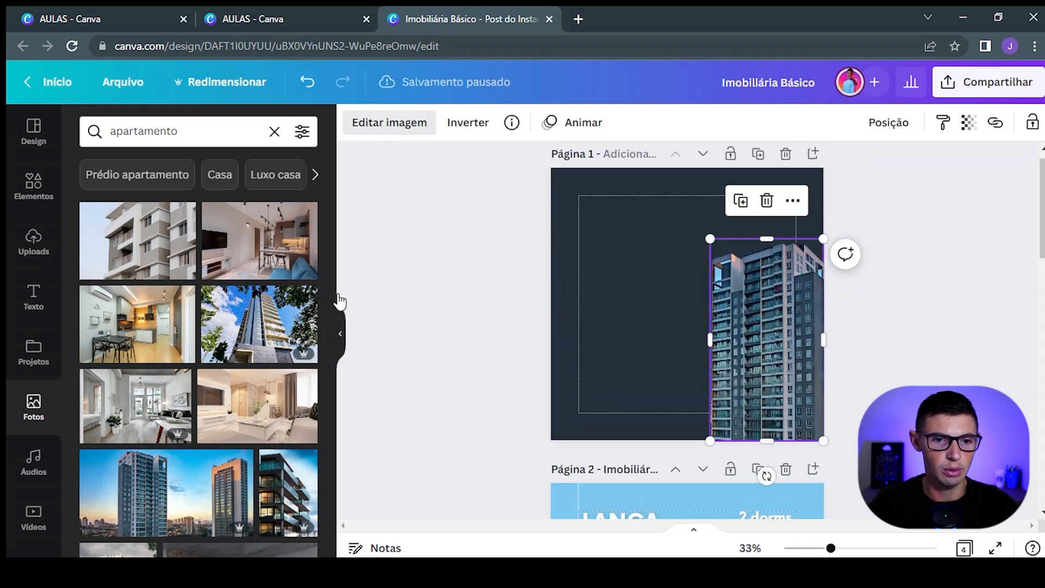
click(370, 129)
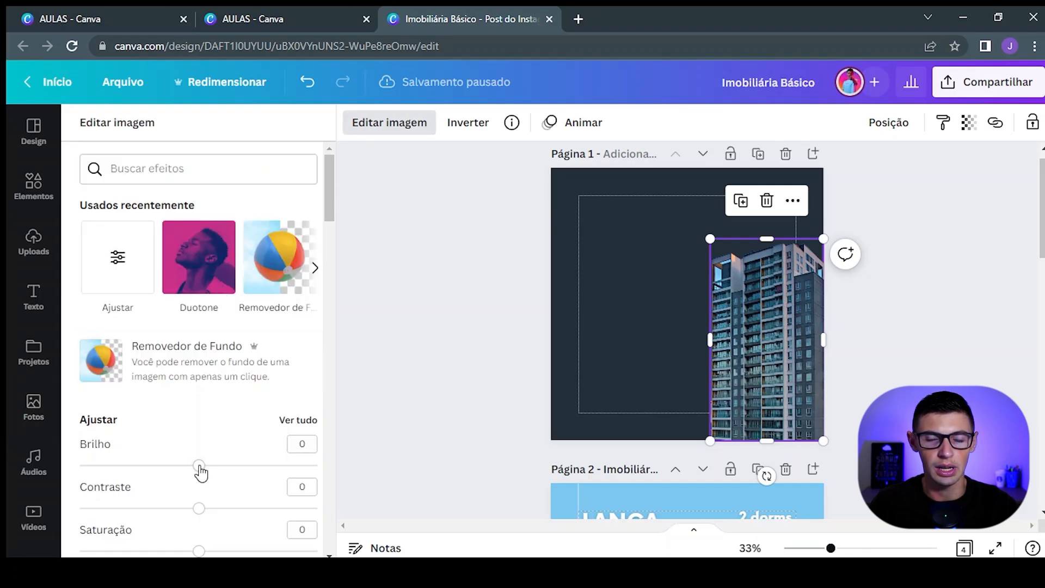
scroll(321, 272, down, 2)
mouse_move(326, 214)
mouse_down()
mouse_move(328, 260)
mouse_move(325, 207)
mouse_move(335, 210)
mouse_up()
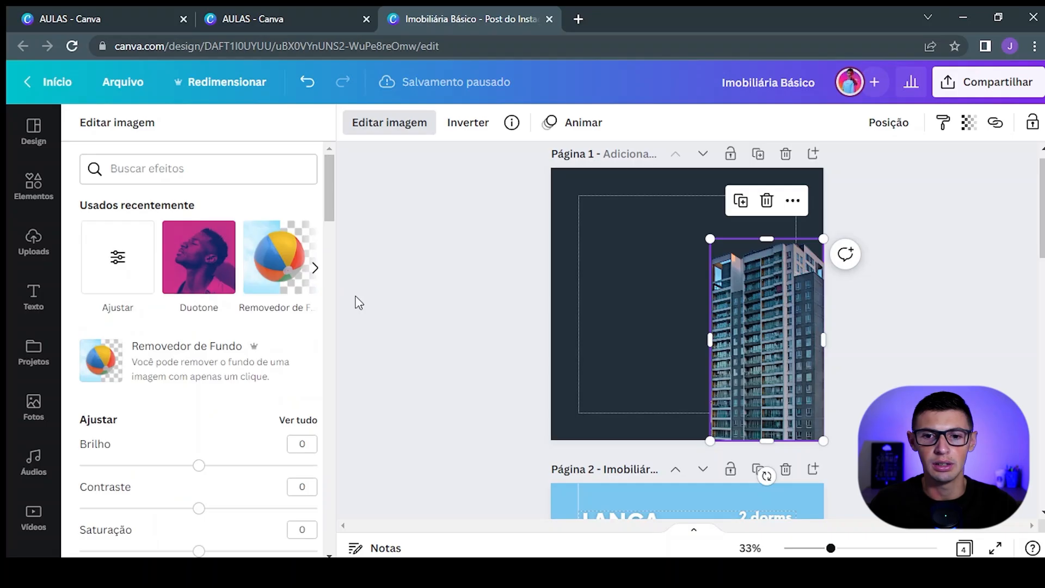
click(940, 296)
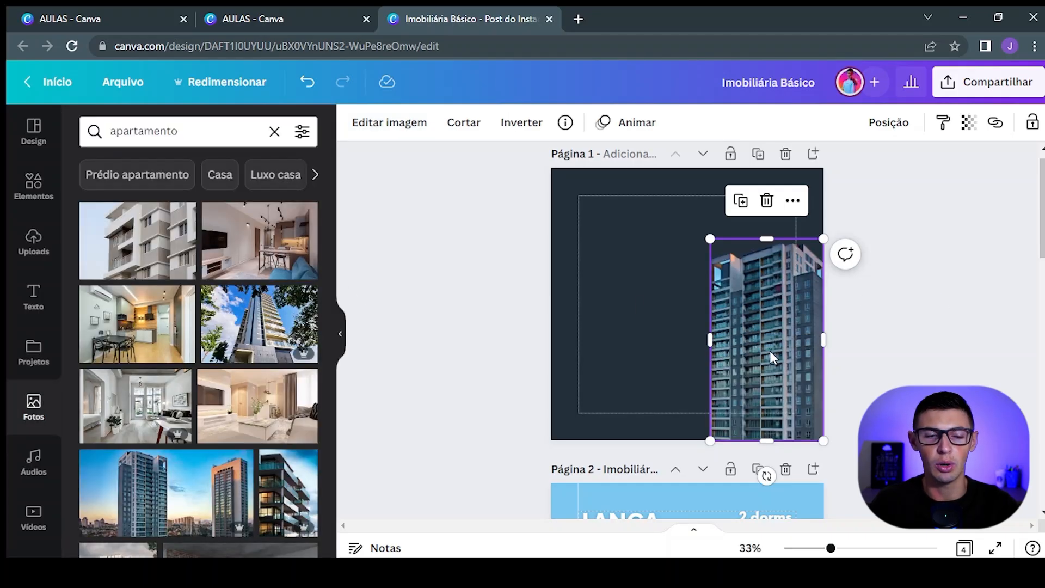
Step: Set the cut-out tower's brightness to 14 and its contrast to 51
click(368, 121)
click(387, 128)
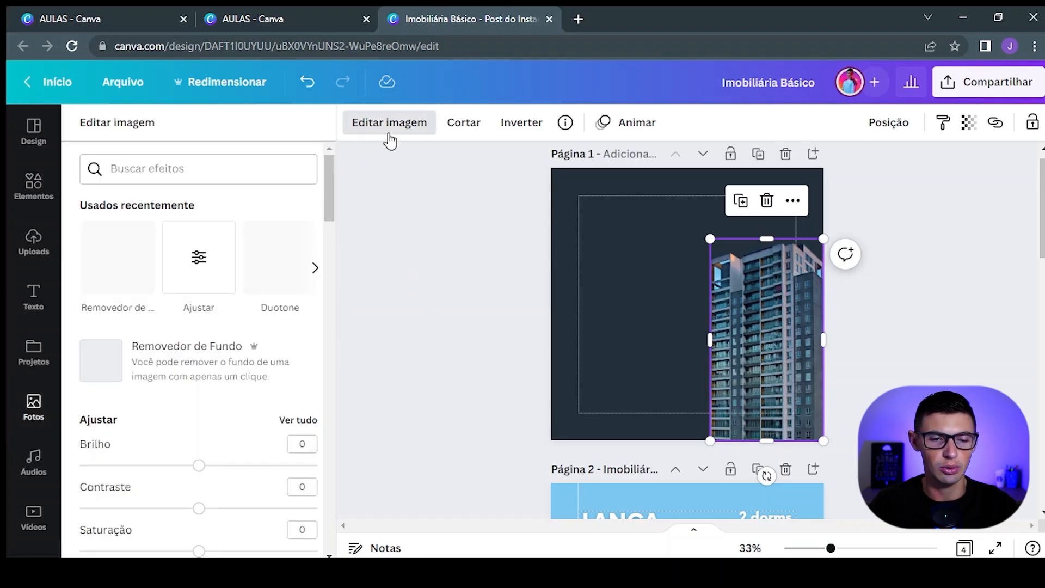
scroll(223, 430, down, 1)
scroll(218, 430, down, 1)
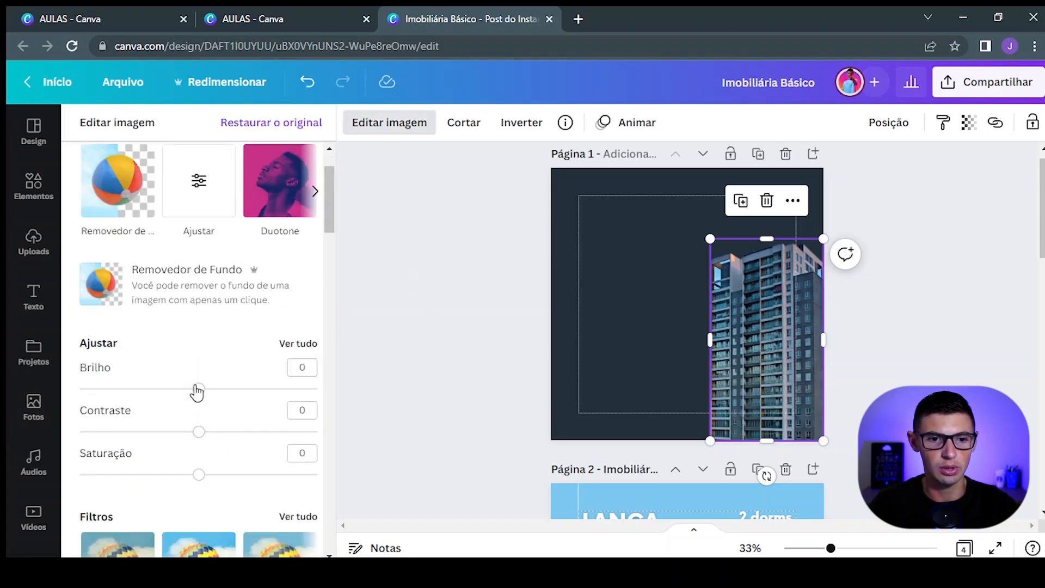
drag(201, 392, 217, 397)
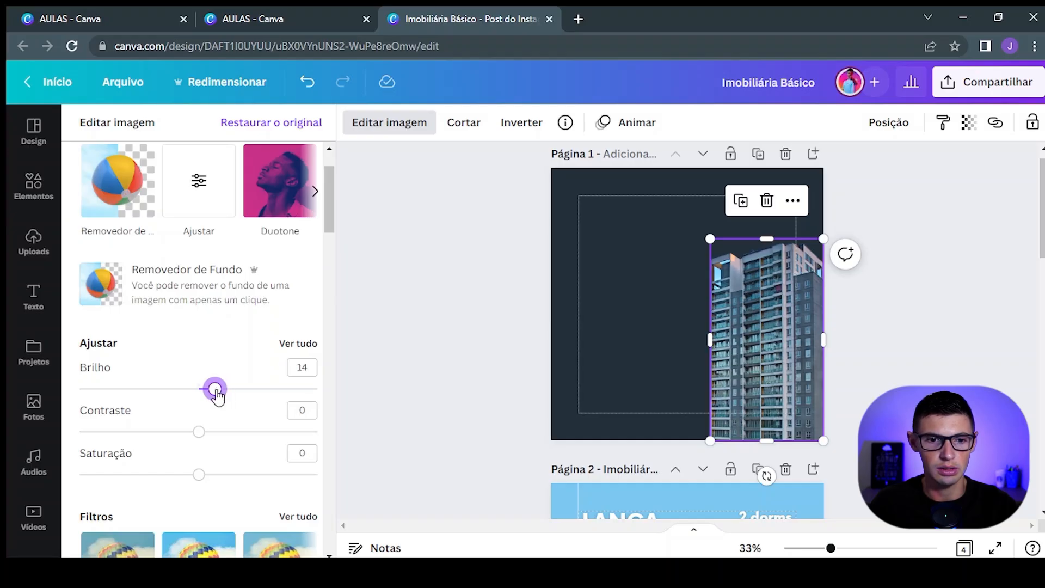
drag(200, 434, 262, 438)
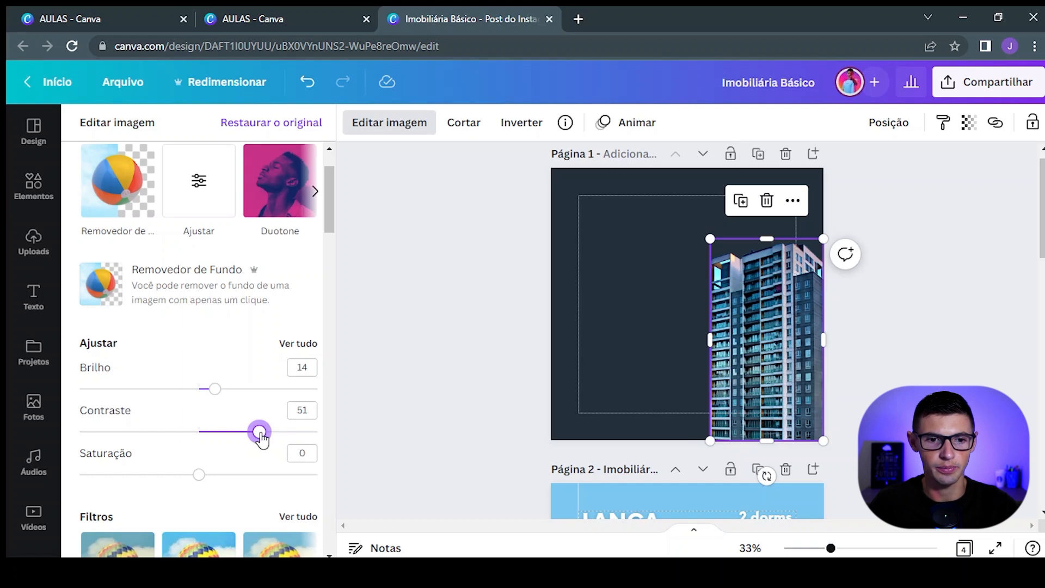
Step: Set the cut-out tower's hue to 38 in the full adjustment settings
click(291, 345)
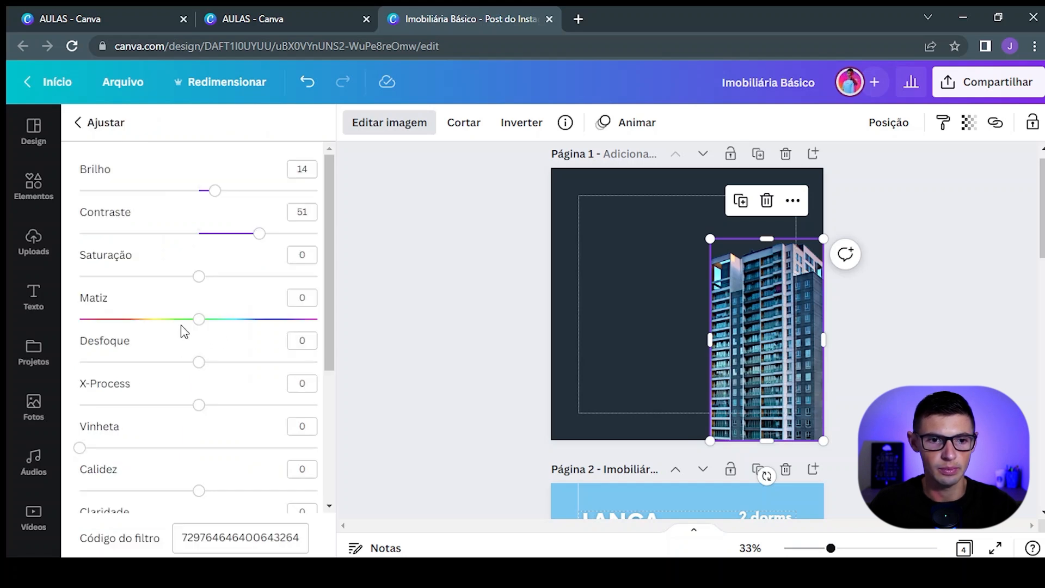
drag(202, 326, 245, 334)
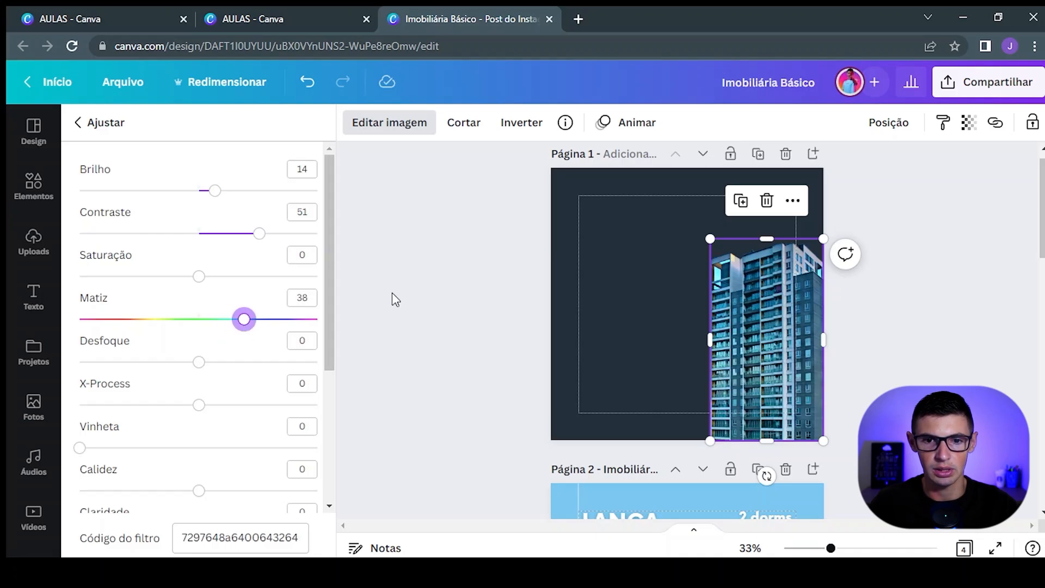
click(490, 267)
Step: Examine the slanted light-blue background and text layout of the finished design on page 2
click(990, 287)
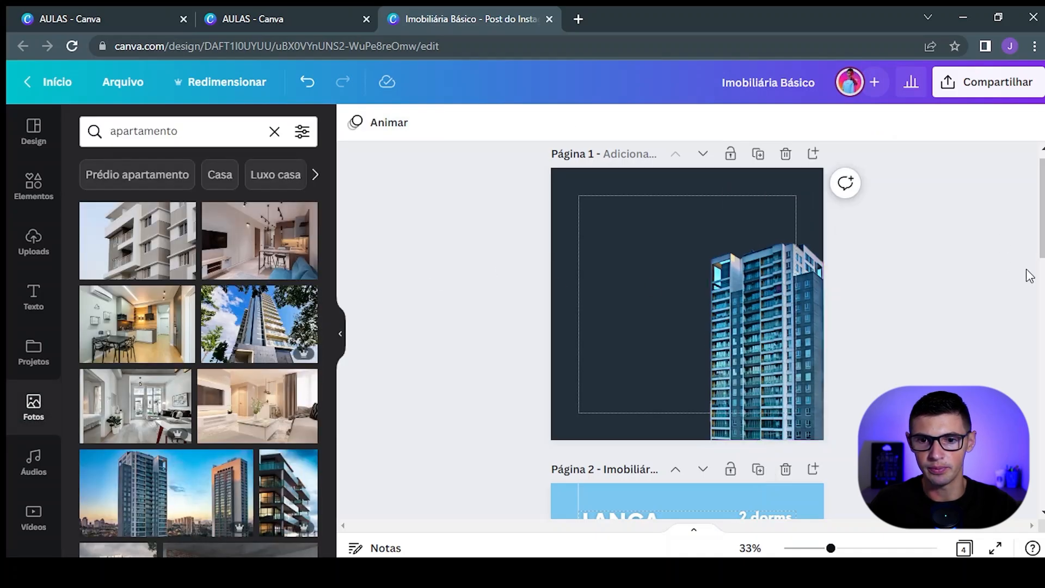
scroll(797, 332, up, 1)
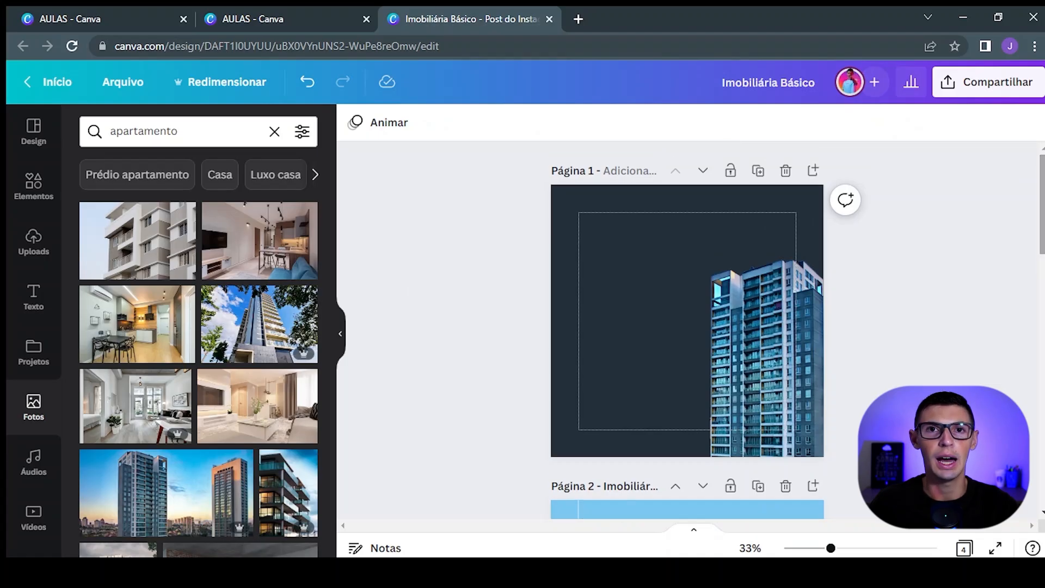
scroll(941, 355, down, 5)
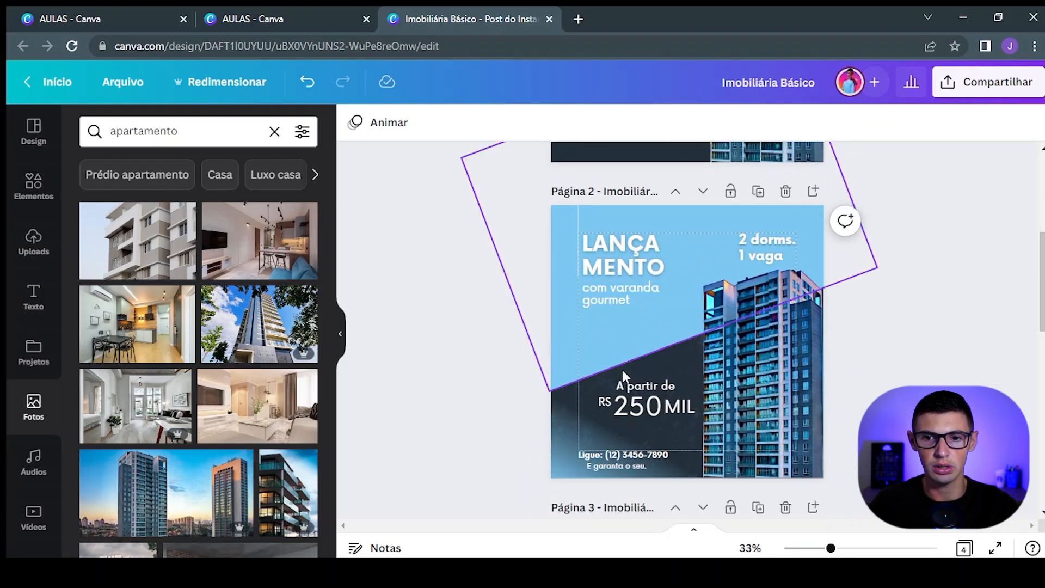
Step: Add a square shape from the recently used elements to page 1
scroll(941, 381, up, 5)
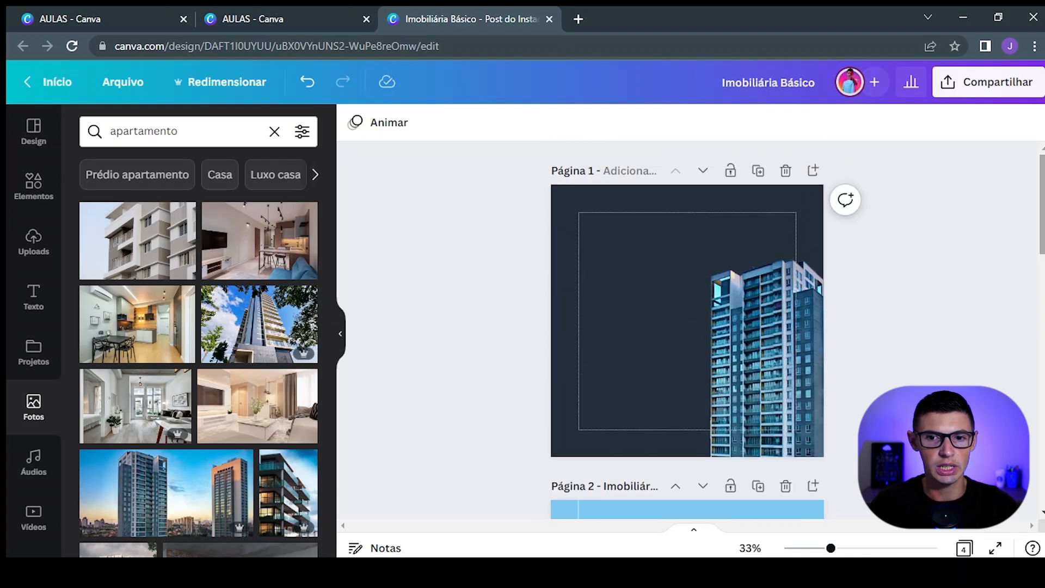
click(34, 188)
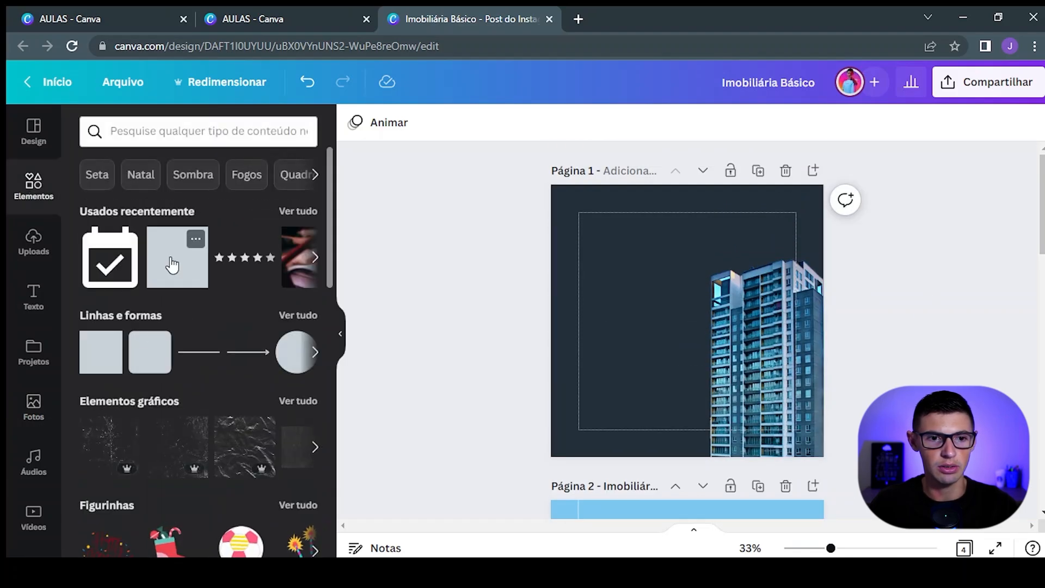
click(172, 265)
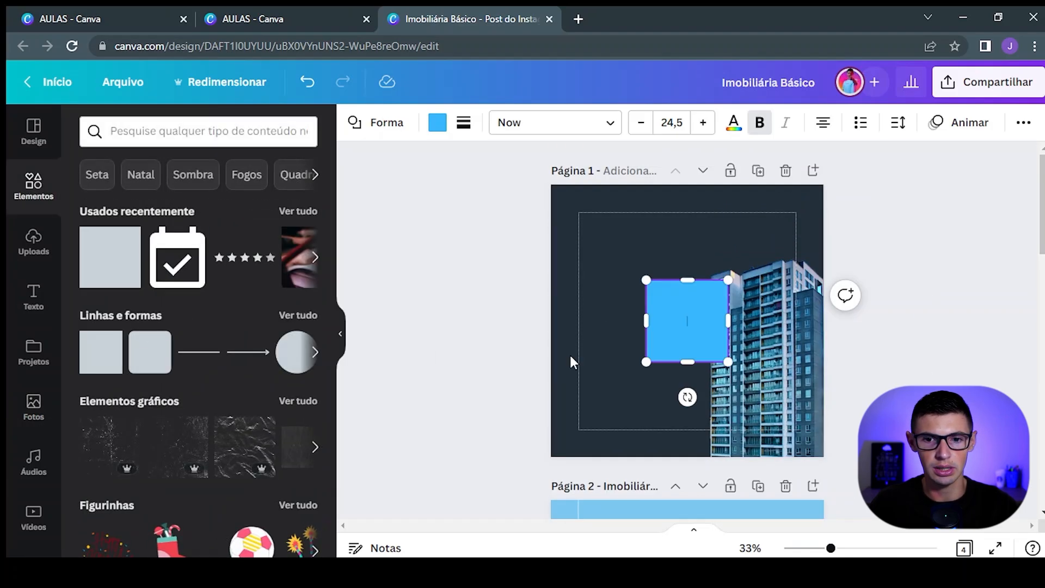
click(688, 320)
Step: Inspect the fill color code of the slanted background shape on page 2
scroll(648, 381, down, 2)
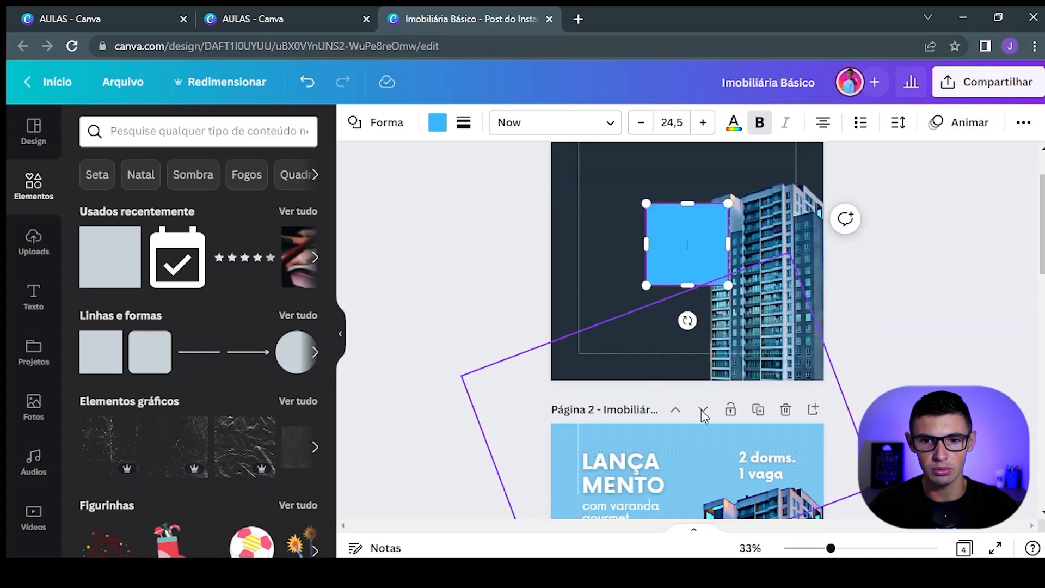
scroll(675, 422, down, 4)
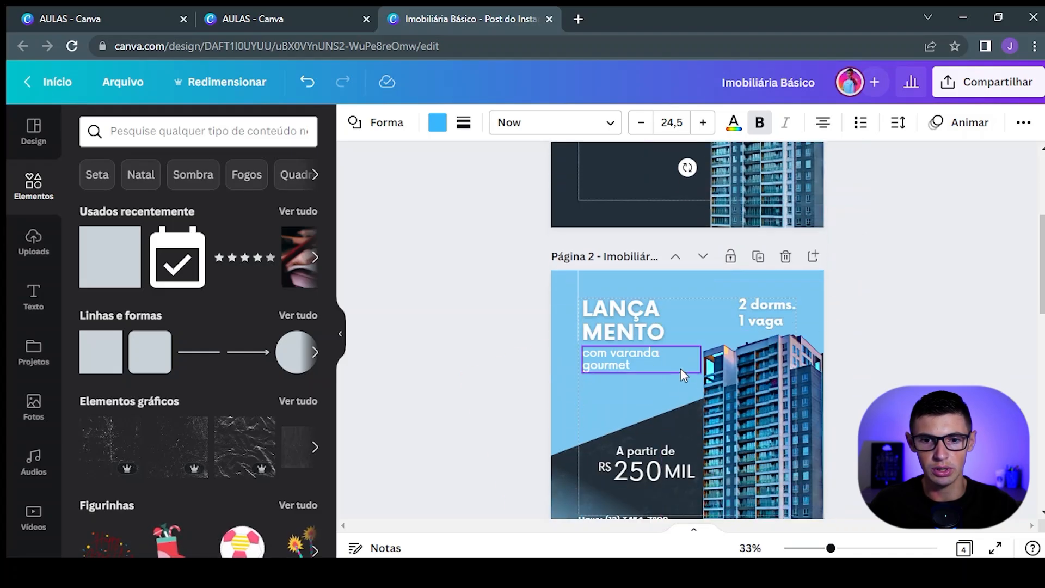
click(639, 397)
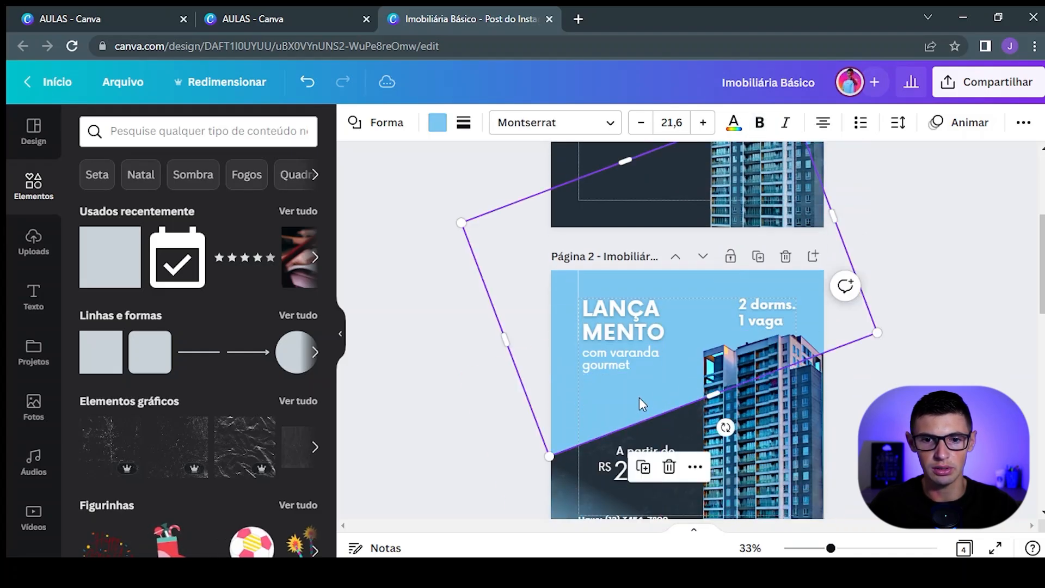
click(436, 126)
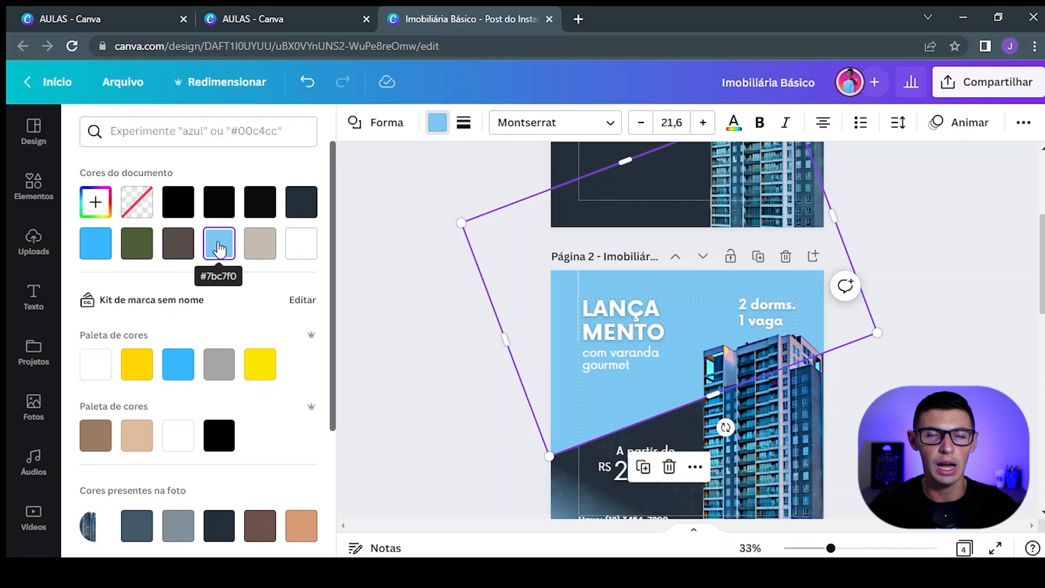
click(95, 203)
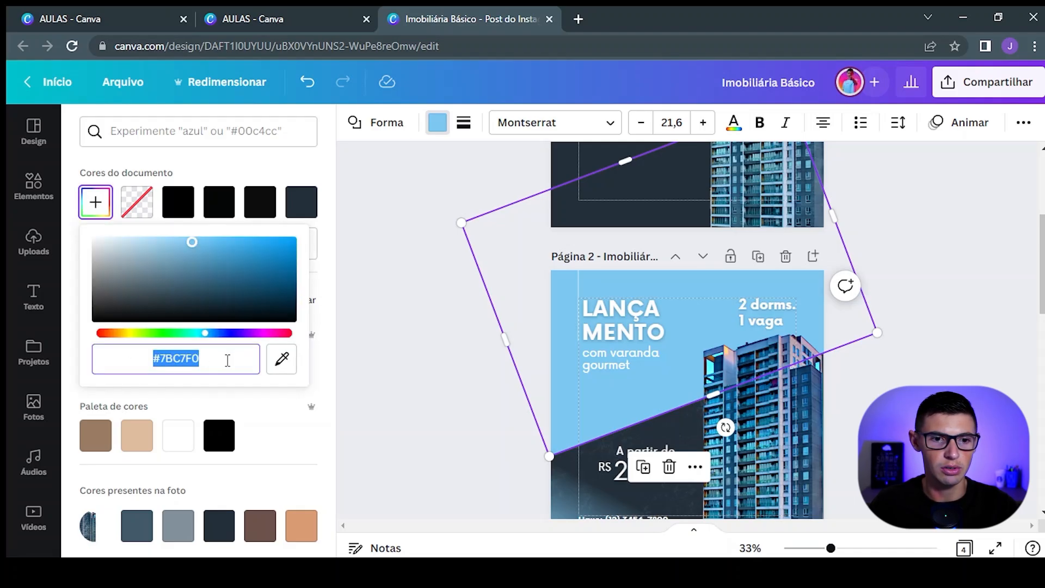
click(379, 263)
Step: Move the blue square to page 1's upper-left corner and tilt it counterclockwise so its lower edge rises to the right
scroll(539, 325, up, 5)
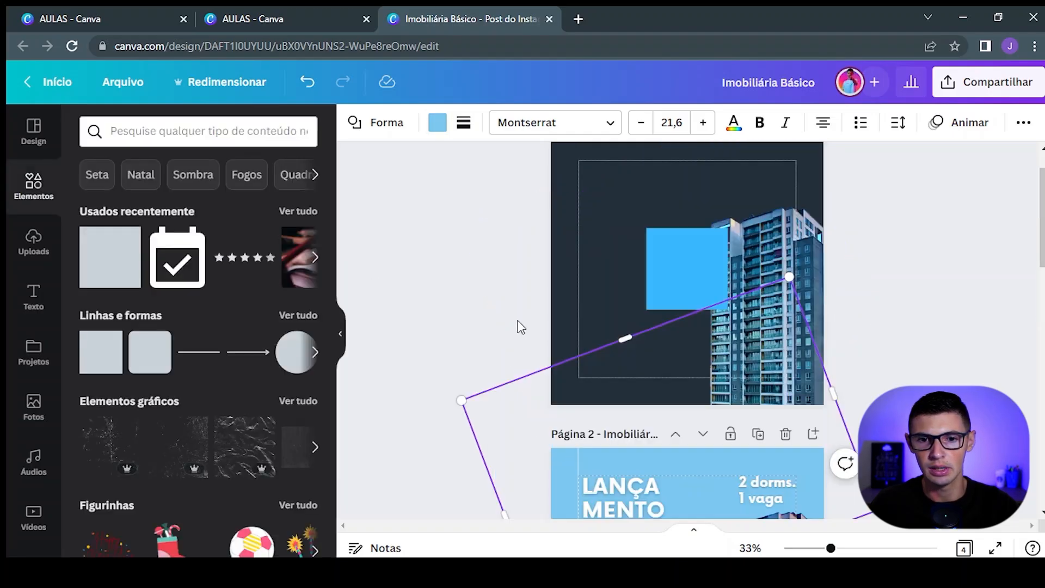
click(458, 306)
click(667, 314)
drag(691, 325, 564, 238)
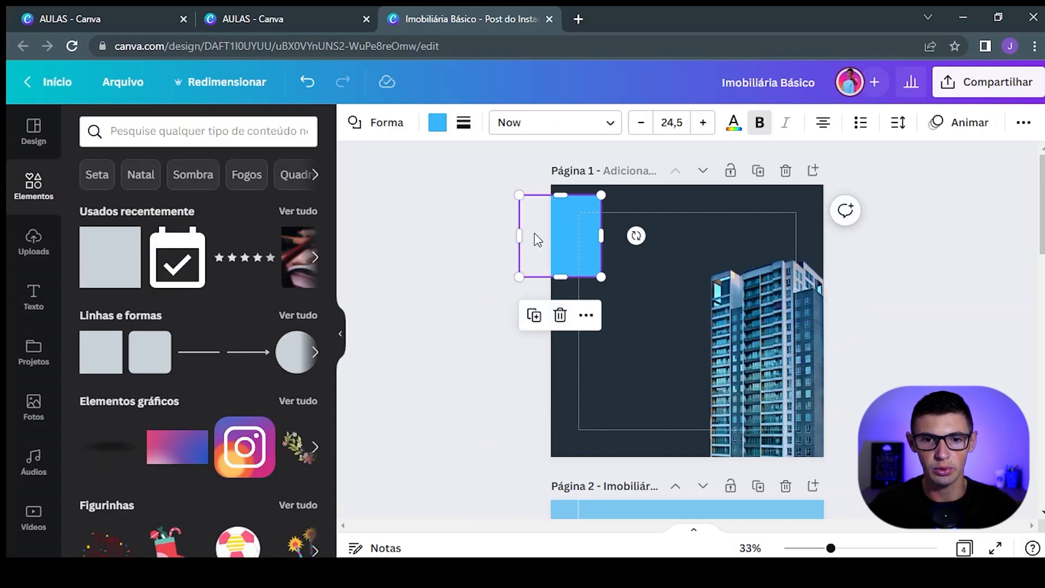
drag(636, 236, 641, 211)
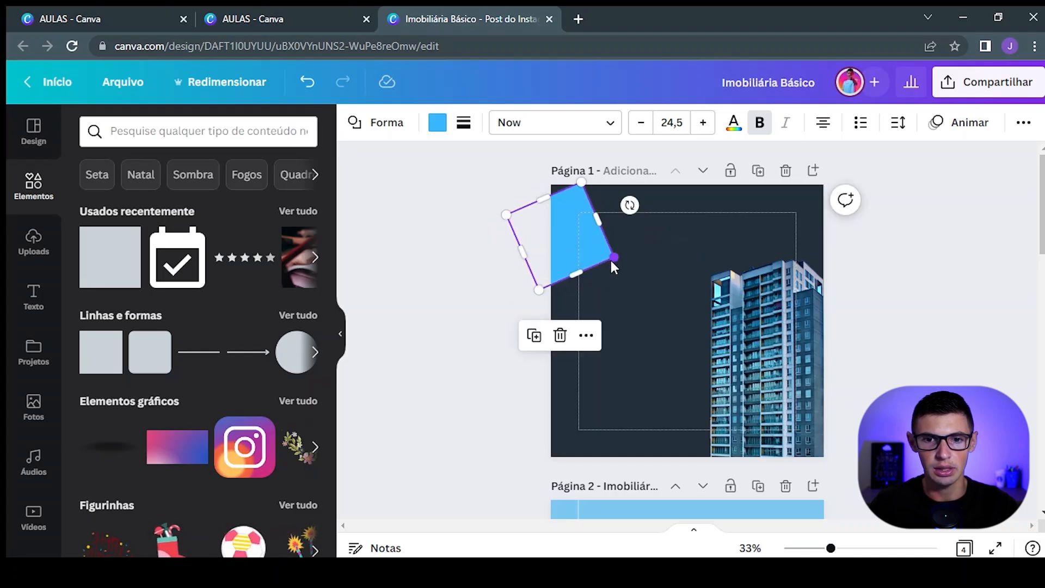
Step: Enlarge the tilted blue shape to about 1569 by 1009 so it covers page 1's upper part, and fine-tune its position and tilt
drag(612, 260, 874, 266)
drag(501, 214, 409, 191)
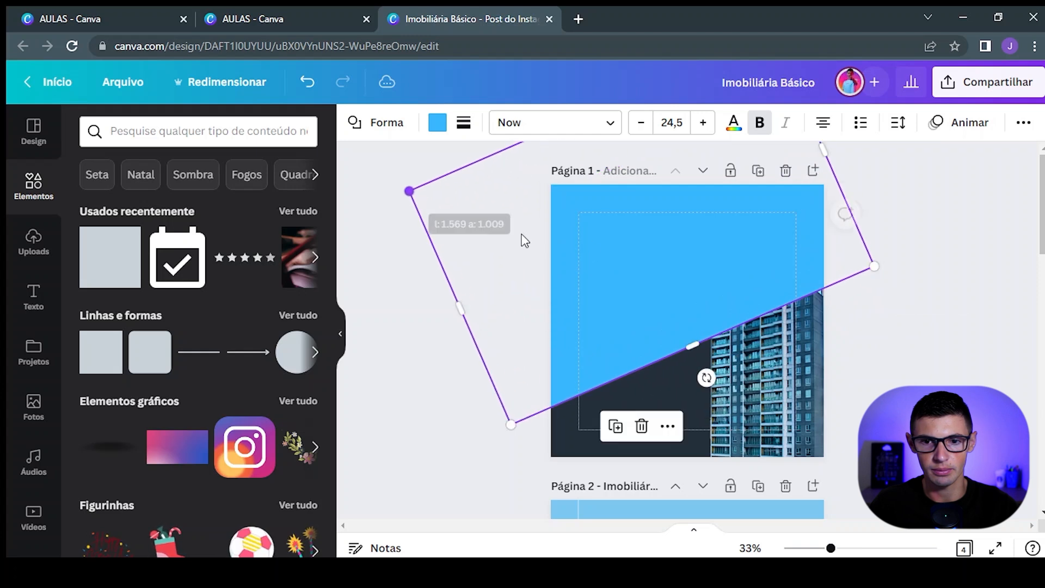
drag(609, 236, 612, 234)
drag(702, 374, 704, 384)
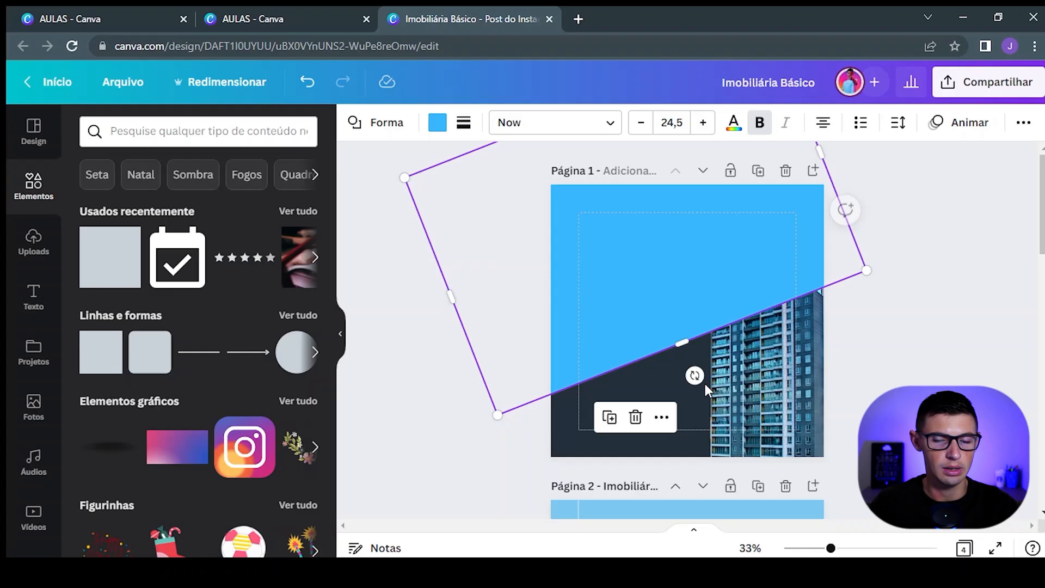
Step: Send the slanted blue shape backward so it sits behind the apartment tower
click(1023, 122)
click(891, 159)
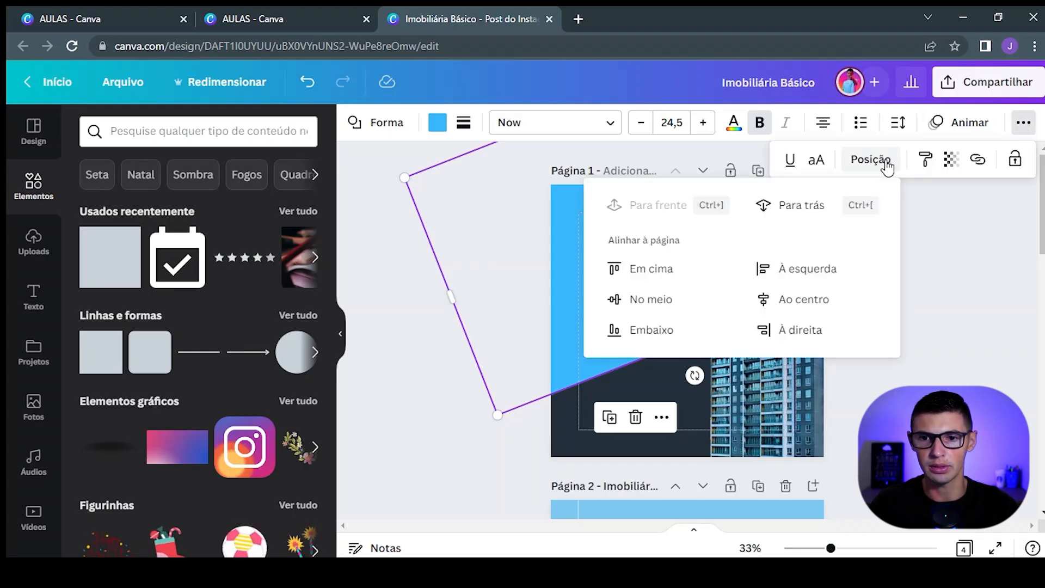
click(1033, 306)
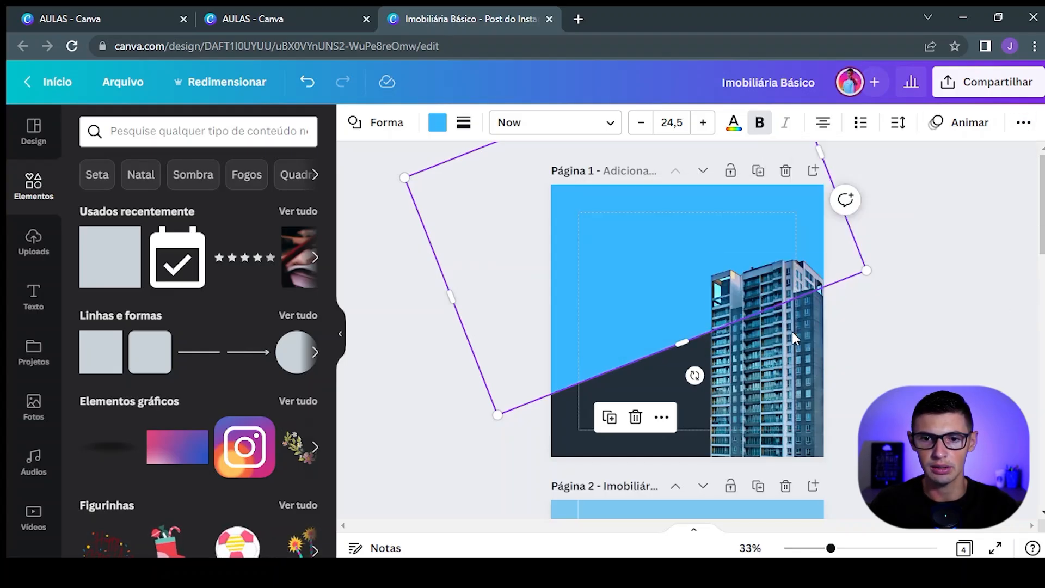
click(1014, 311)
Step: Nudge the slanted blue shape slightly upward on page 1 to match the edge height in page 2's design
scroll(1014, 311, down, 5)
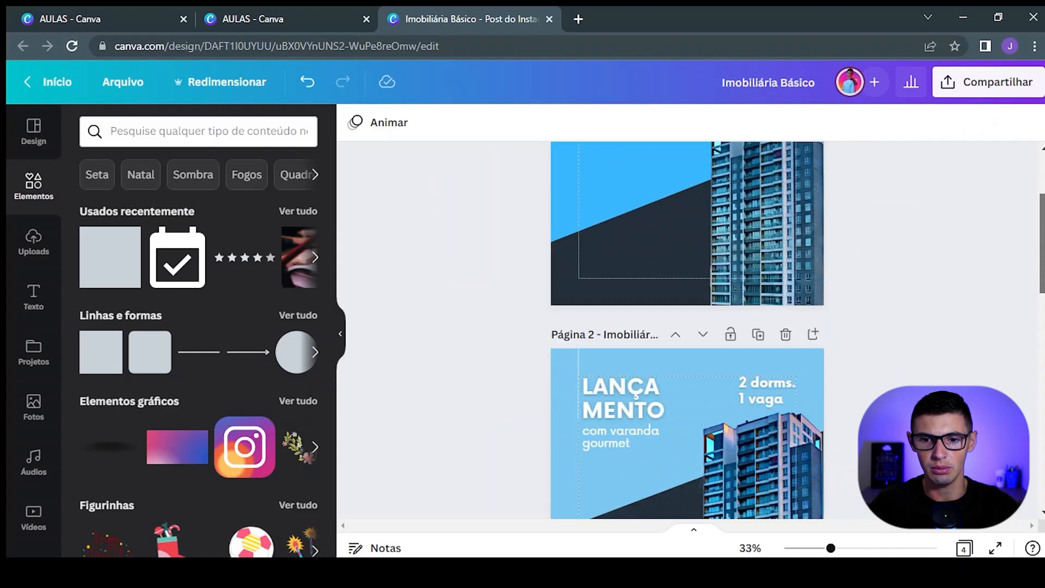
scroll(687, 329, up, 3)
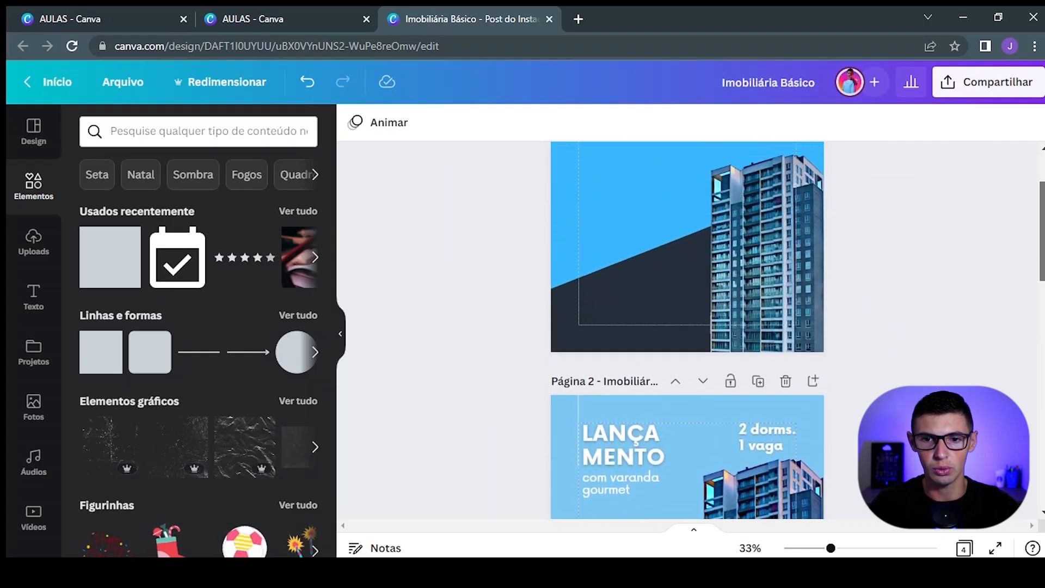
click(672, 232)
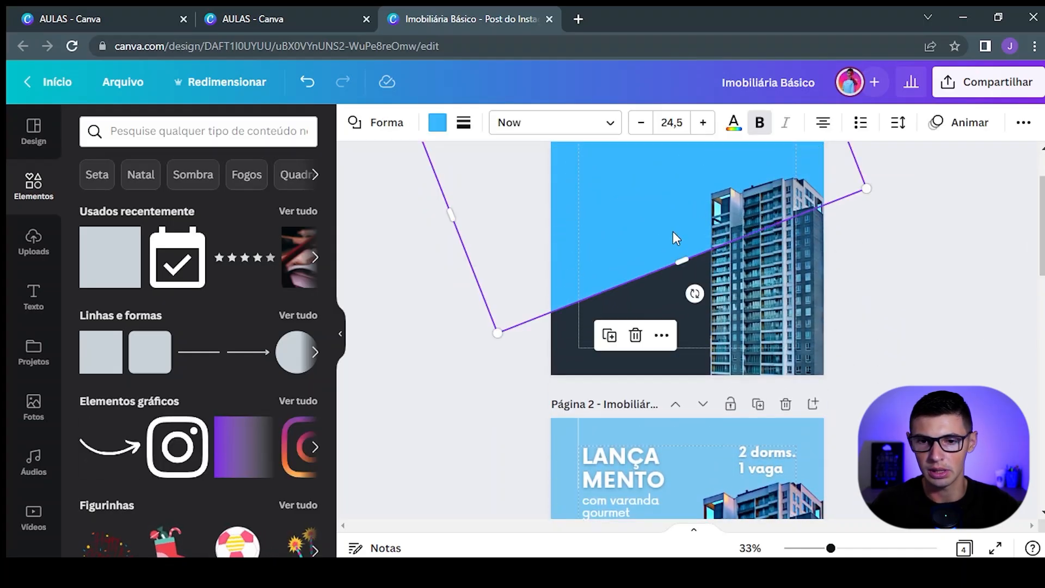
key(Up)
key(Up)
key(Up)
key(Up)
key(Up)
key(Up)
key(Up)
key(Up)
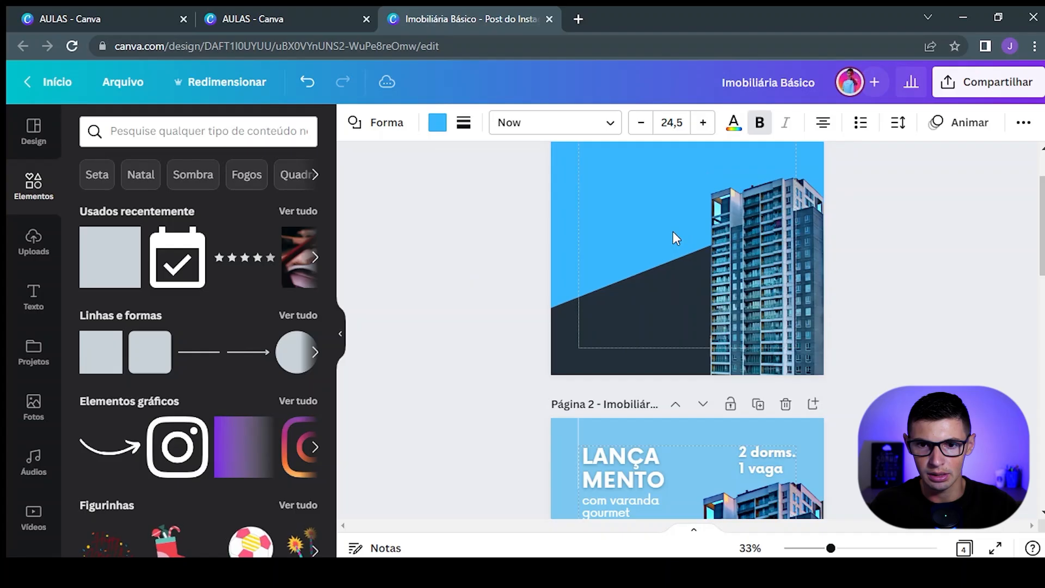
key(Up)
key(Up)
key(Up)
key(Up)
key(Up)
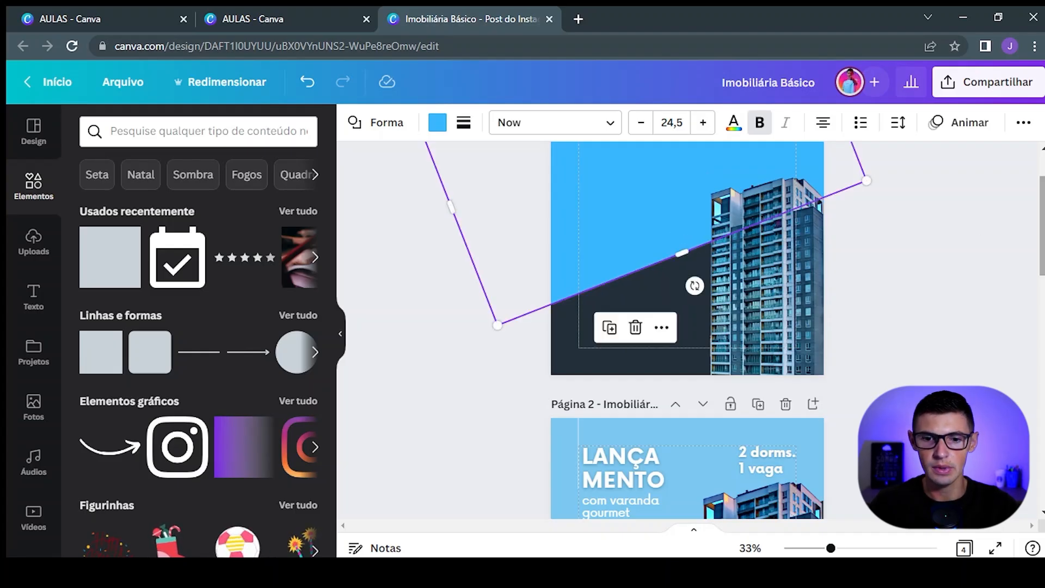
Step: Fill the slanted shape on page 1 with the document color #7BC7F0, matching page 2's background
scroll(979, 240, down, 4)
scroll(914, 283, down, 2)
scroll(915, 283, up, 6)
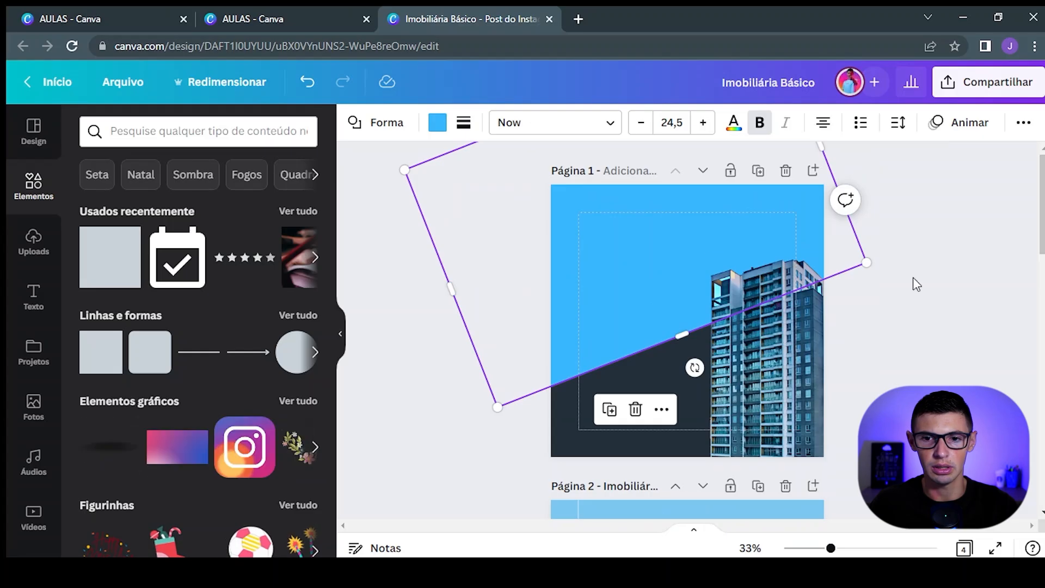
click(947, 311)
click(622, 207)
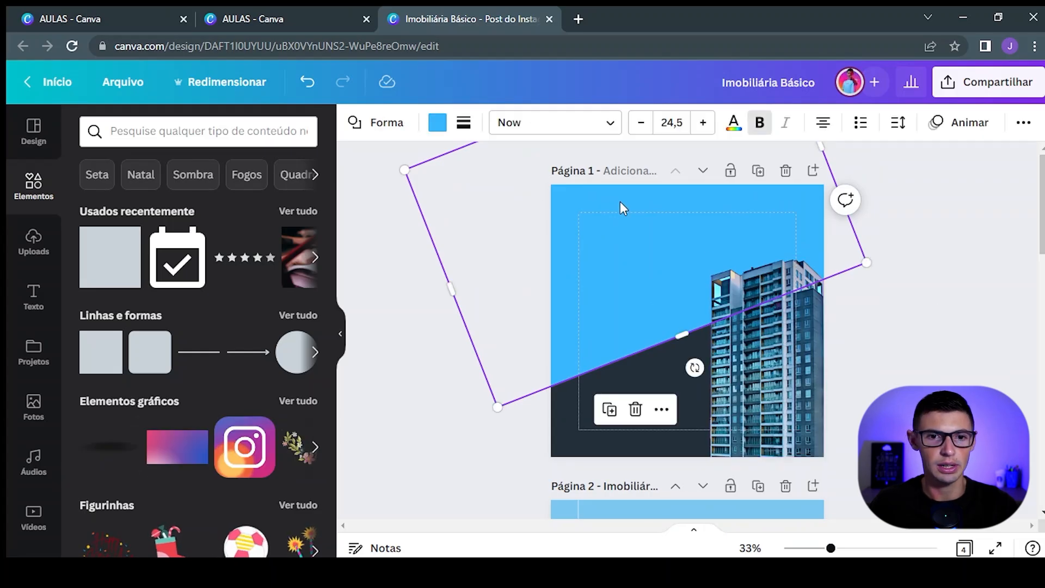
click(435, 128)
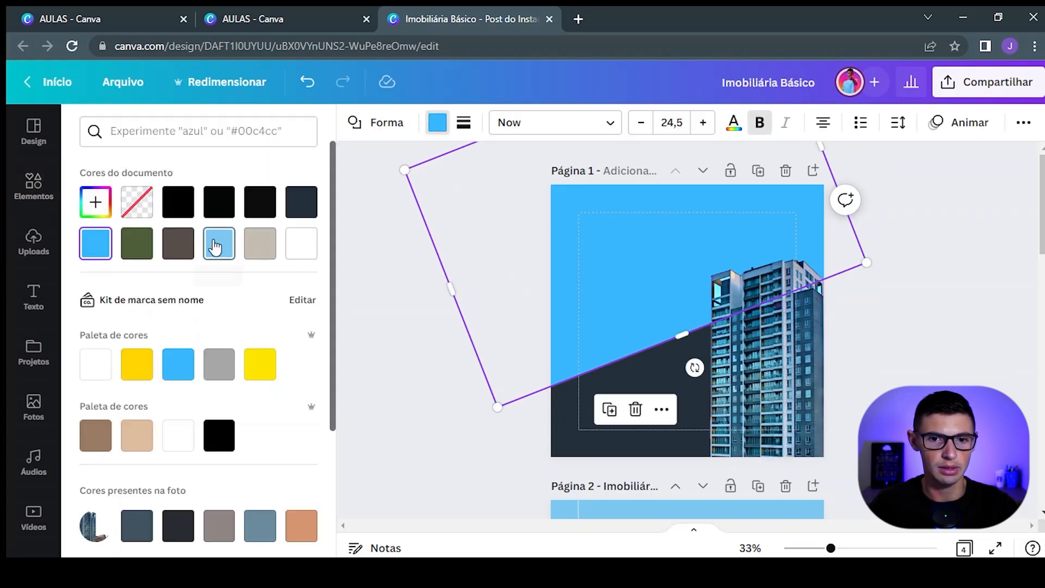
click(215, 247)
key(Escape)
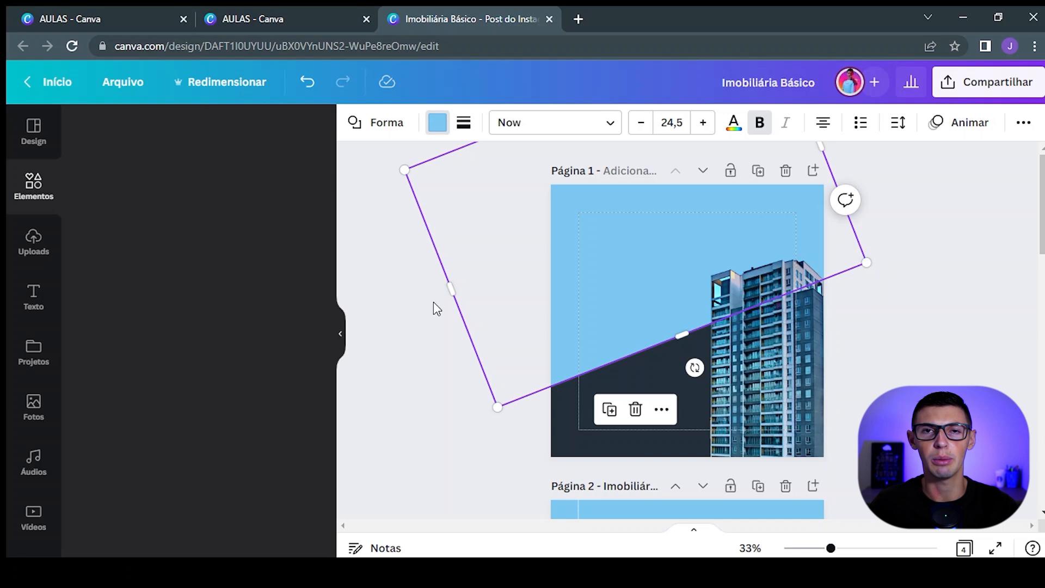
click(854, 359)
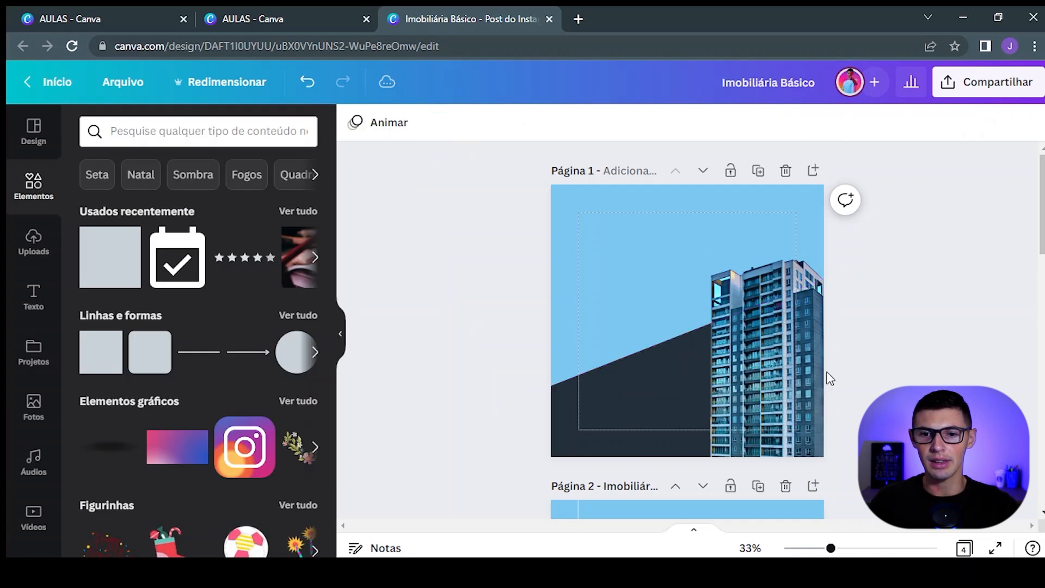
Step: Compare page 1's tower and dark area with the finished designs on pages 2 and 3
click(717, 272)
click(799, 372)
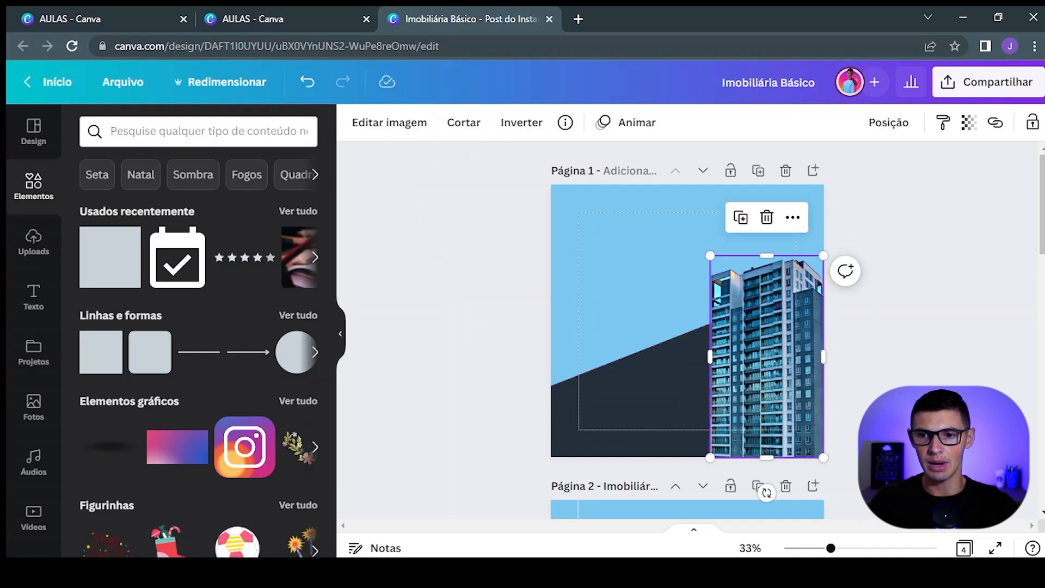
drag(1043, 254, 1034, 359)
scroll(1034, 315, down, 1)
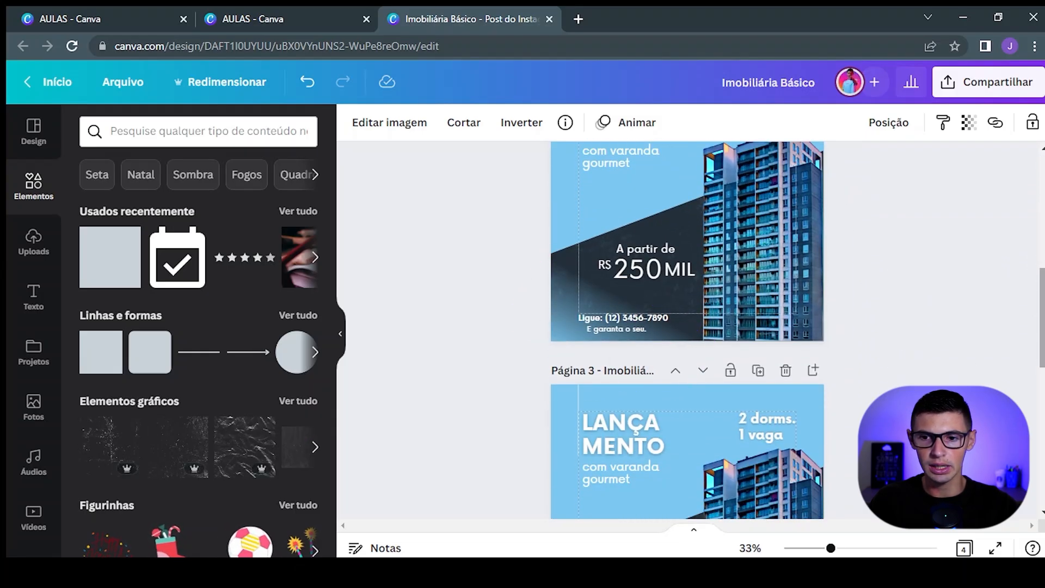
key(ctrl+z)
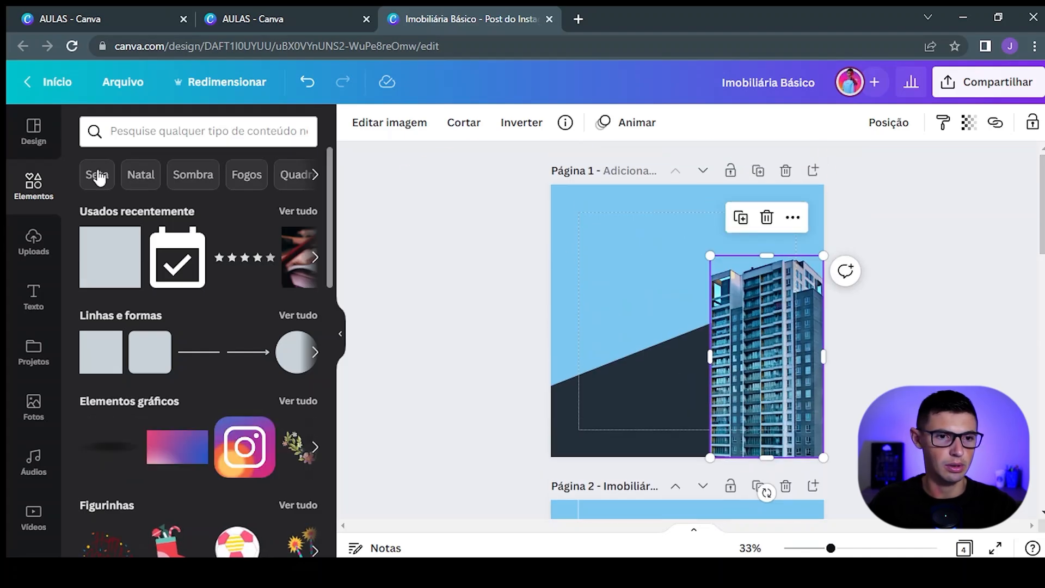
Step: Search the elements library for "degrade"
click(131, 132)
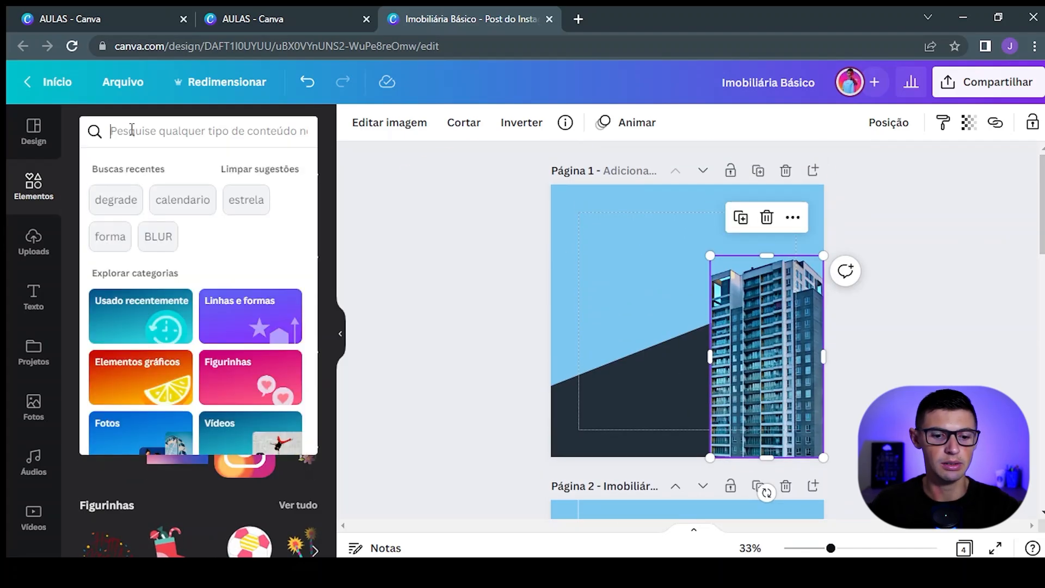
text(degrade)
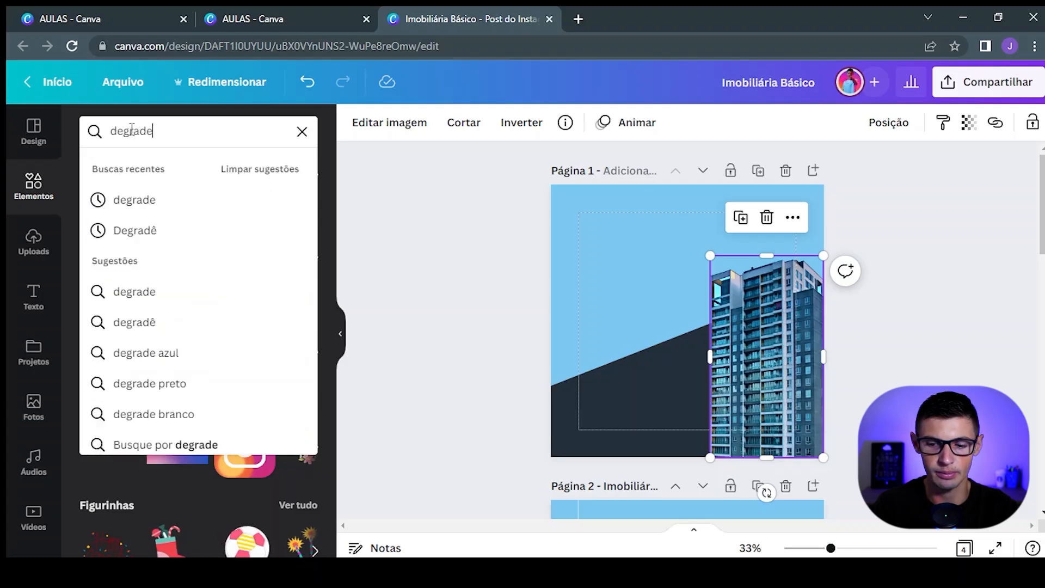
key(Return)
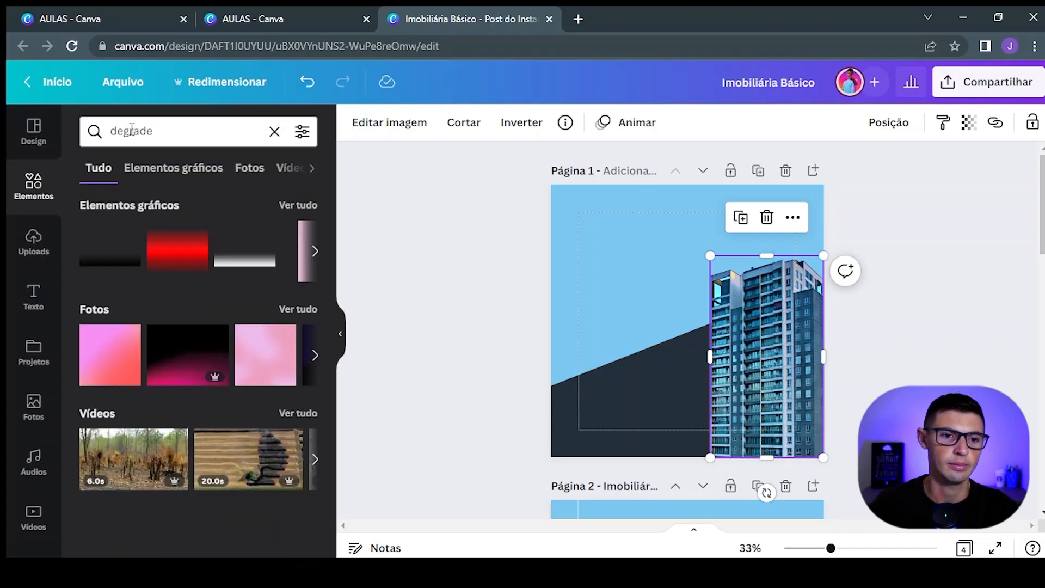
click(116, 269)
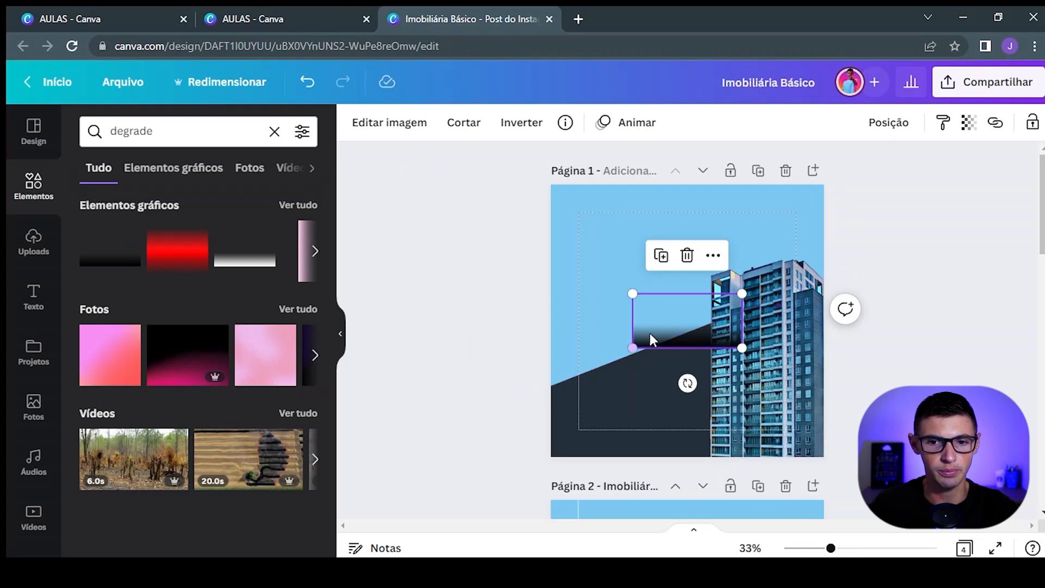
drag(682, 340, 583, 413)
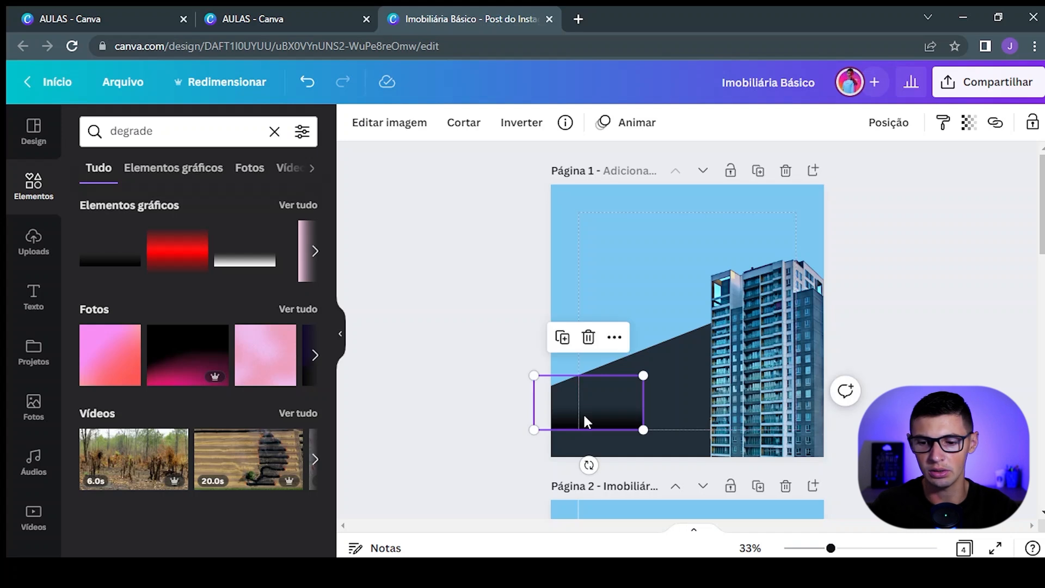
key(Delete)
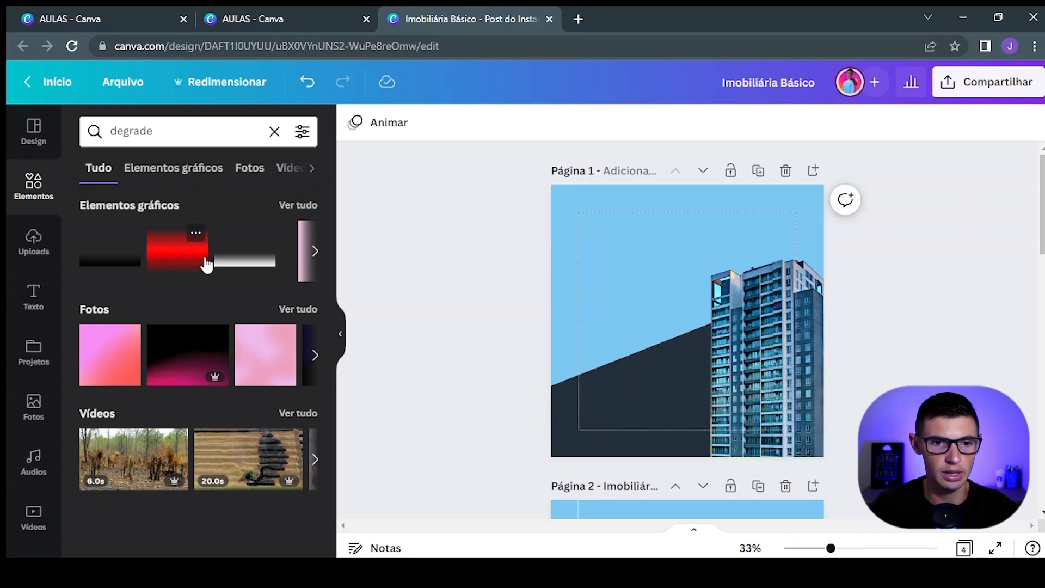
Step: Try the white fading gradient graphic on page 1 and remove it
click(242, 266)
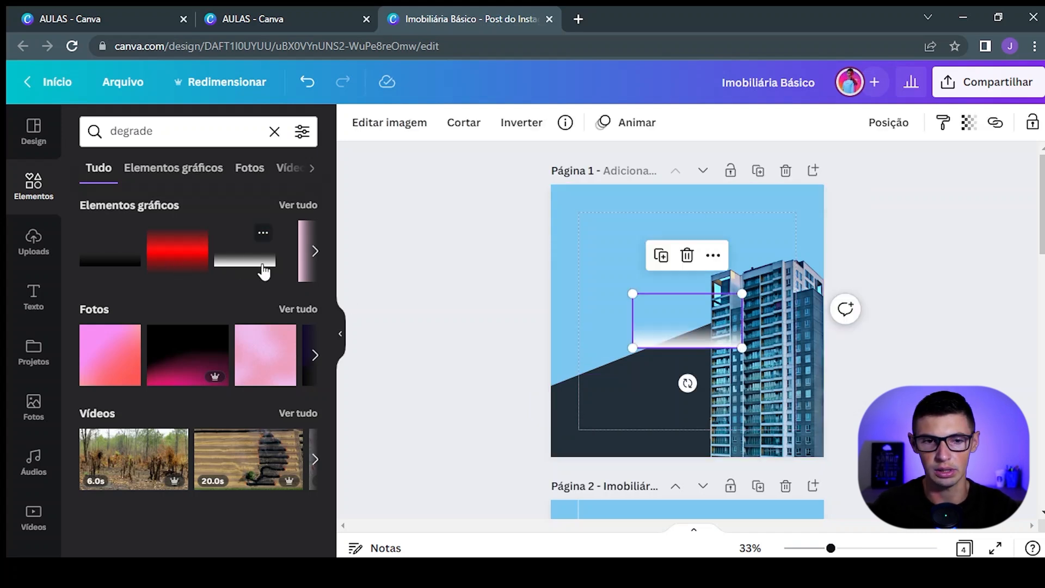
key(Delete)
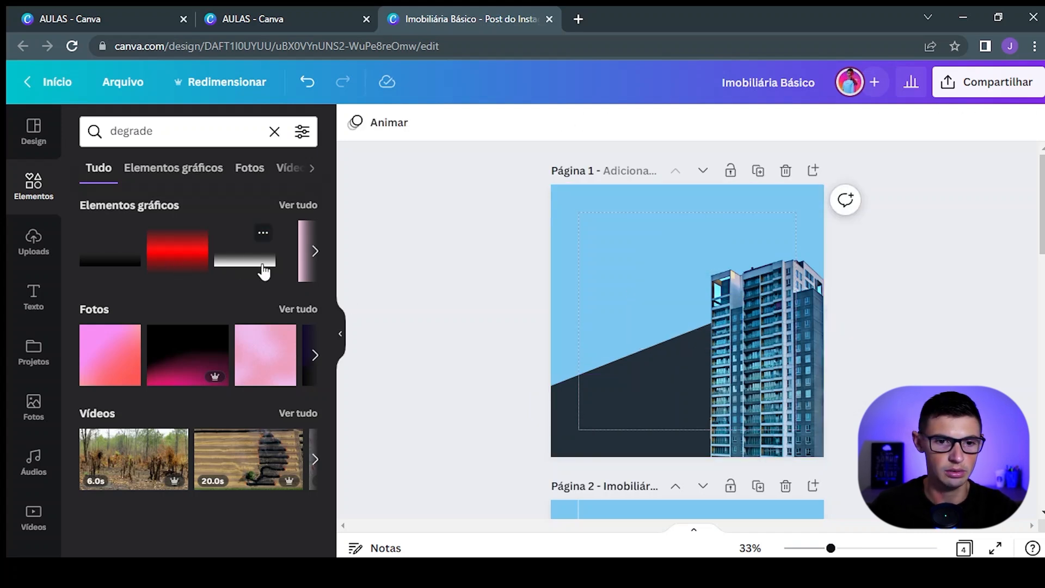
Step: Add the pink vertical fading gradient from the full graphics results to page 1 and recolor it with the light-blue document color
click(315, 356)
click(304, 205)
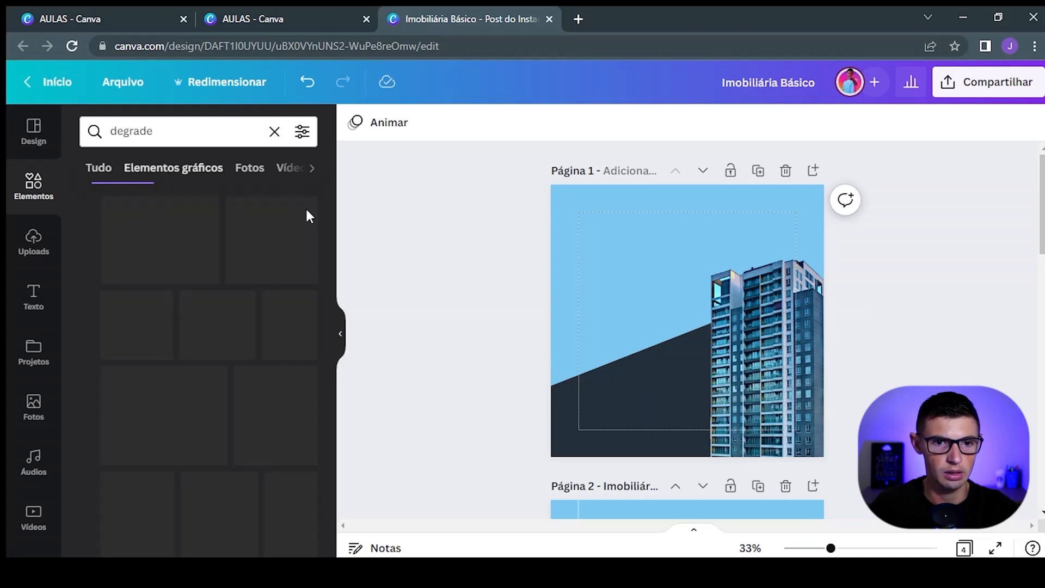
scroll(269, 294, down, 2)
scroll(287, 333, down, 6)
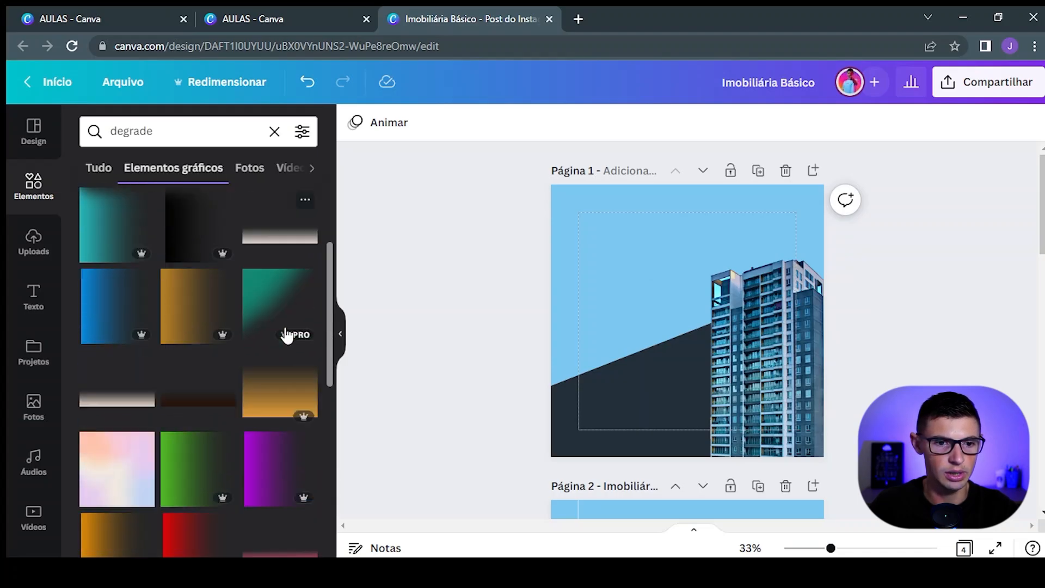
scroll(287, 334, up, 8)
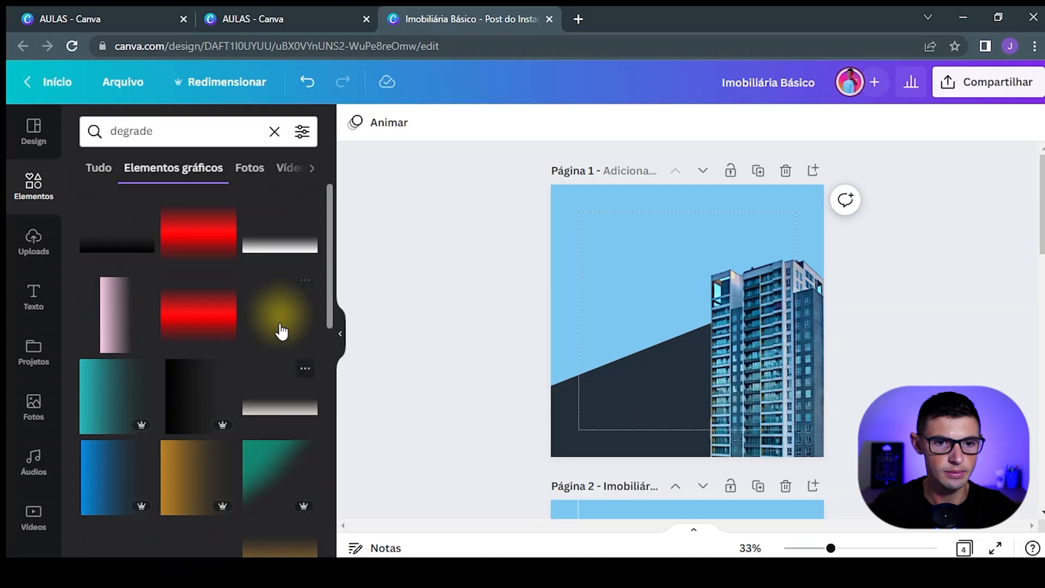
click(124, 327)
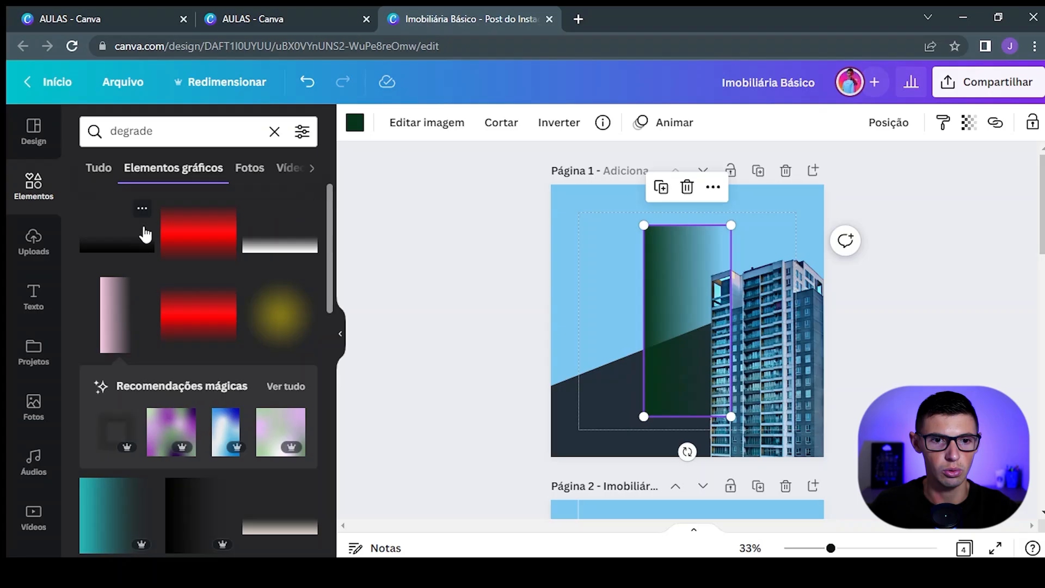
click(355, 127)
click(178, 243)
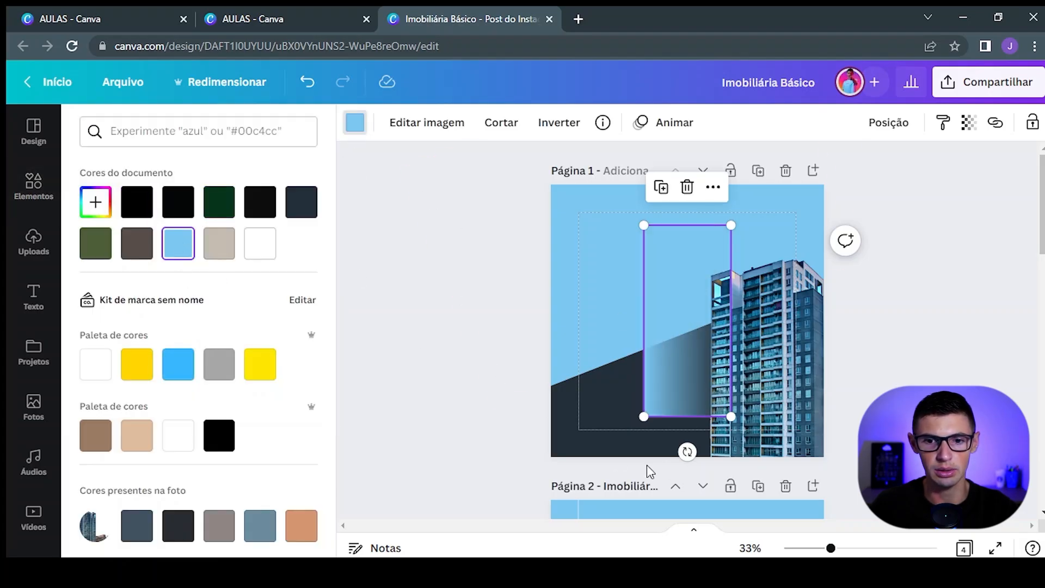
Step: Rotate the light-blue gradient to a slant and place it over the lower-left corner of page 1's dark area
drag(687, 451, 827, 392)
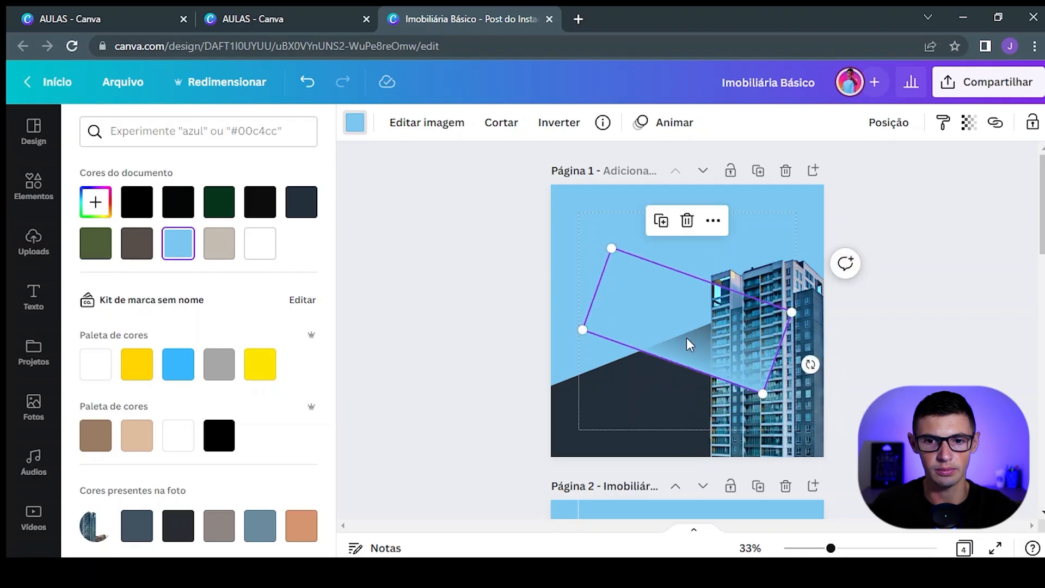
drag(689, 344, 609, 472)
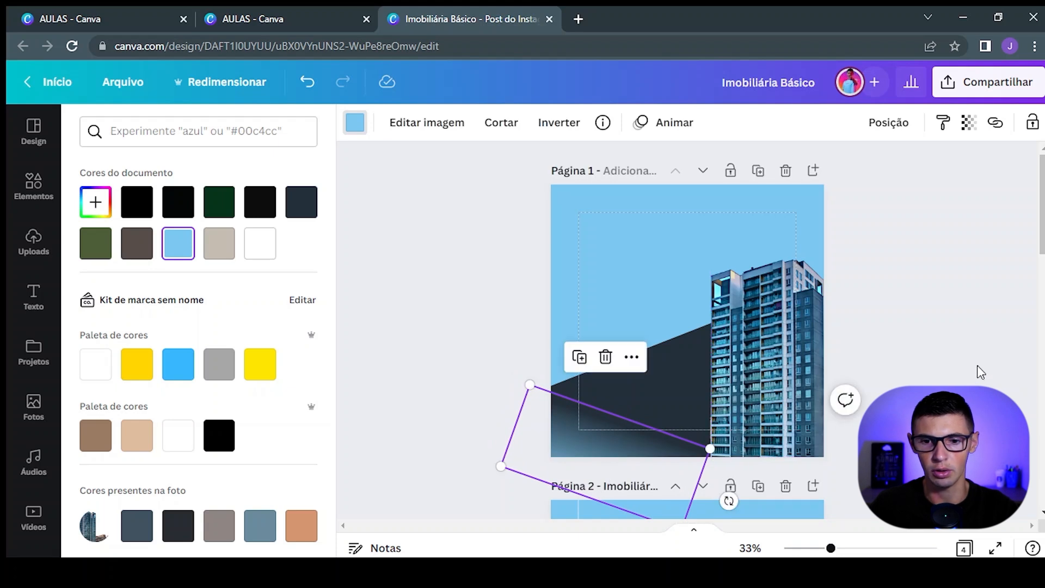
key(Escape)
key(Delete)
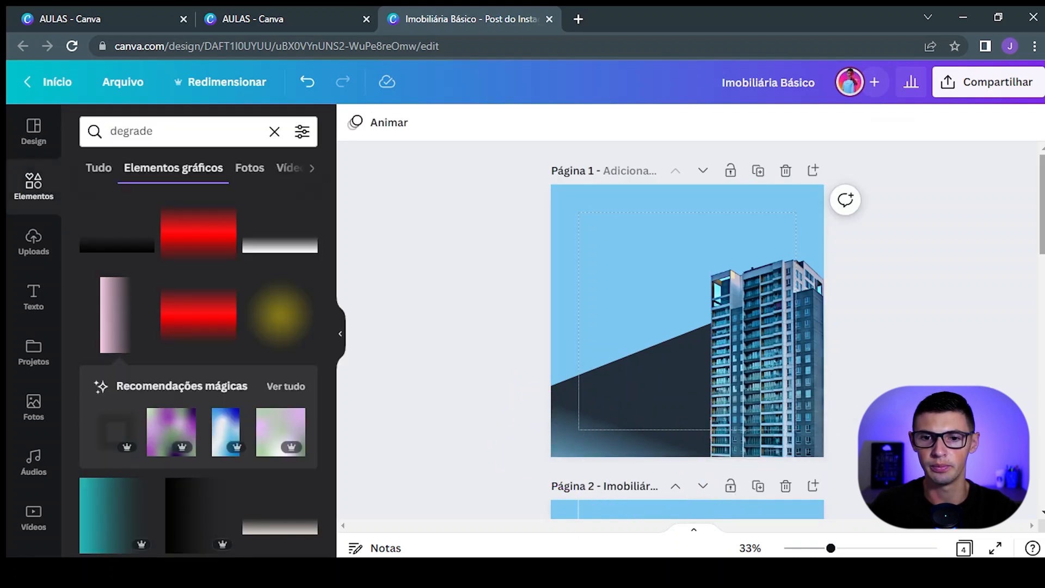
Step: Add white two-line text "lança / mento" to page 1, modelled on the title of page 2's design
drag(1042, 233, 1041, 297)
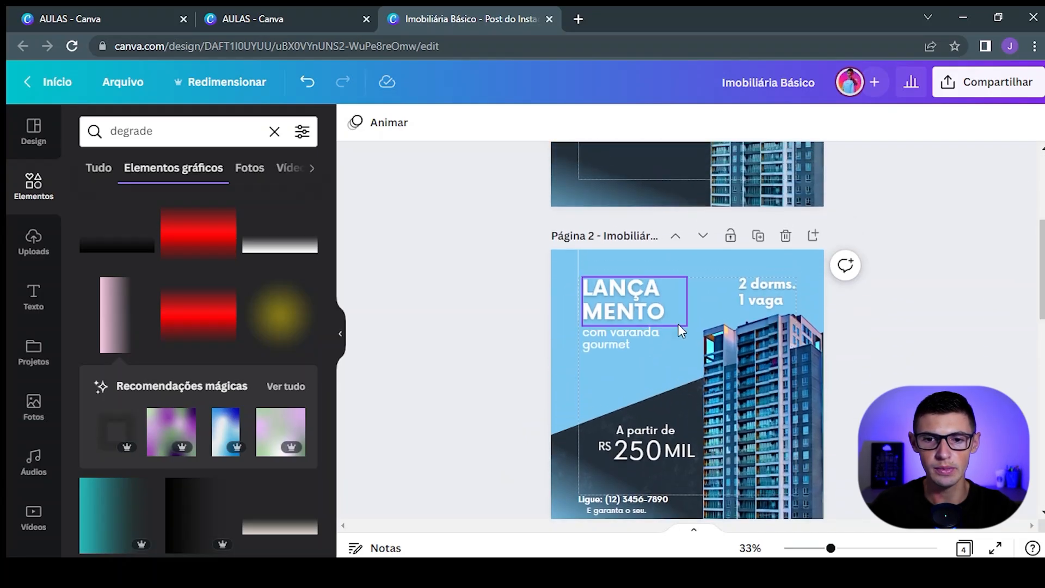
click(641, 306)
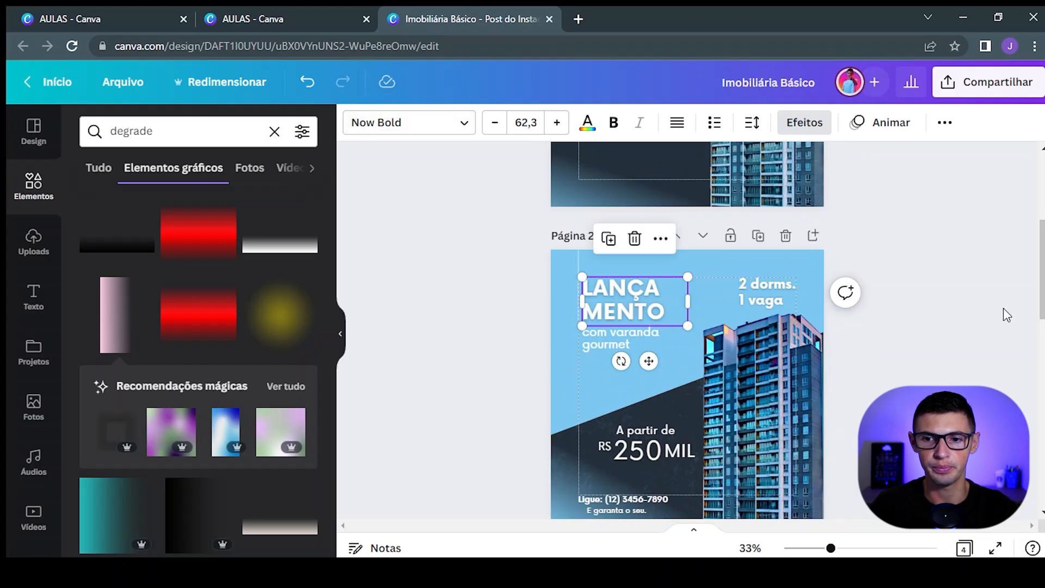
drag(1039, 293, 1041, 220)
click(639, 268)
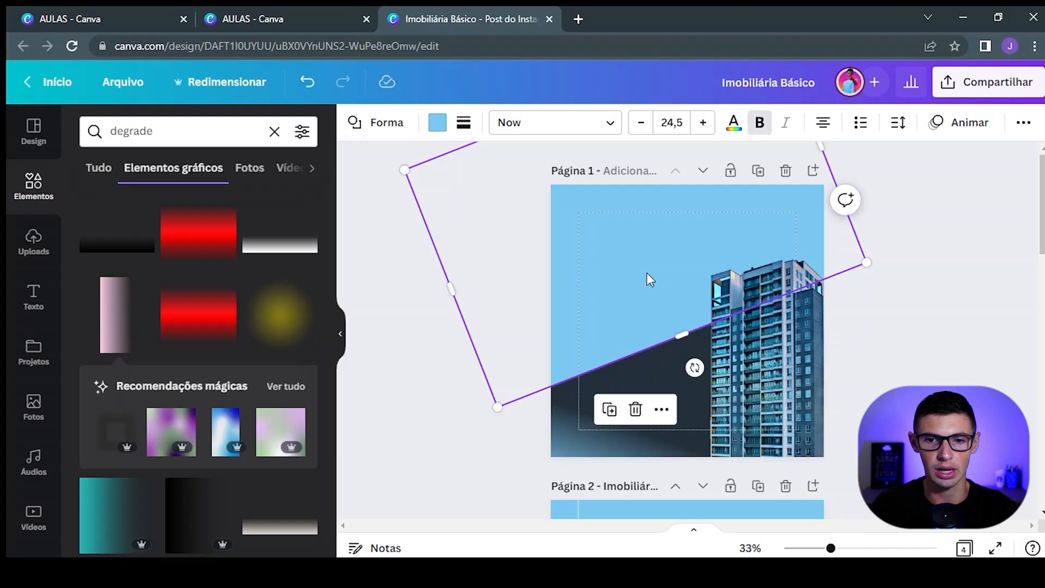
click(854, 316)
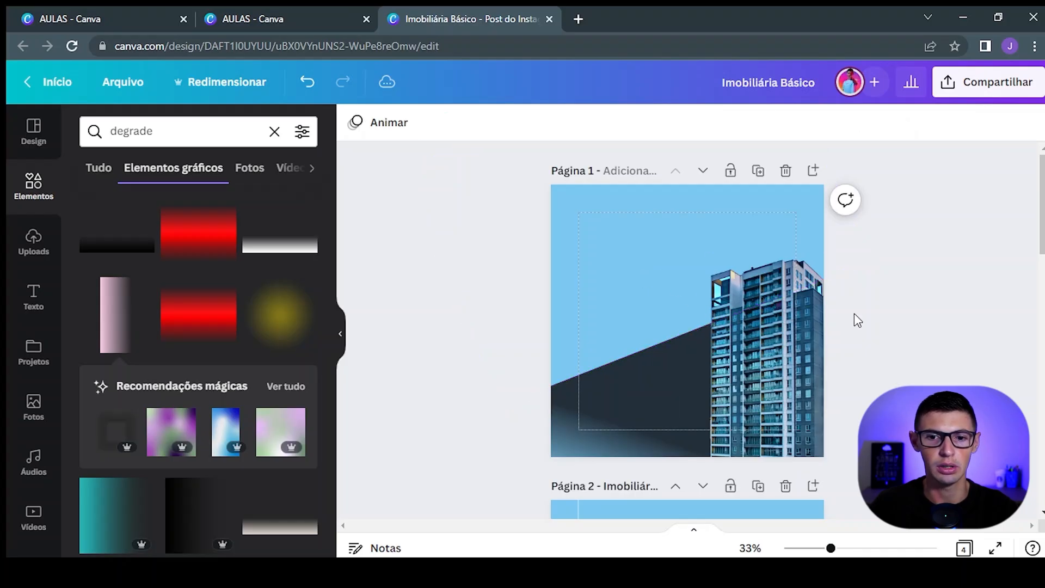
key(t)
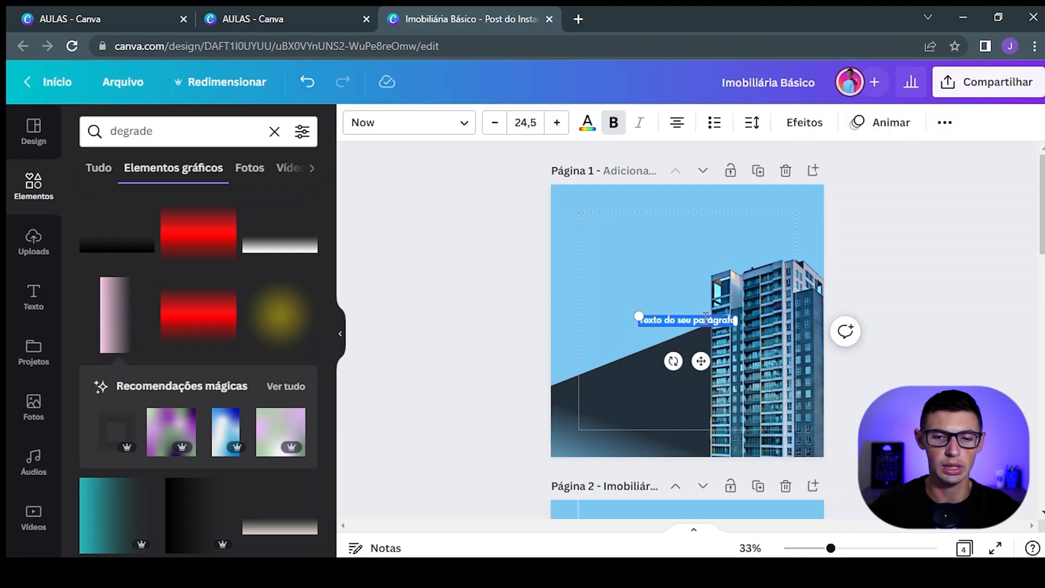
key(BackSpace)
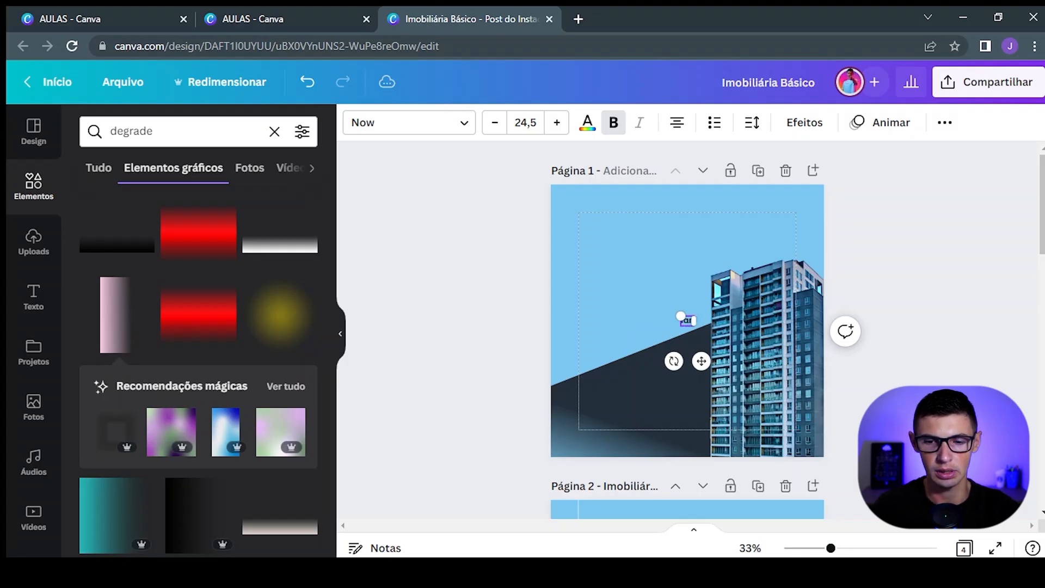
text(lança)
key(Return)
text(mento)
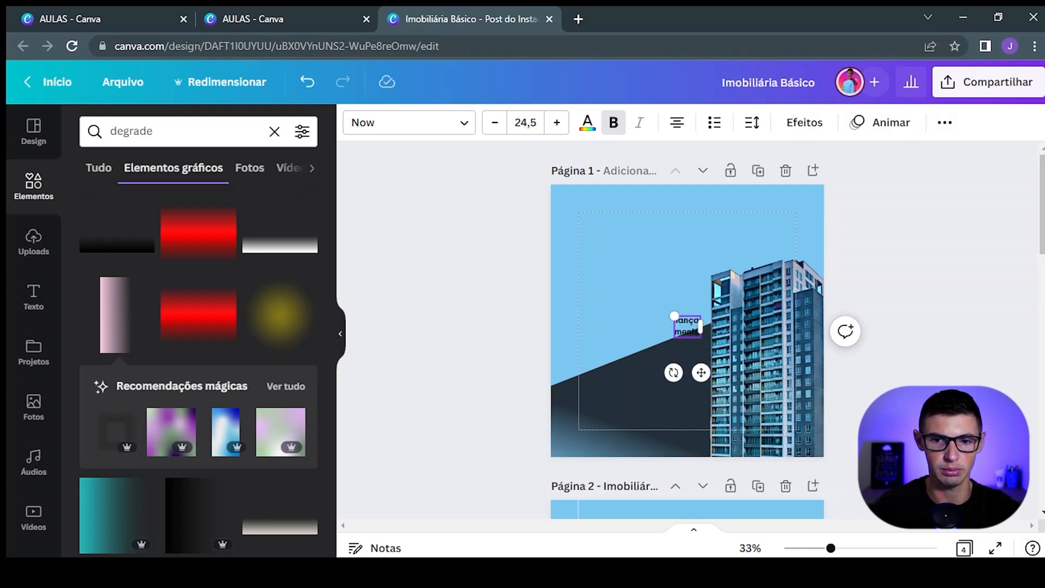
click(595, 132)
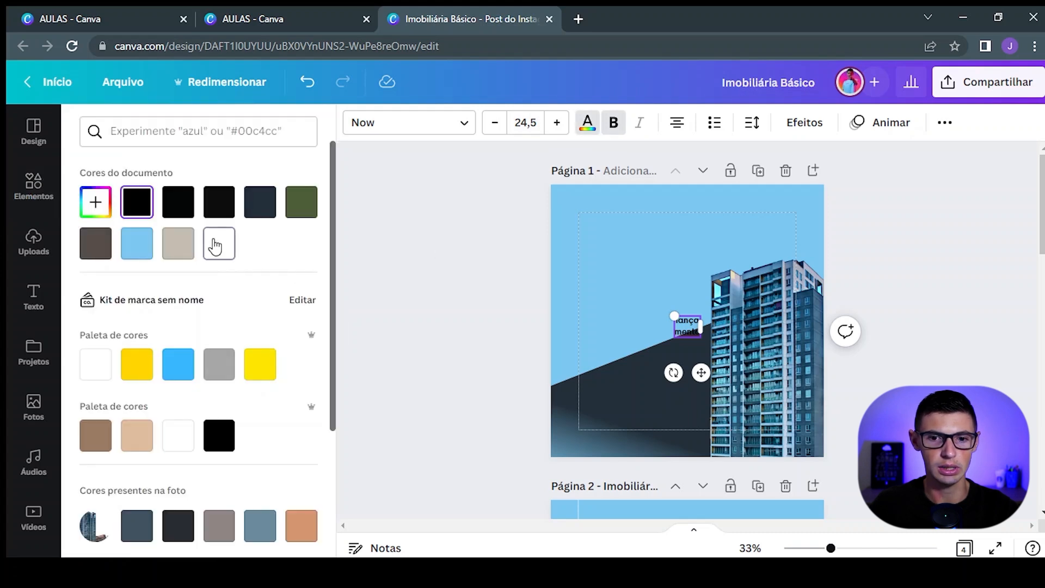
click(217, 242)
drag(708, 374, 623, 282)
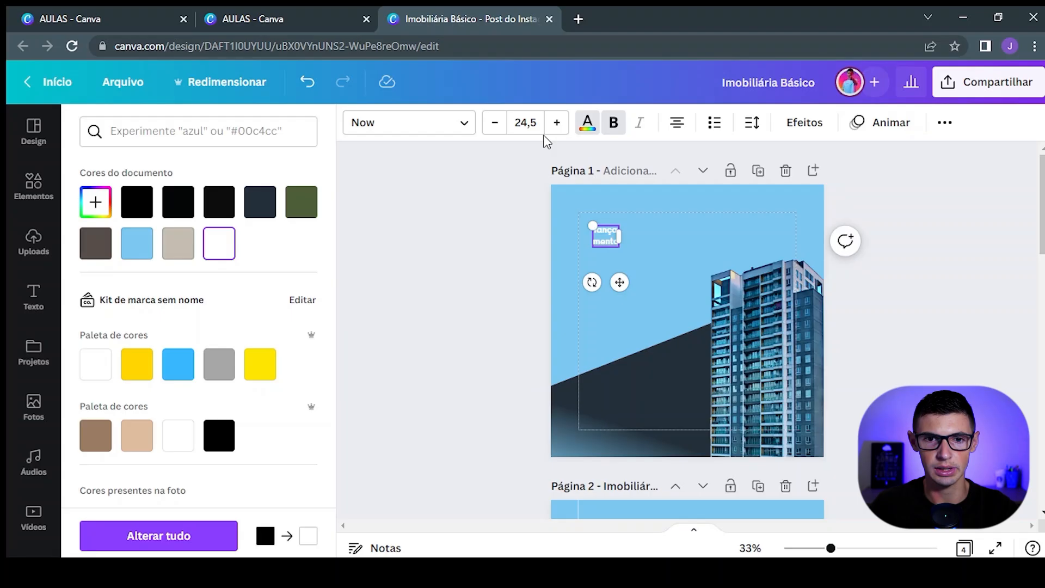
click(557, 123)
click(557, 122)
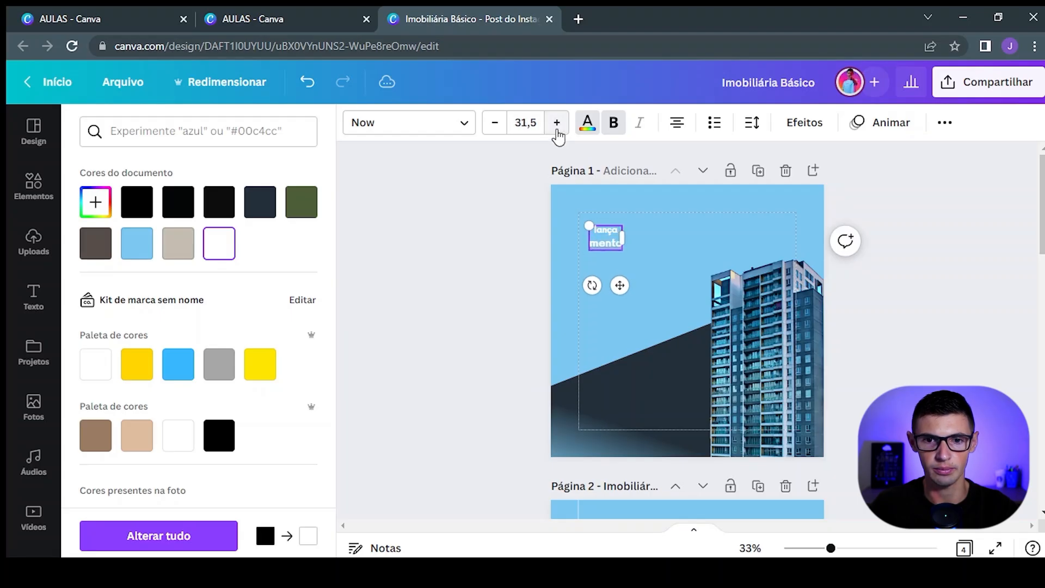
click(557, 122)
click(557, 123)
click(557, 123)
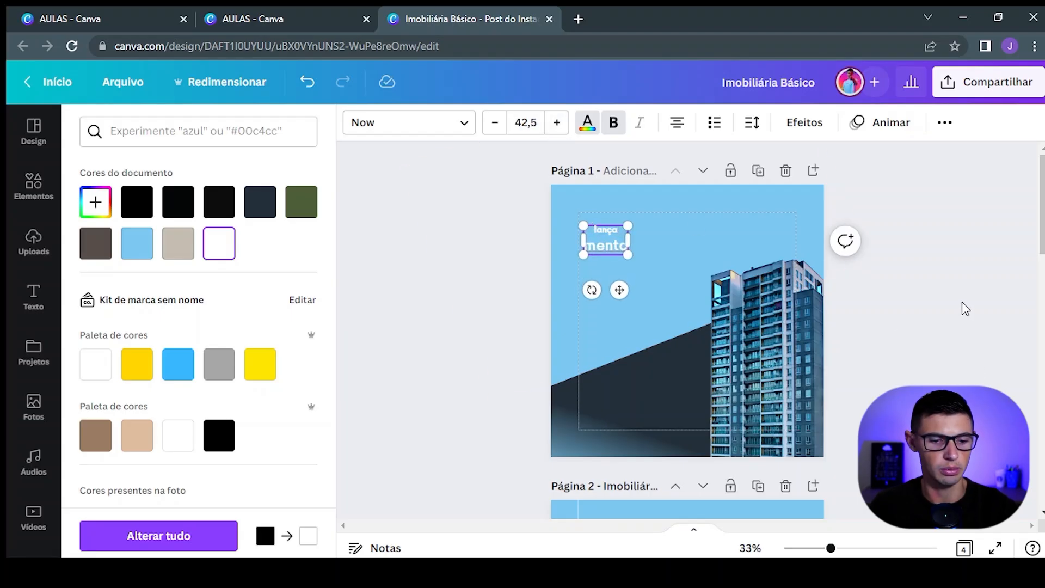
key(ctrl+z)
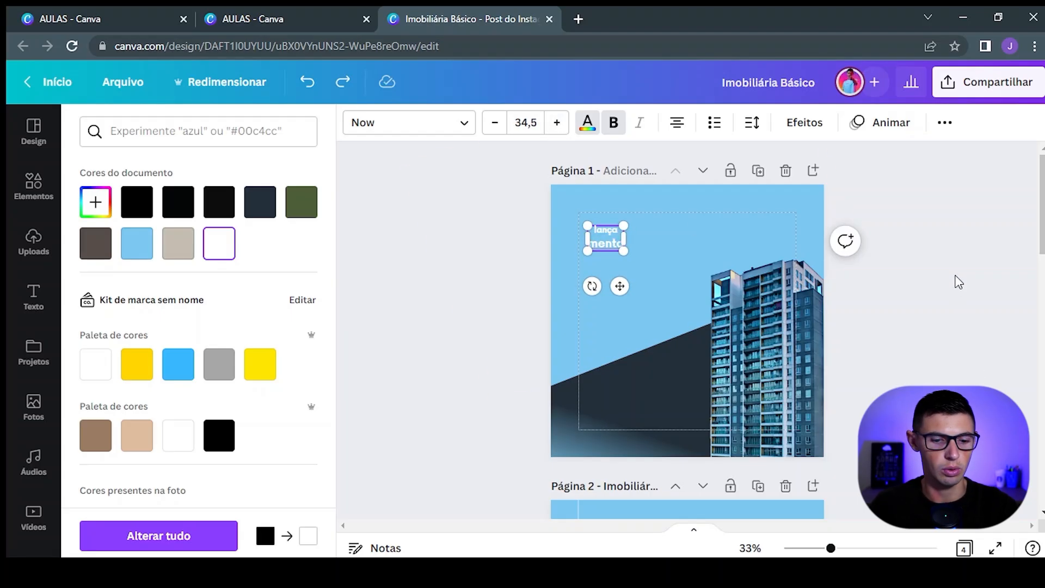
key(ctrl+z)
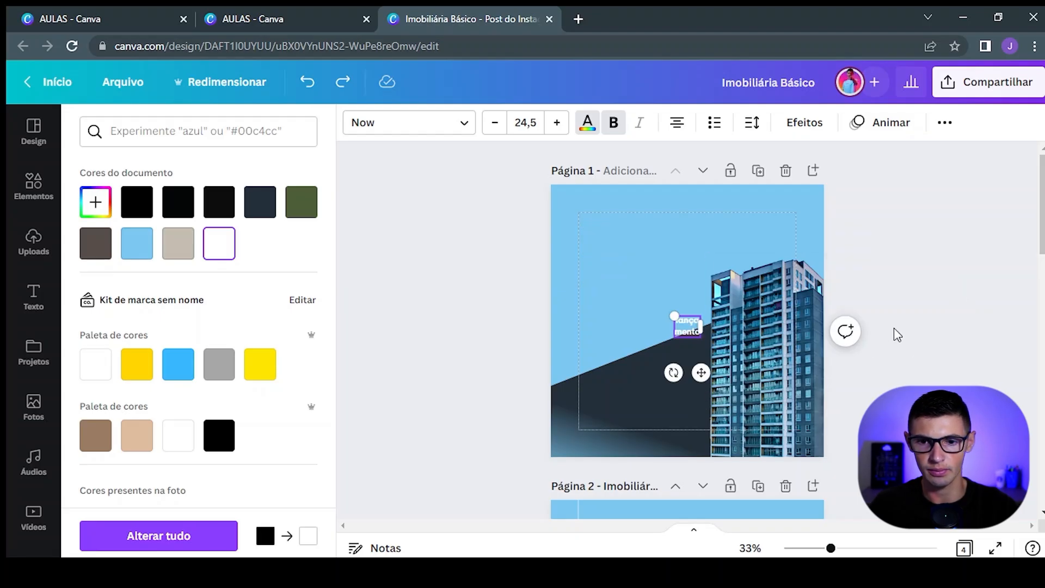
Step: Move the "lança mento" text to page 1's upper-left area inside the margin and enlarge it to size 44.5
drag(697, 372, 619, 269)
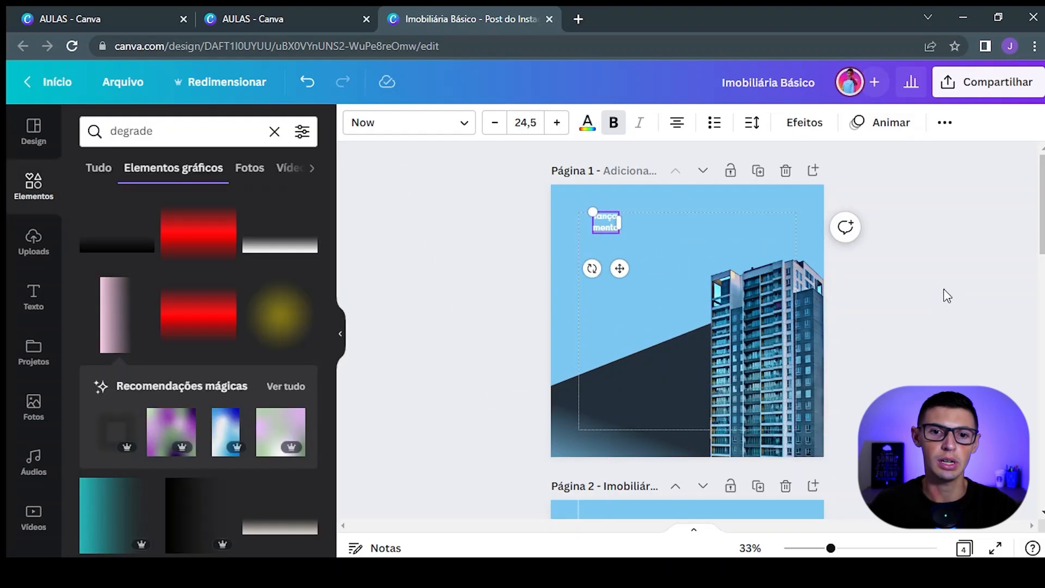
click(945, 290)
click(603, 229)
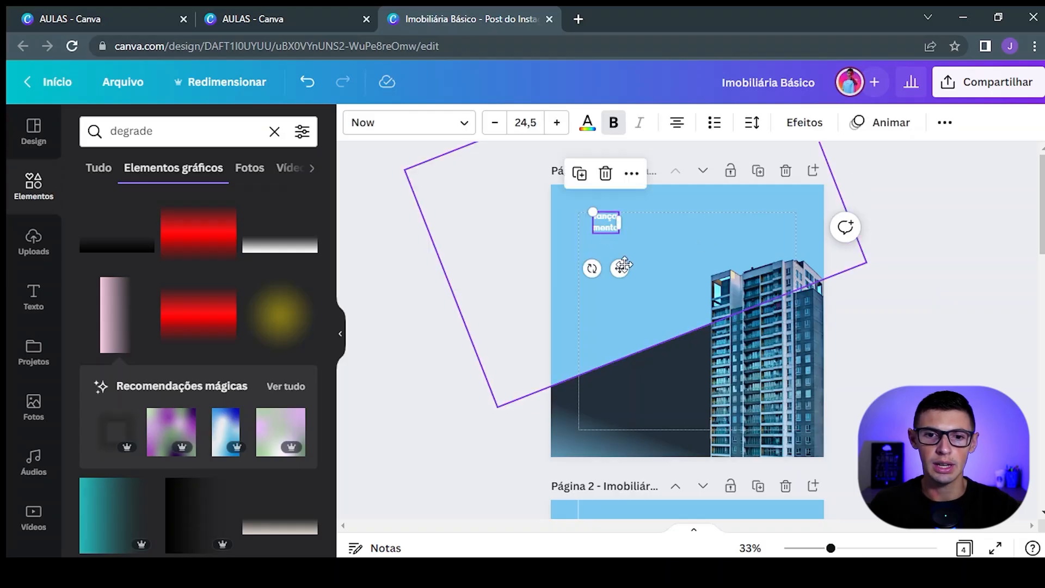
drag(556, 123, 555, 123)
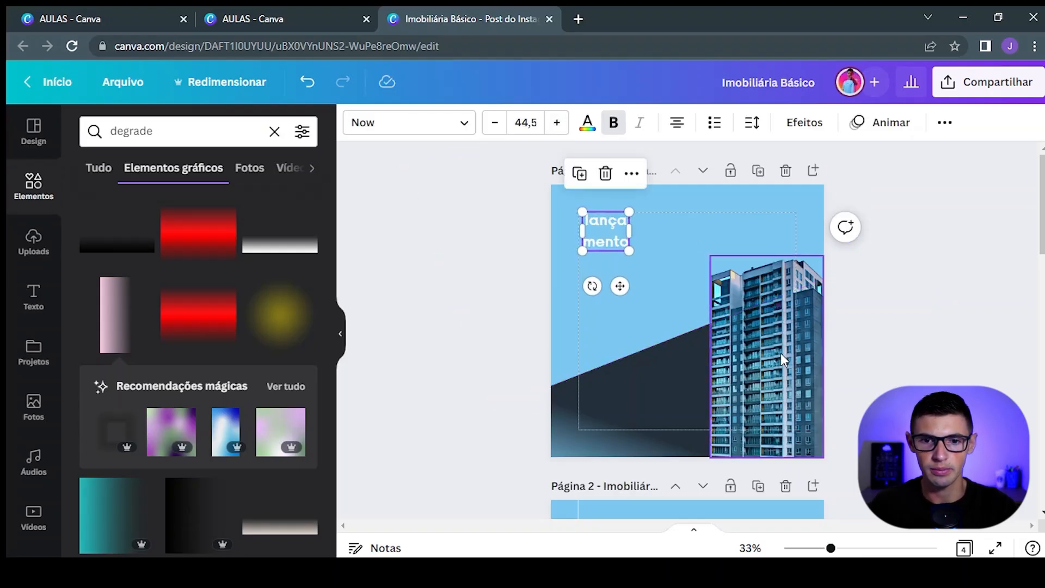
drag(620, 286, 628, 283)
Step: Convert page 1's "lança mento" title to uppercase to match page 2's title
drag(1040, 235, 1040, 309)
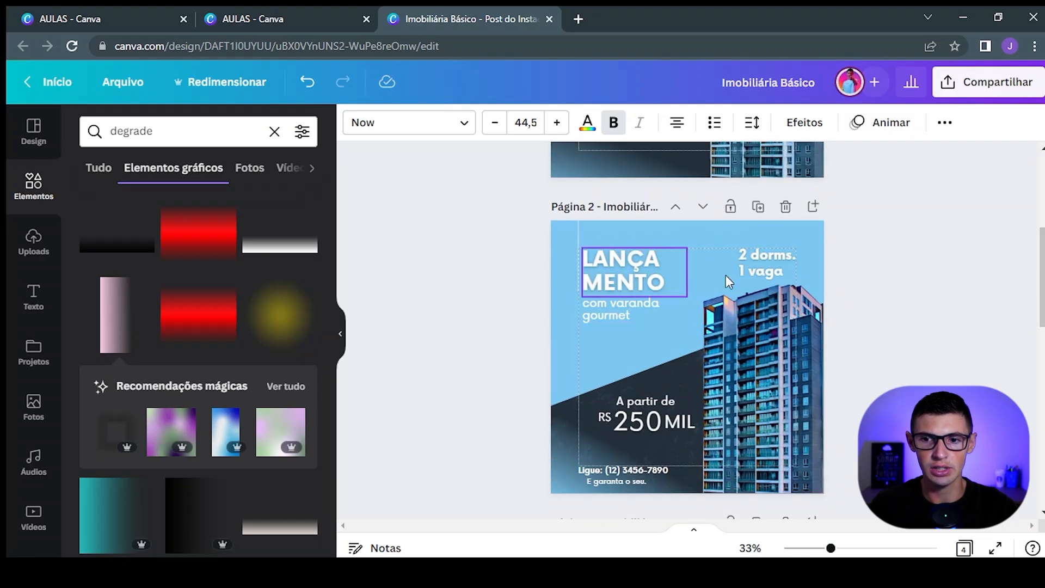
scroll(816, 228, up, 5)
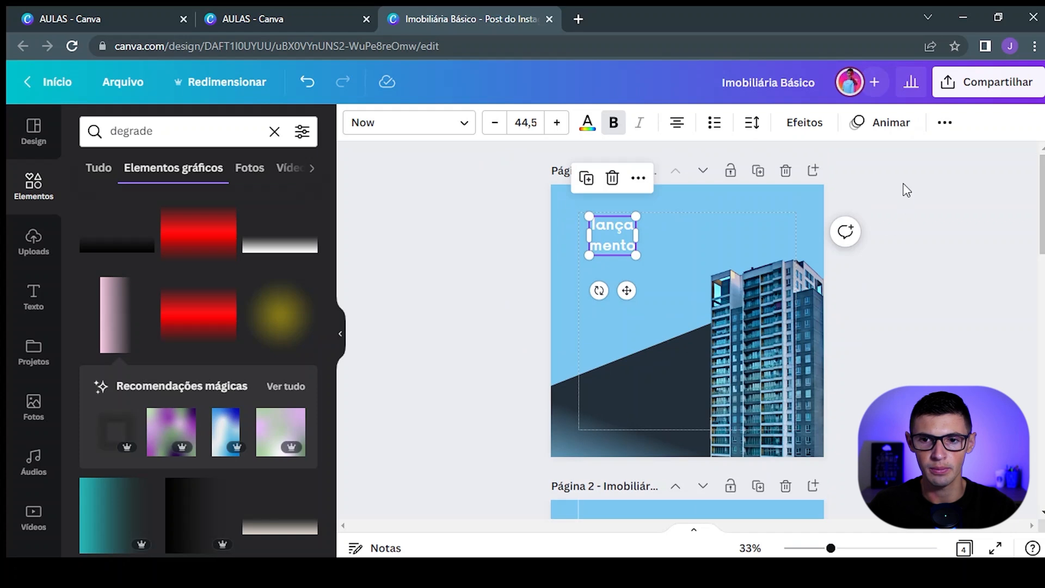
click(943, 124)
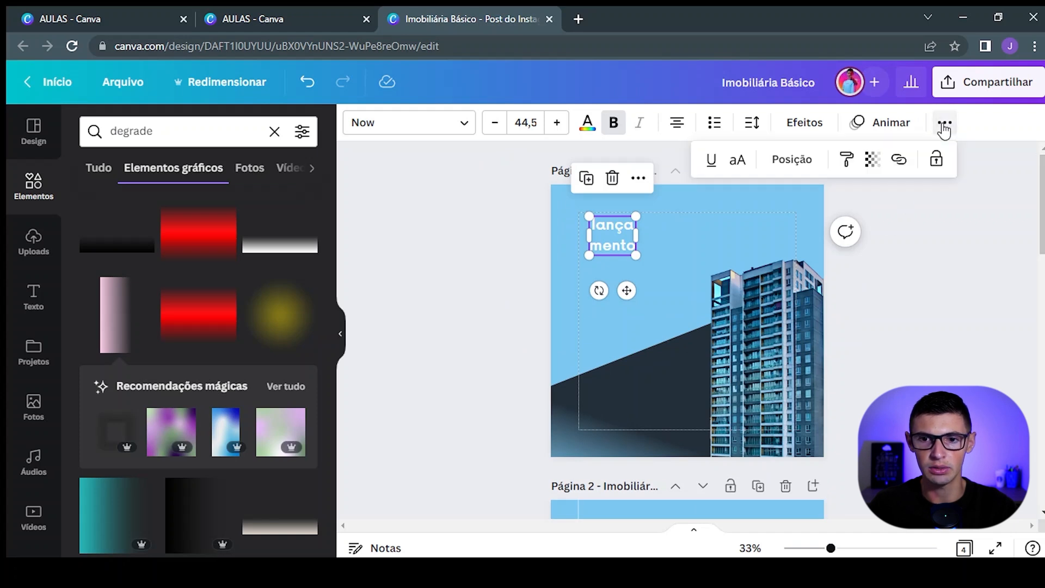
click(737, 163)
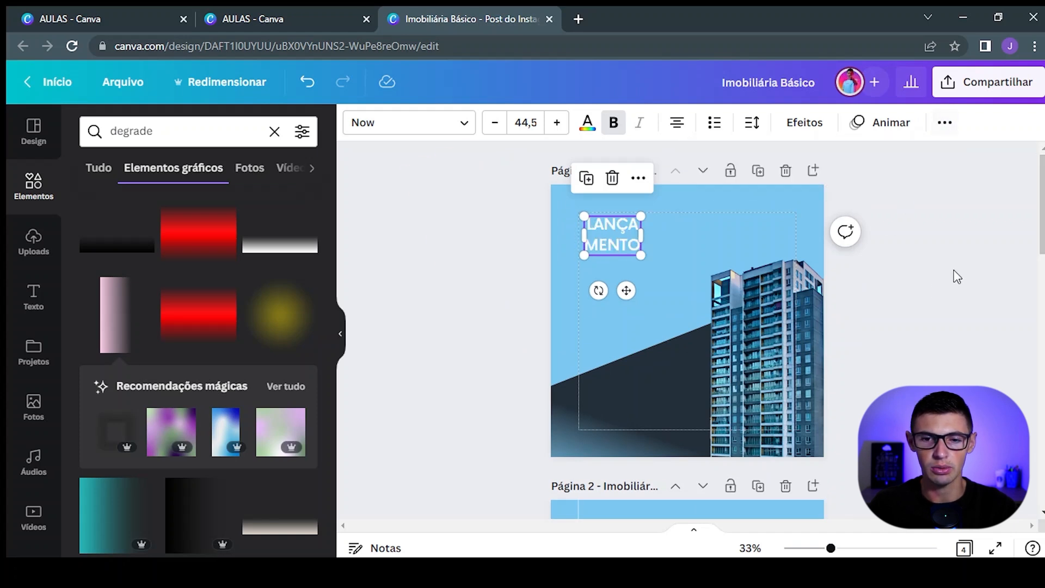
Step: Enlarge the LANÇA MENTO title on page 1 to size 54.5 and align it just inside the left margin guide
drag(625, 291, 627, 293)
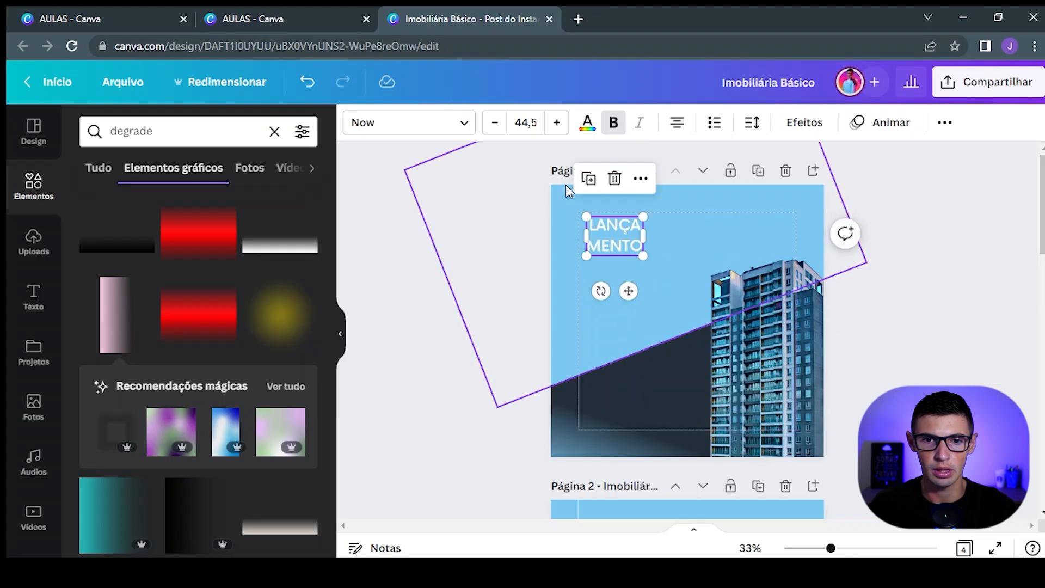
click(557, 124)
click(557, 124)
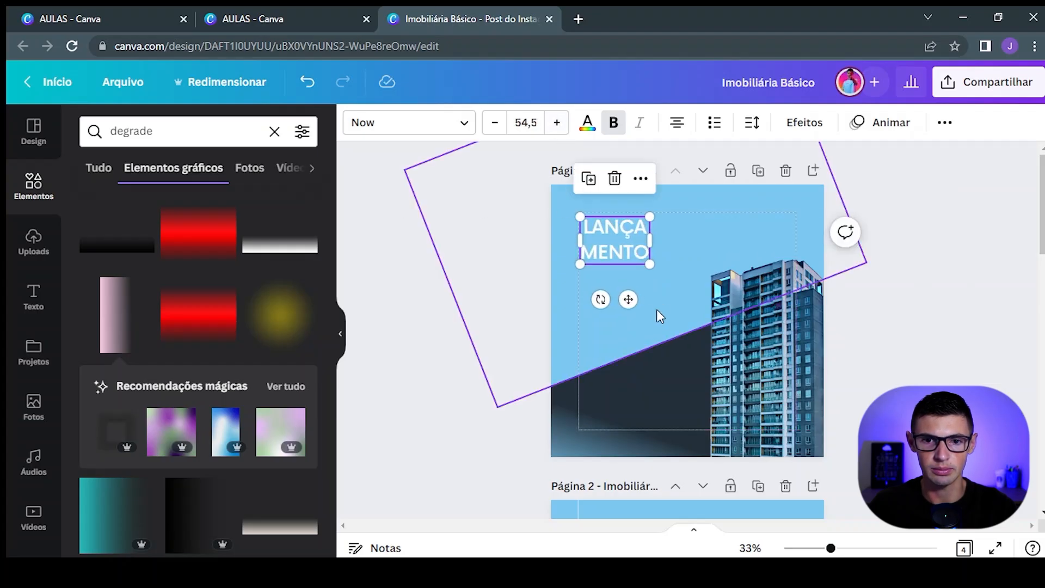
drag(630, 300, 633, 305)
Step: Compare the font and size of page 2's LANÇA MENTO title with page 1's title
drag(1041, 252, 1041, 278)
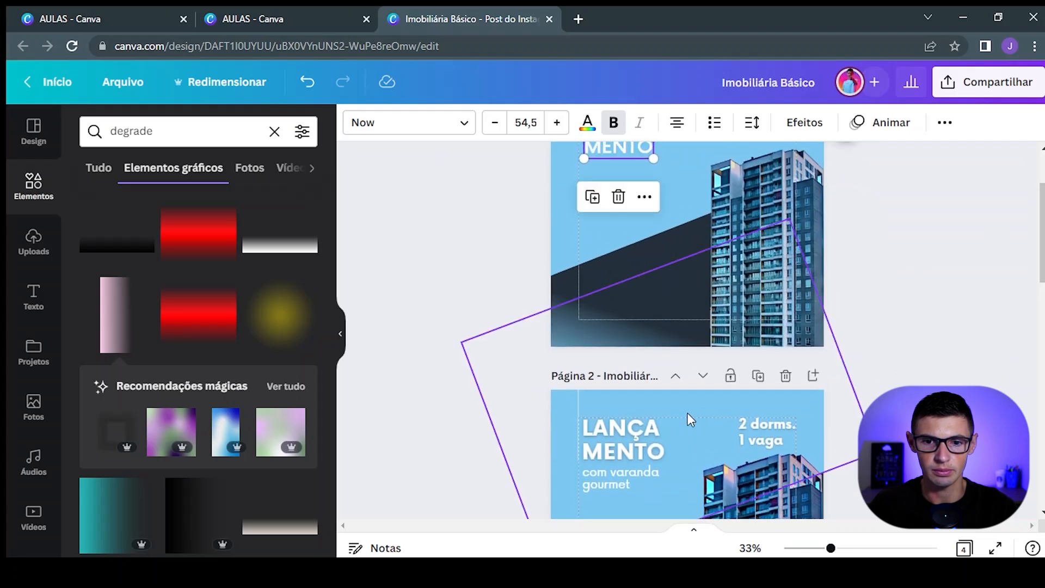
click(617, 443)
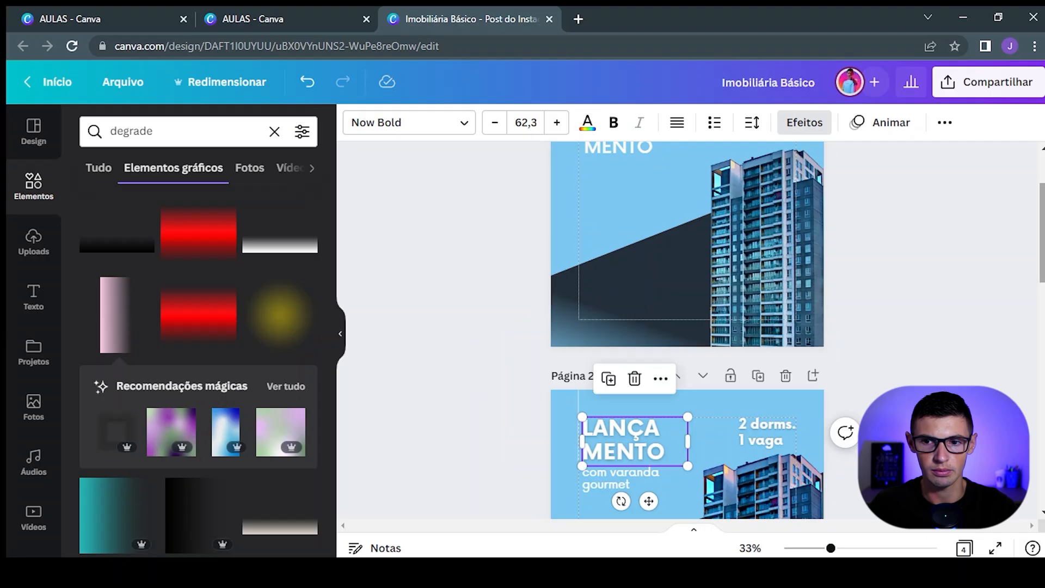
drag(1042, 242, 1042, 214)
click(618, 222)
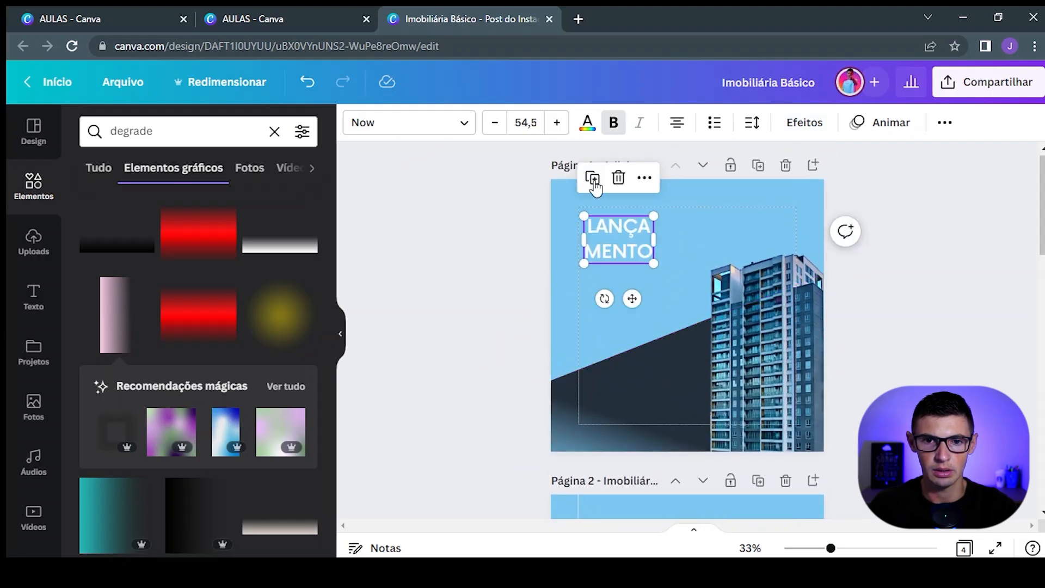
Step: Enlarge page 1's LANÇA MENTO title to size 55.5 and give it the Flutuante text effect with intensity 60
click(558, 124)
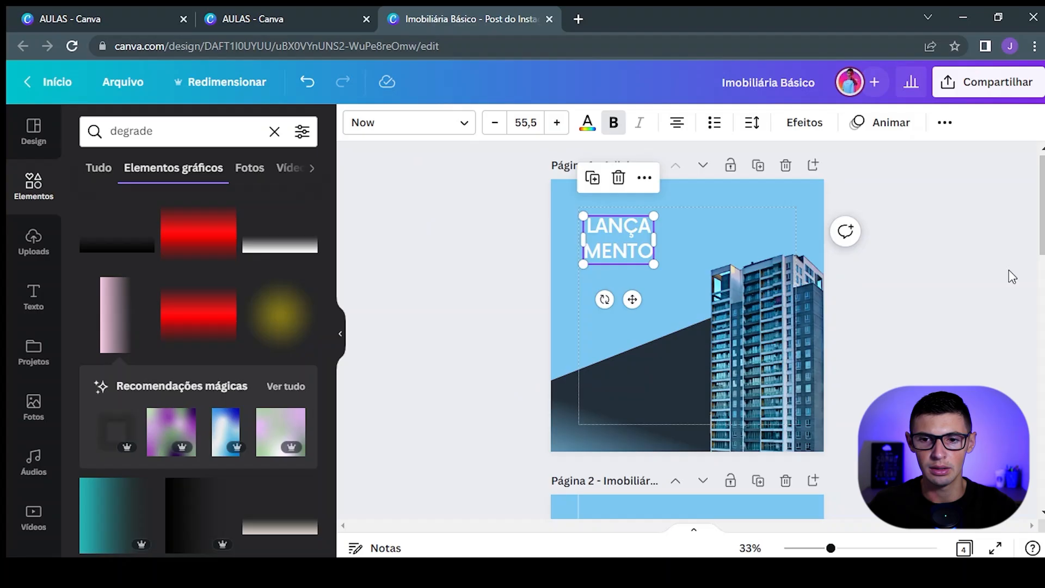
click(986, 251)
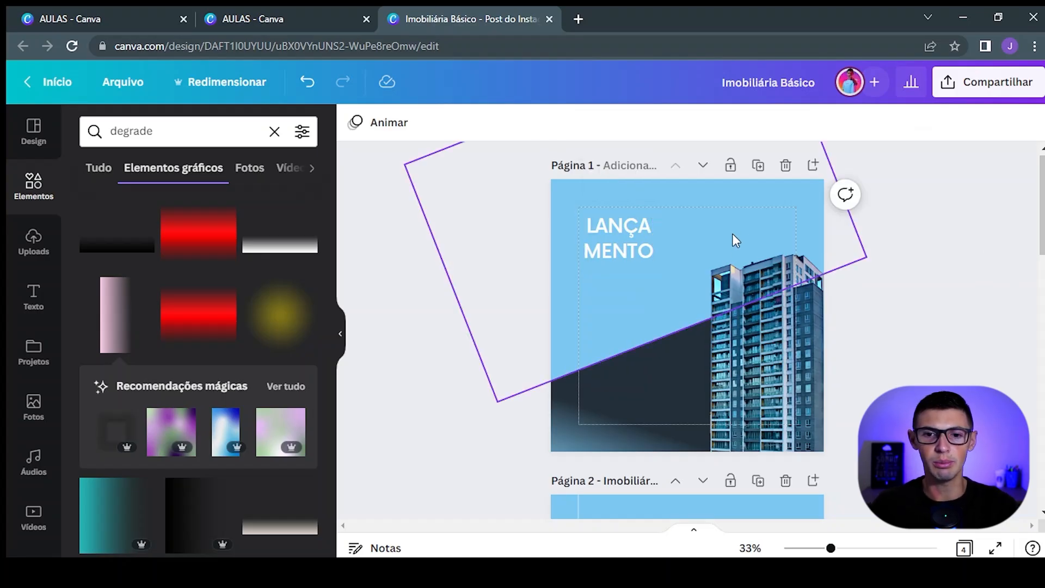
click(632, 249)
click(795, 137)
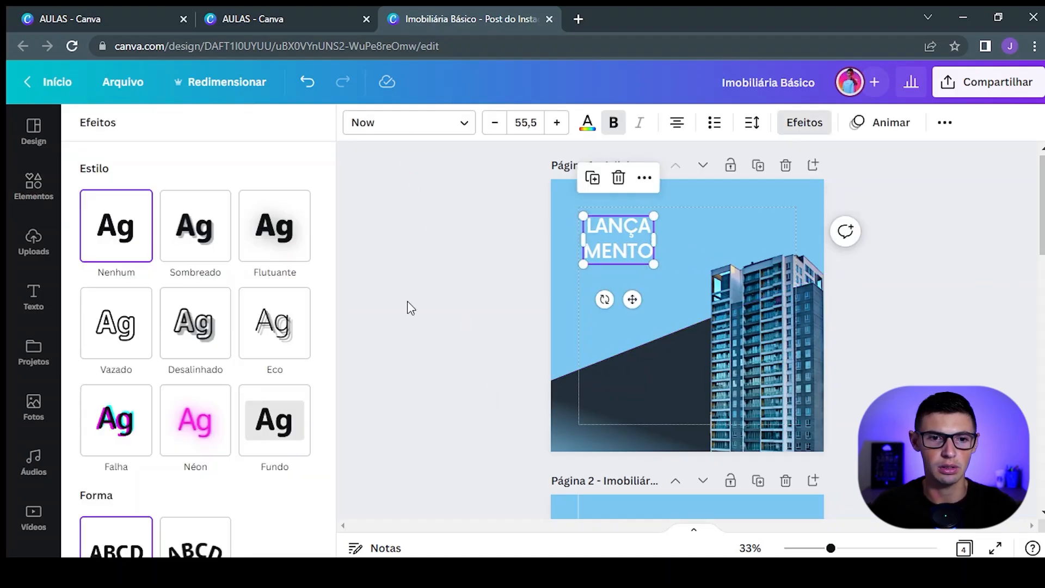
click(262, 238)
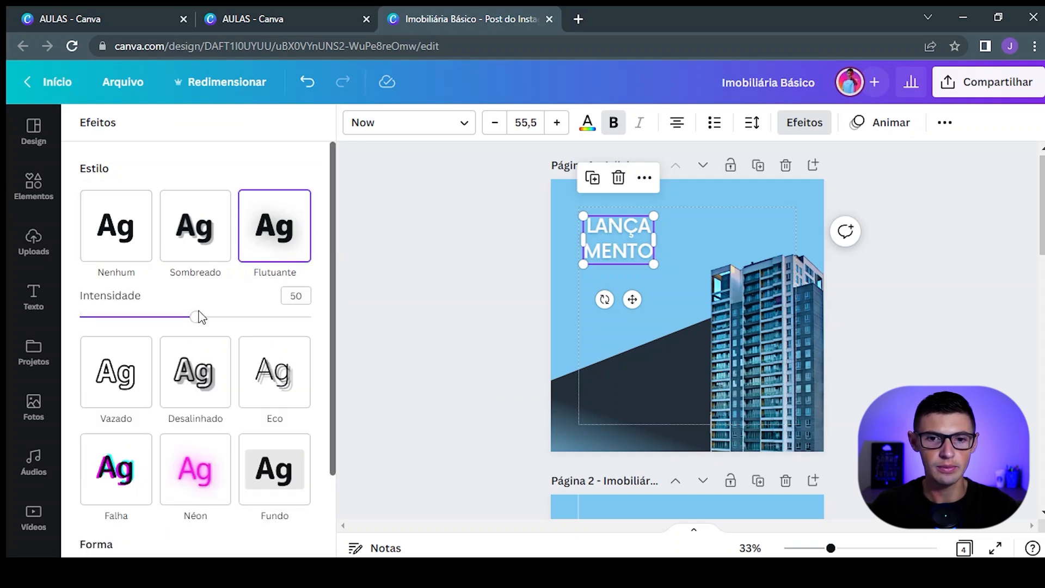
drag(196, 317, 221, 332)
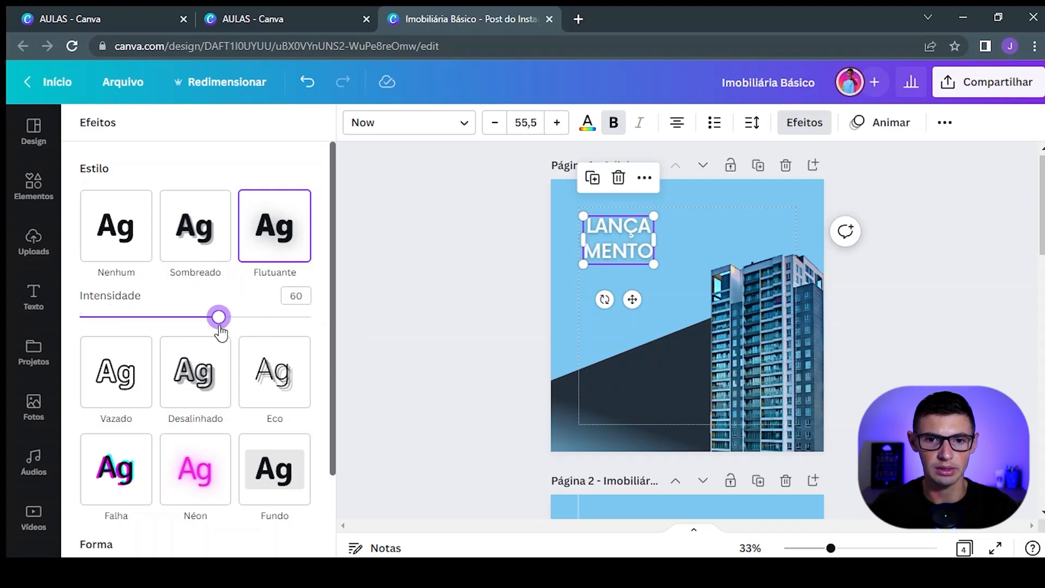
click(381, 322)
click(390, 321)
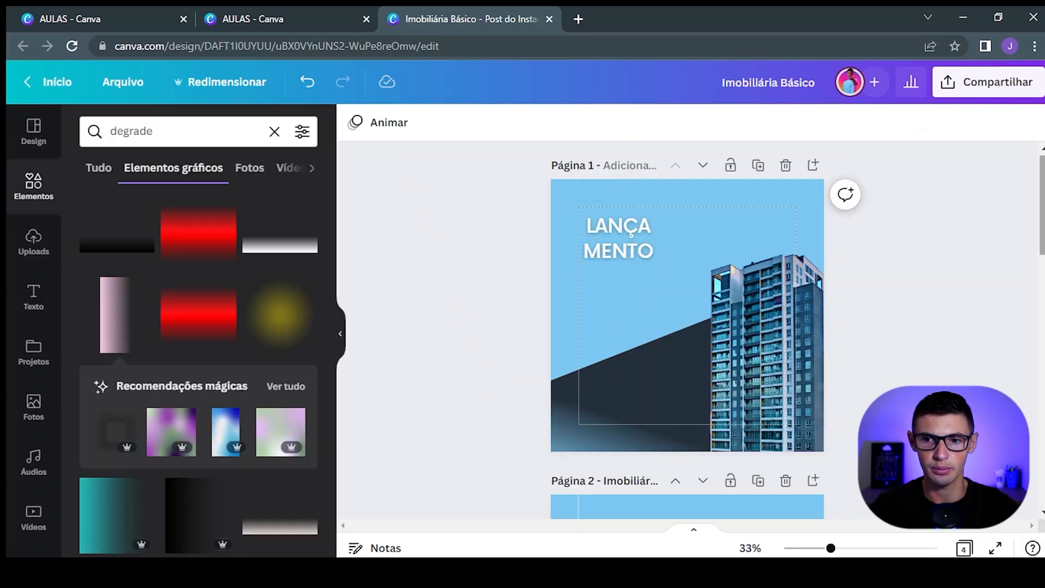
Step: Change page 1's title font to Now Bold to match page 2's title, and align it with the upper-left margin corner
scroll(689, 327, down, 3)
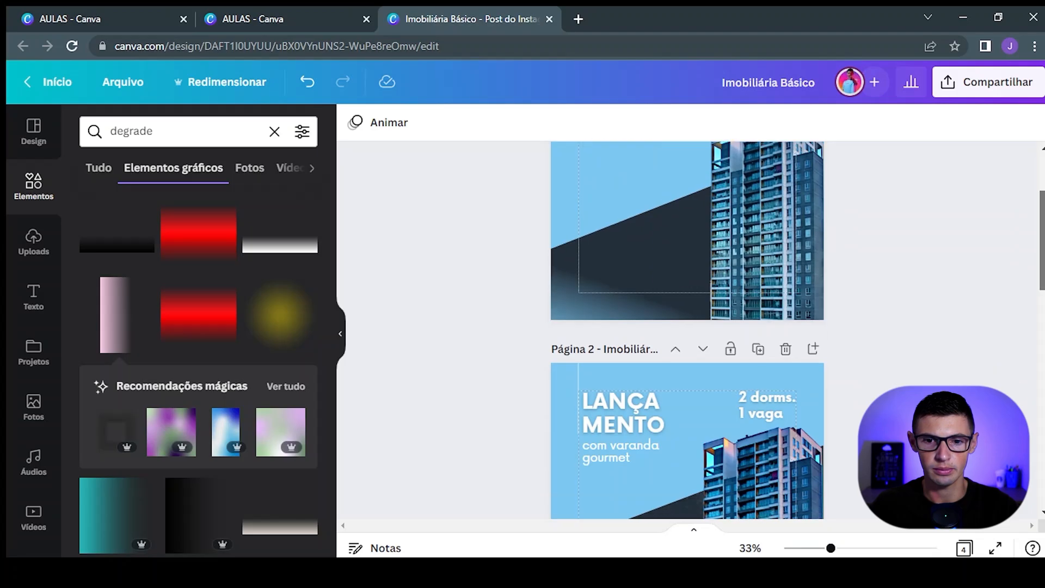
scroll(688, 326, up, 2)
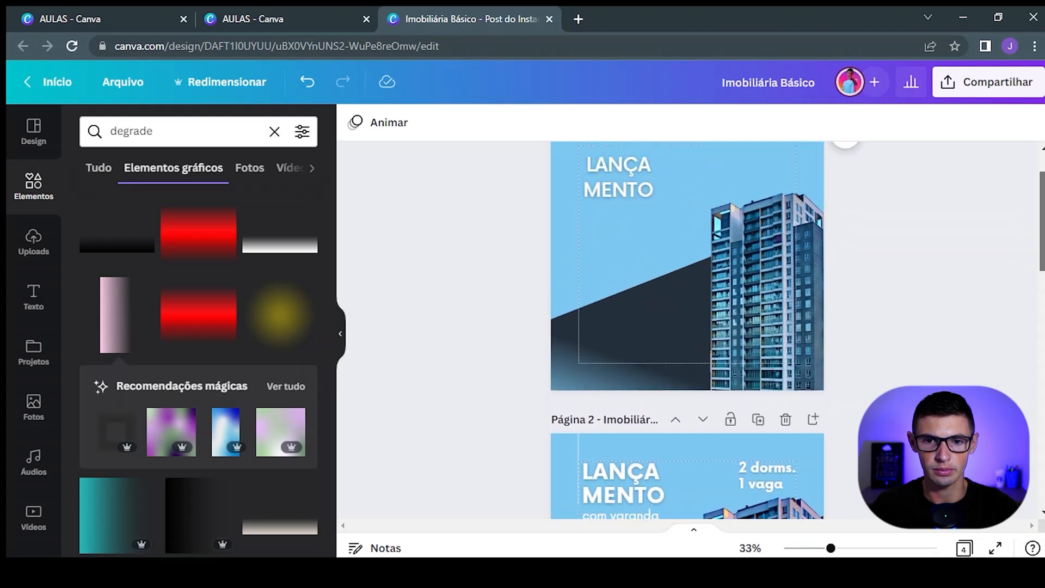
scroll(689, 326, down, 1)
click(629, 433)
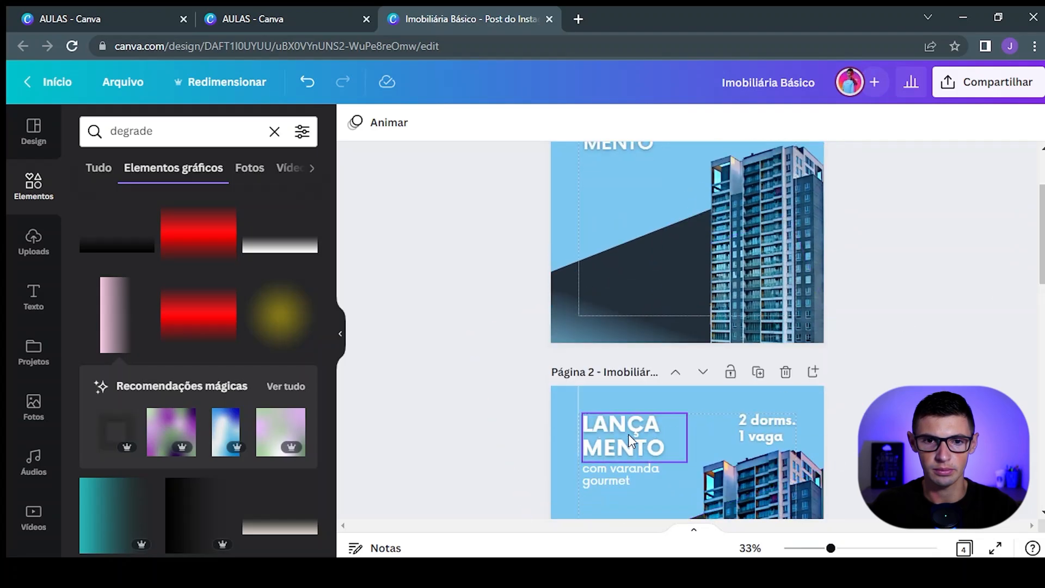
scroll(688, 326, up, 2)
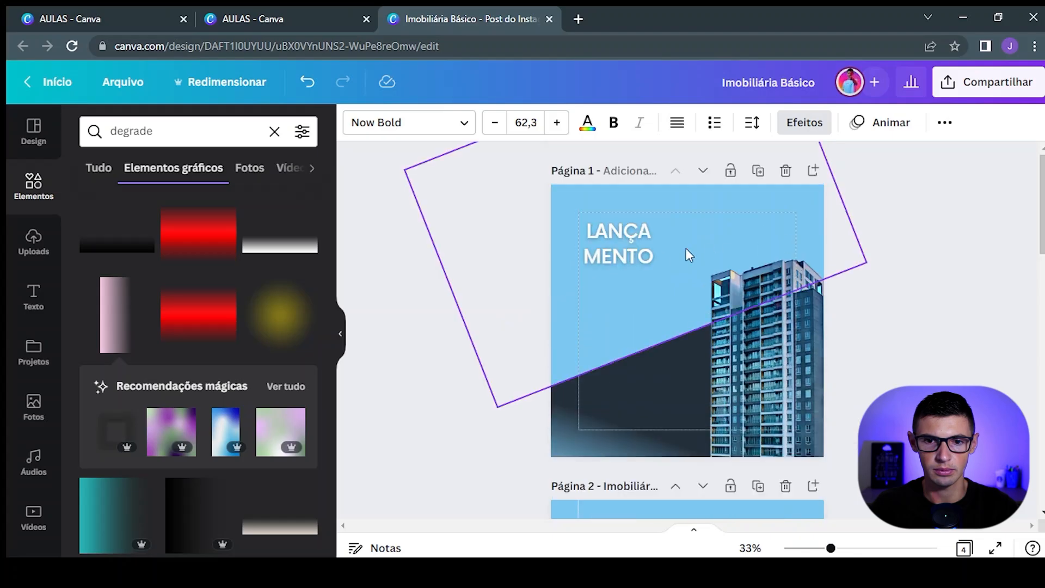
click(615, 253)
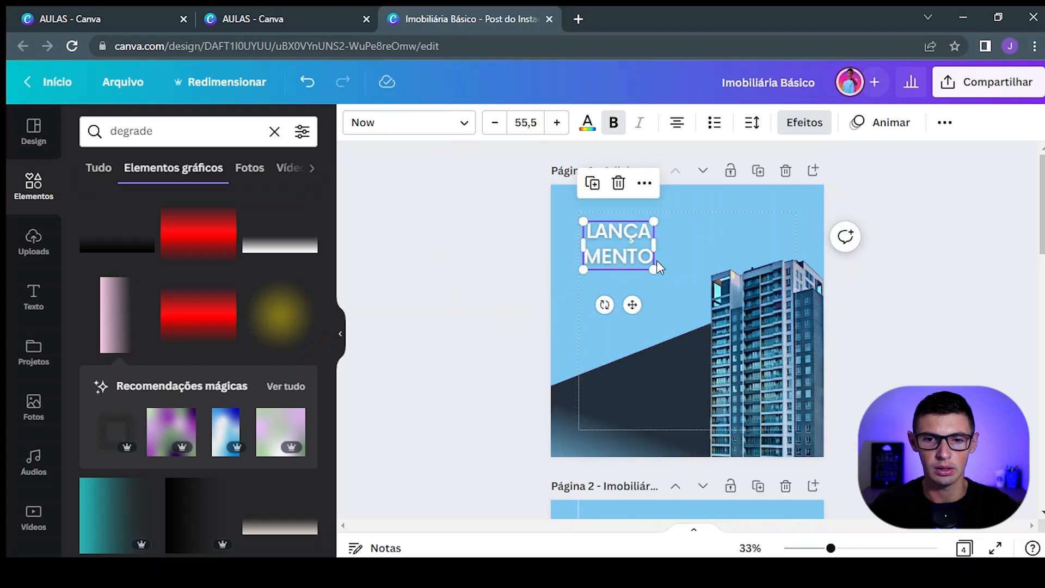
click(944, 309)
click(628, 253)
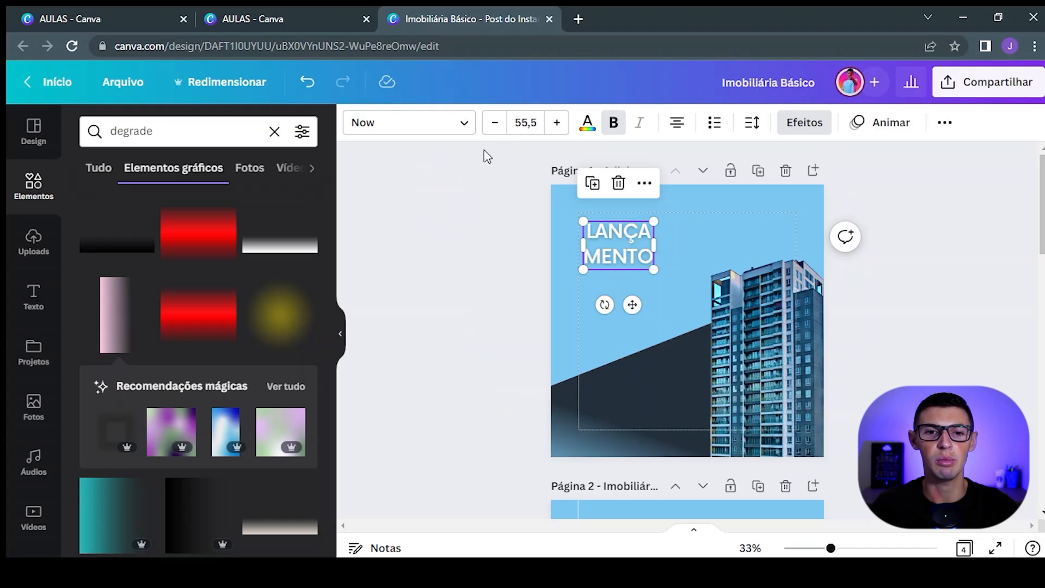
click(448, 124)
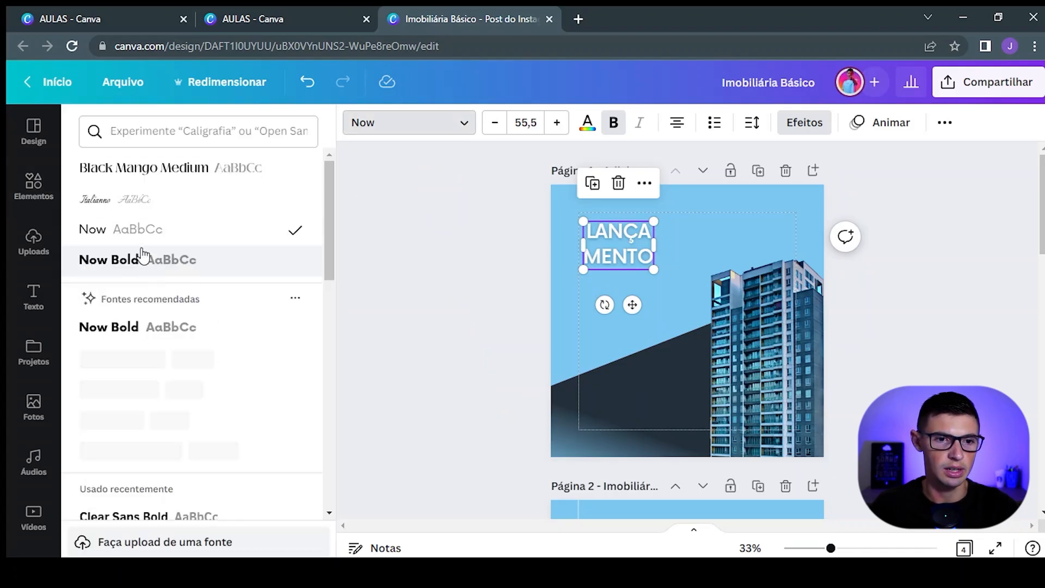
click(127, 261)
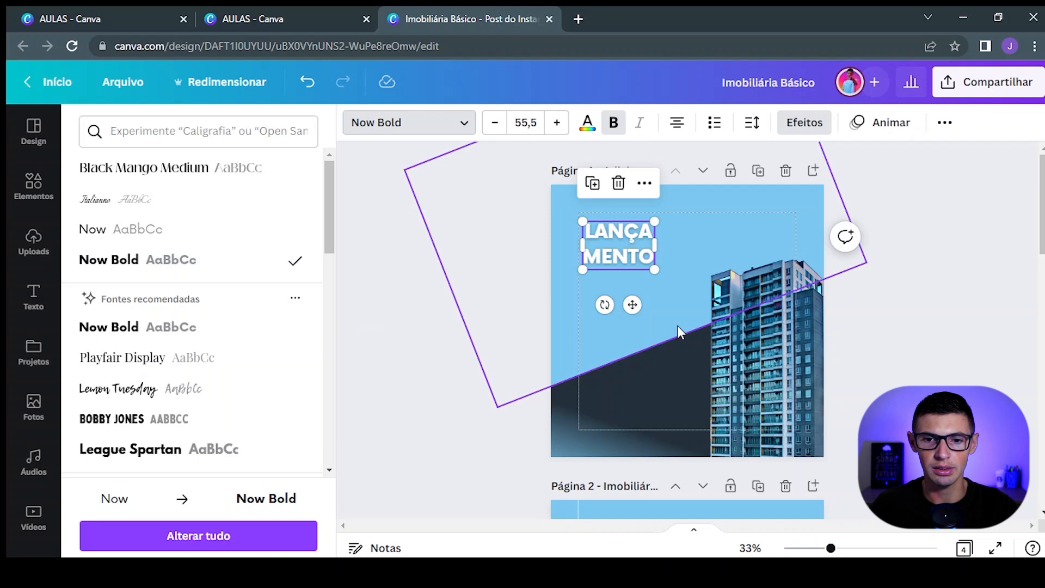
drag(631, 305, 627, 294)
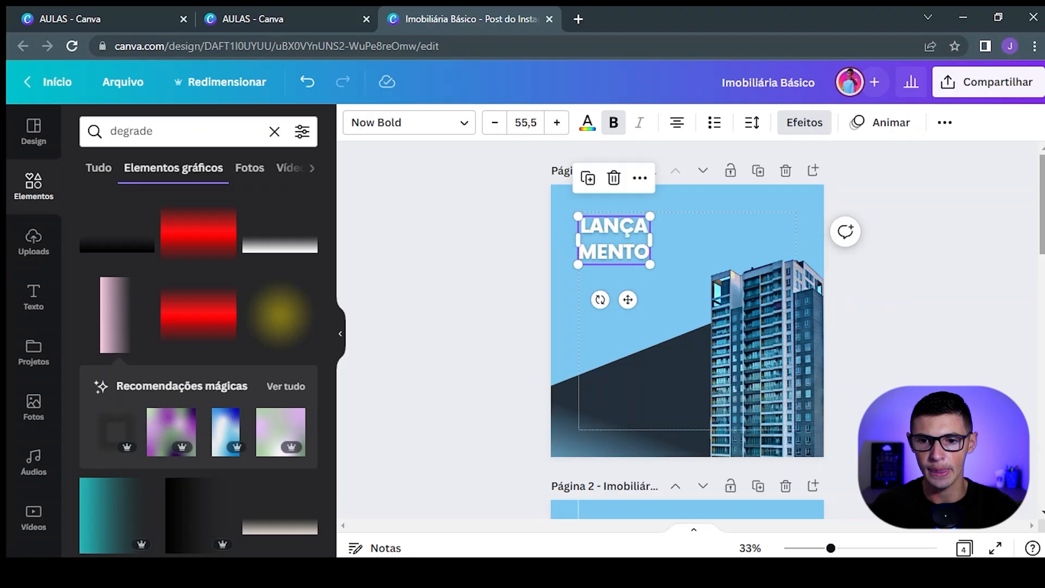
Step: Add a text box to page 1 reading "2 dorm." and "1 vaga" on two lines, following page 2's text
scroll(781, 289, down, 5)
click(753, 292)
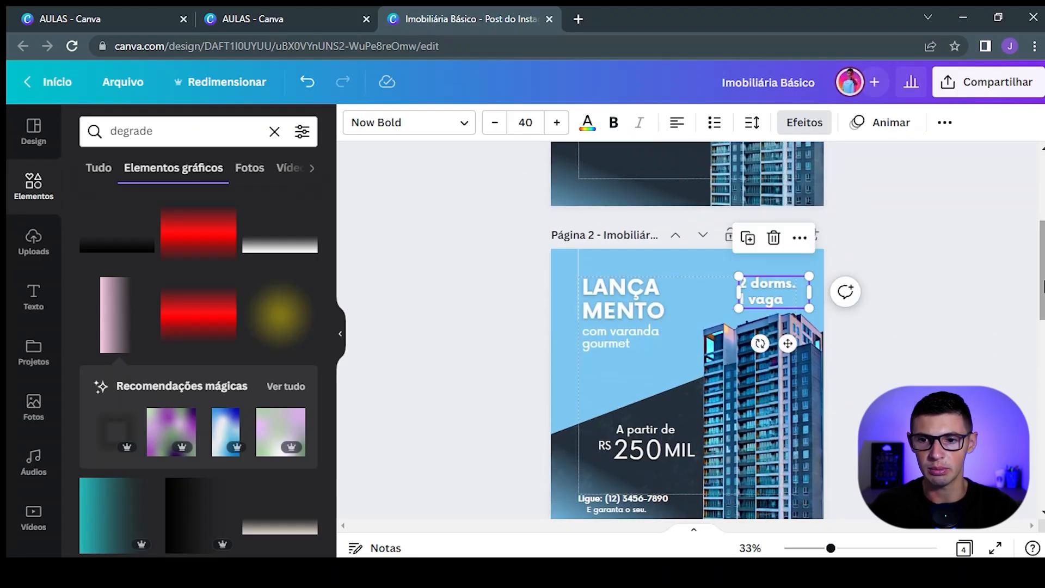
scroll(1043, 287, up, 5)
scroll(926, 250, down, 1)
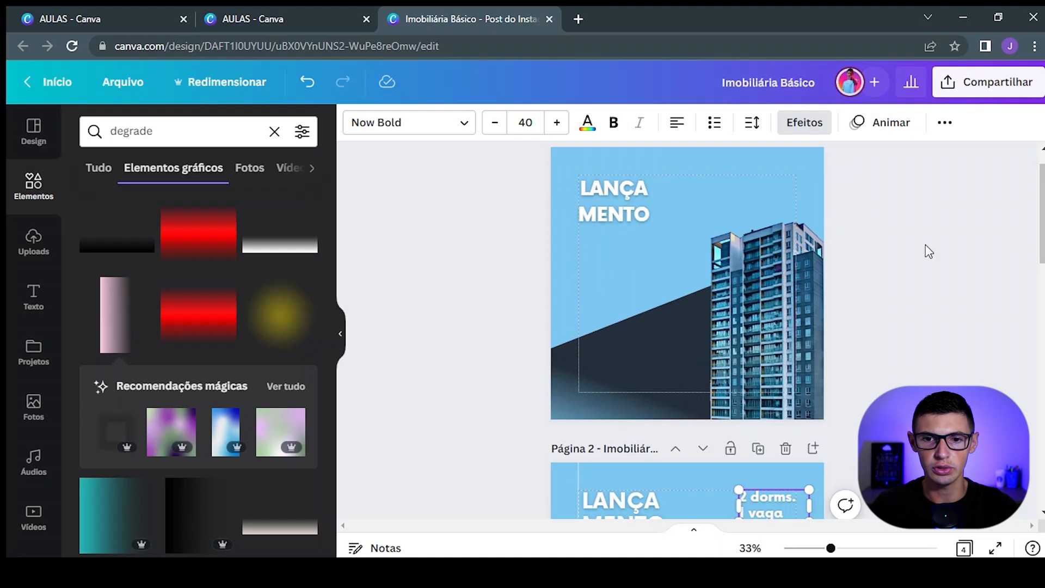
click(888, 242)
text(to do seu parágrafo)
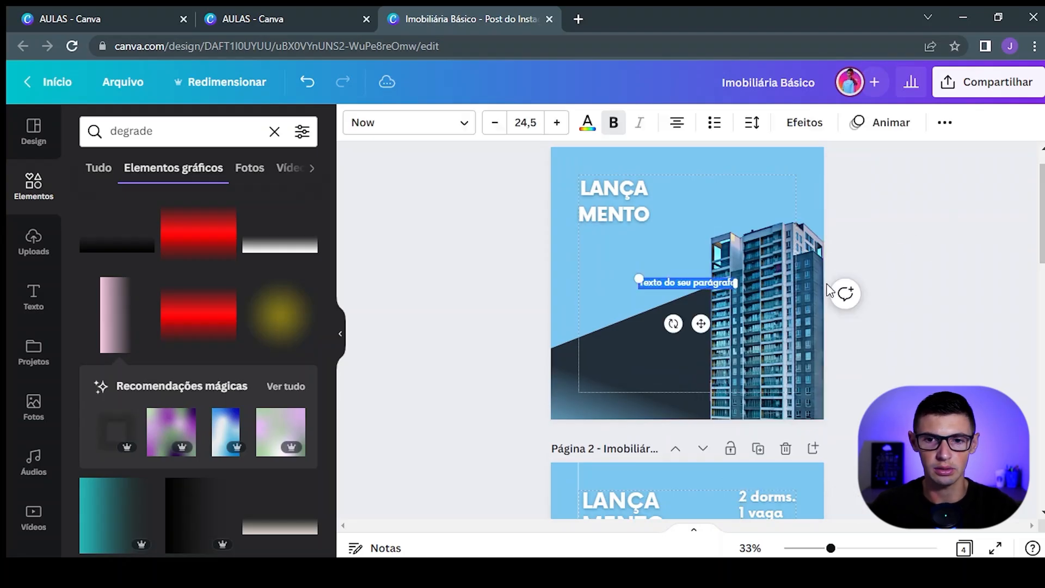
text(2 do)
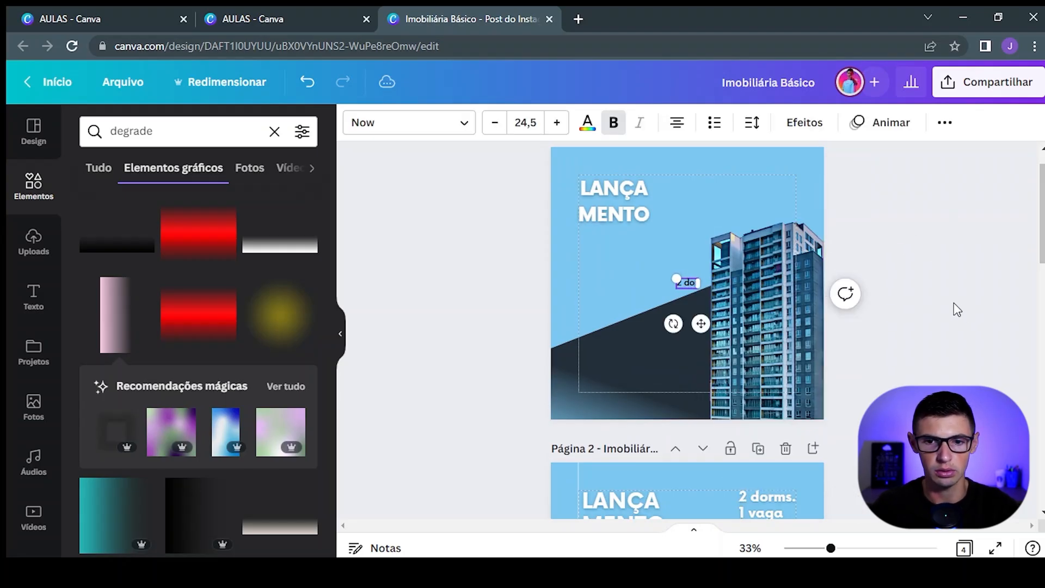
text(rm.)
key(Return)
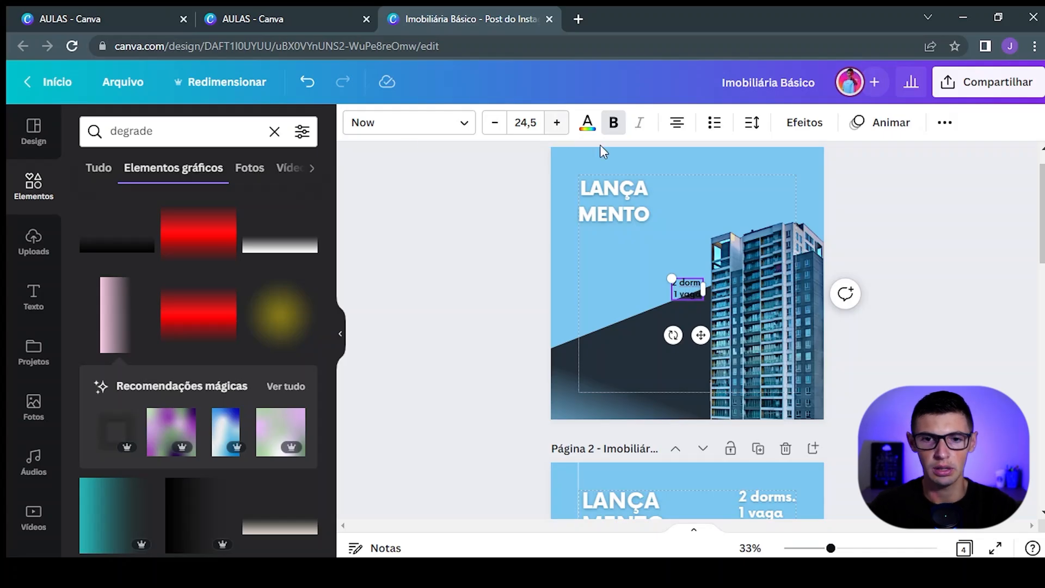
Step: Color the "2 dorm. 1 vaga" text white and move it to page 1's upper-right margin corner
click(588, 130)
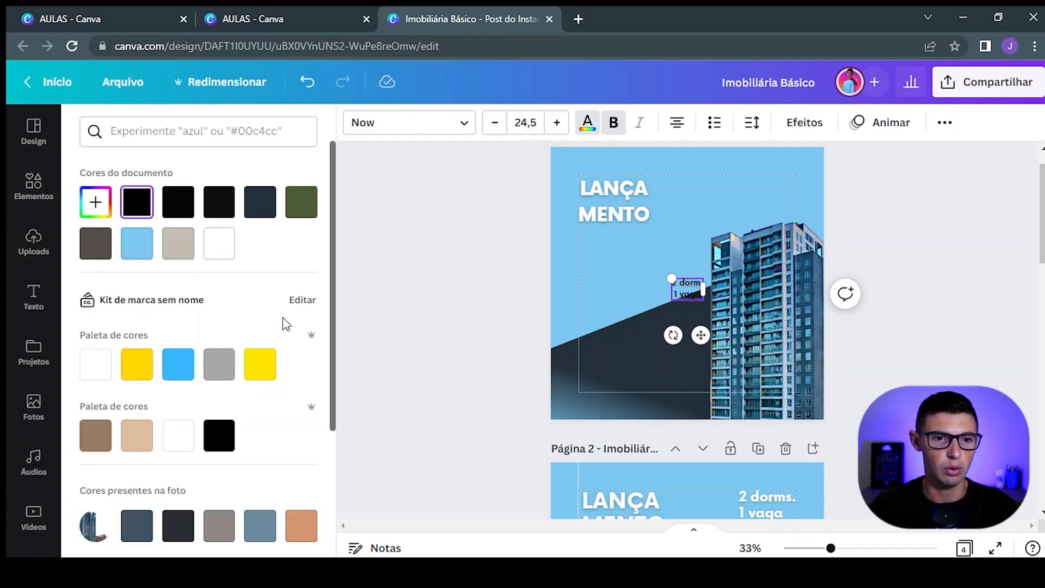
click(233, 245)
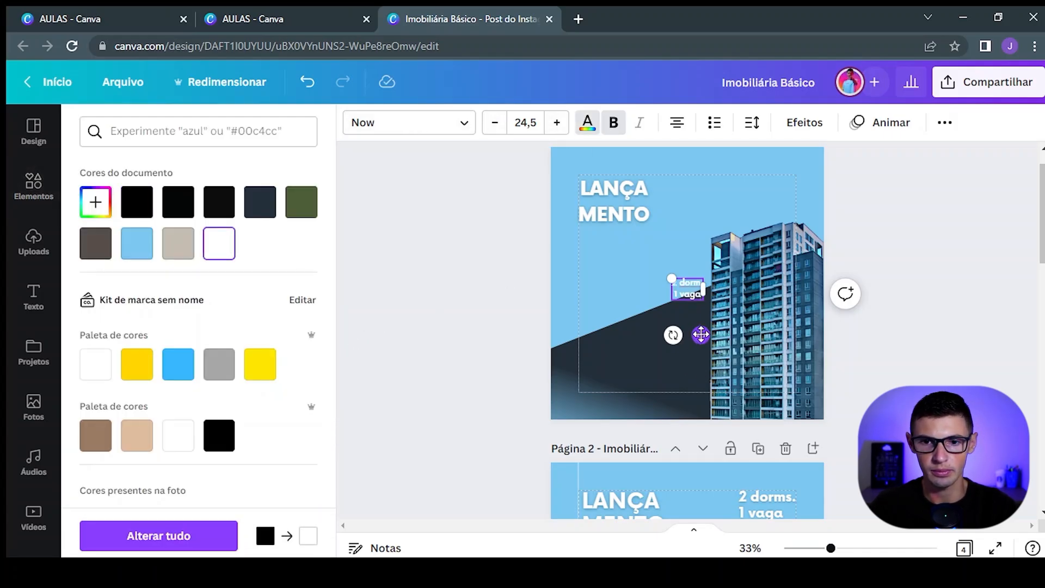
drag(701, 334, 789, 230)
Step: Increase the "2 dorm. 1 vaga" text size to 27.5 and set both of its lines to the Now Bold font
click(557, 123)
click(557, 123)
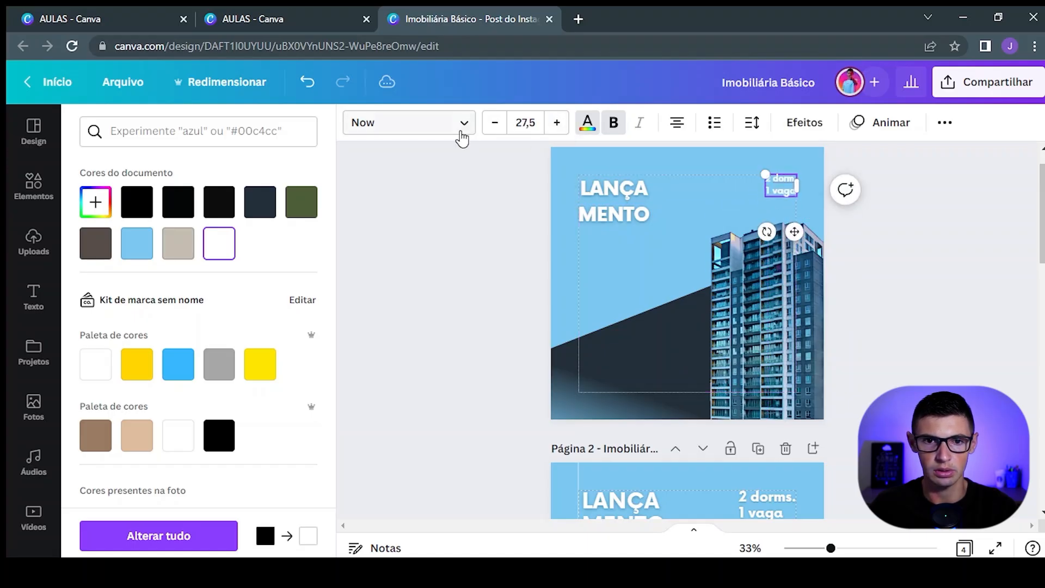
click(443, 133)
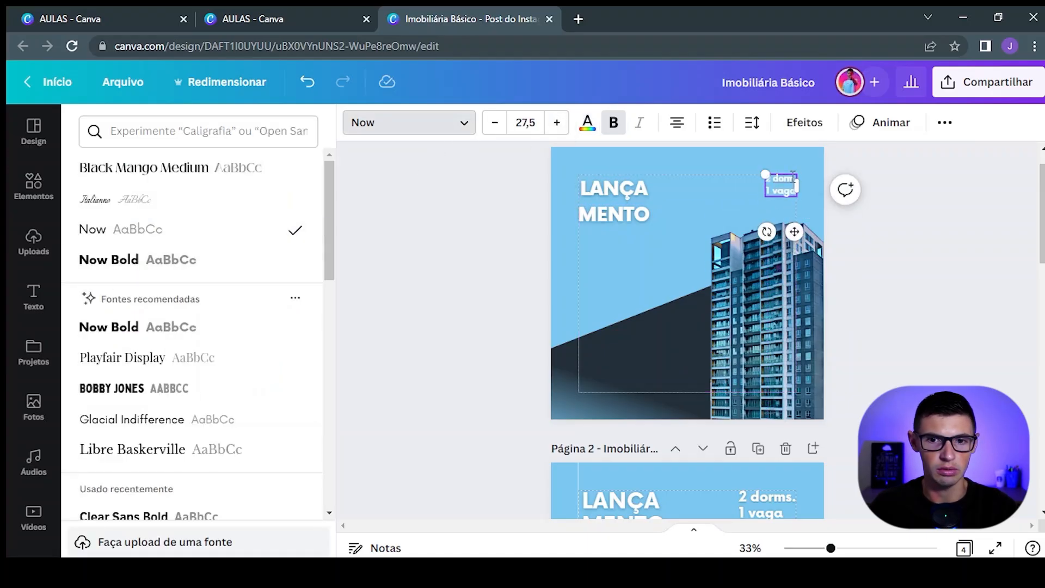
click(150, 261)
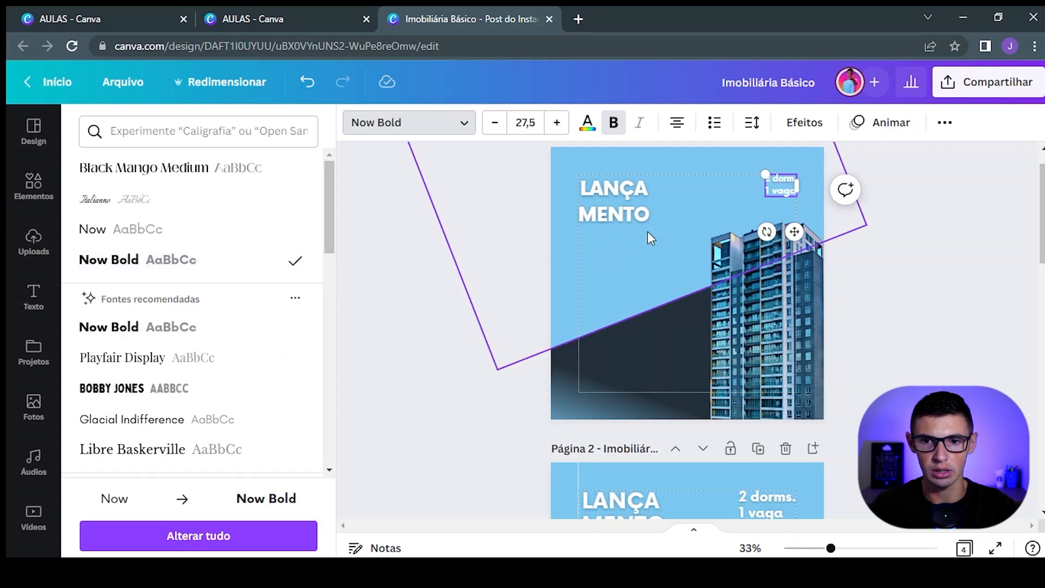
click(980, 239)
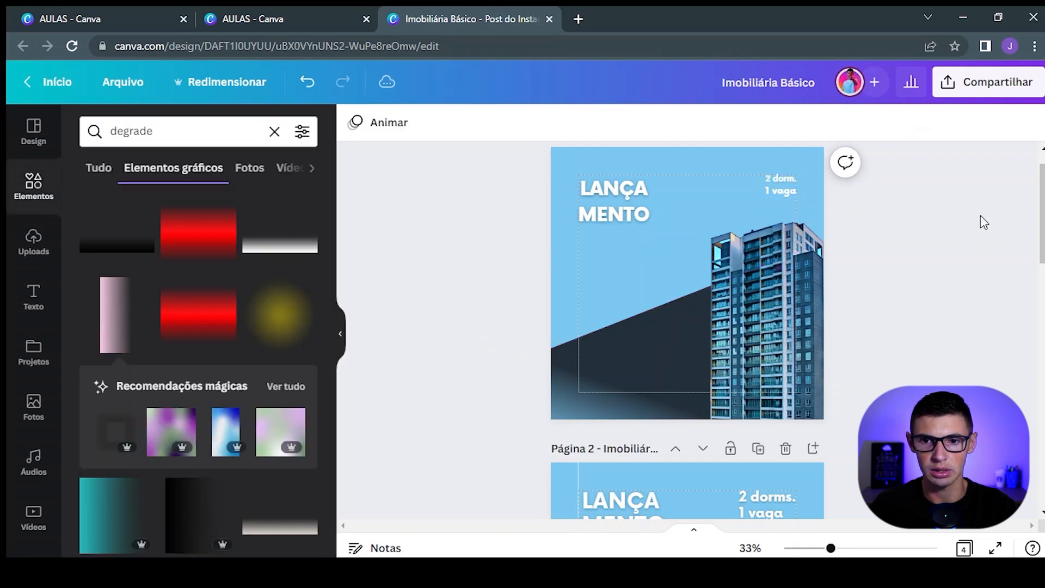
click(773, 182)
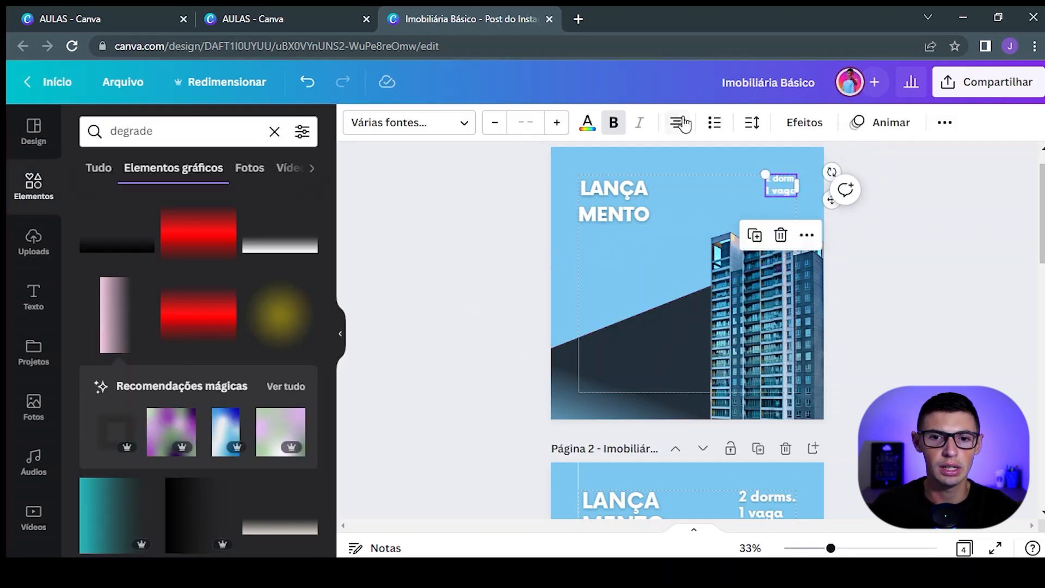
click(423, 133)
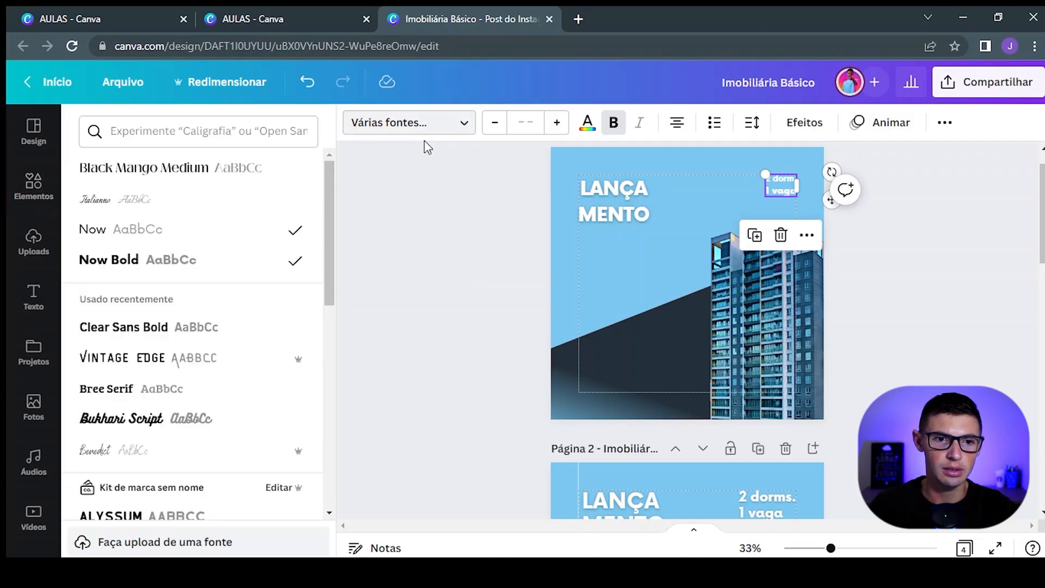
click(179, 265)
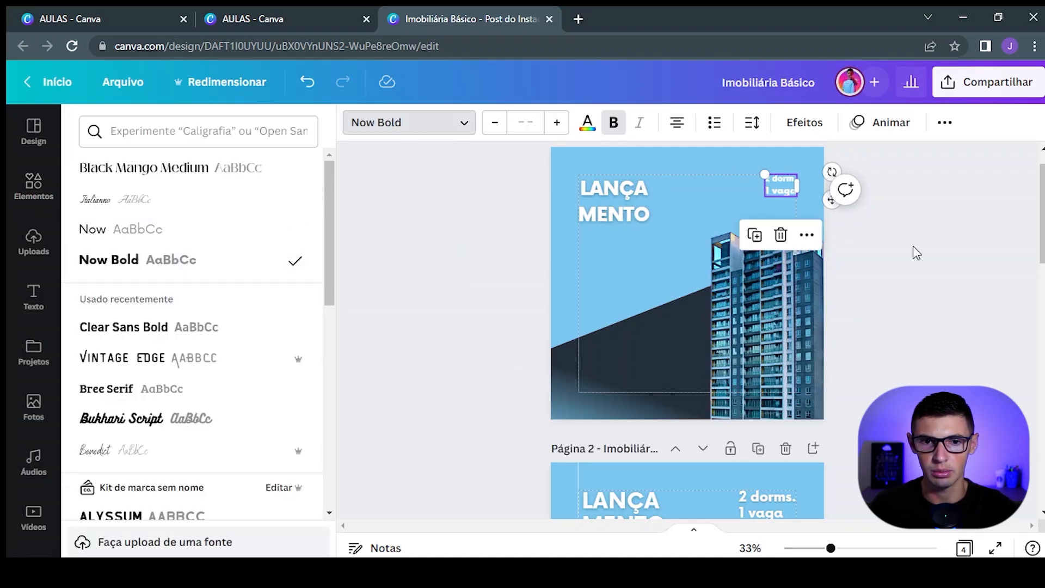
Step: Set both lines of the "2 dorm. 1 vaga" text to a uniform size of 29
click(526, 123)
click(526, 315)
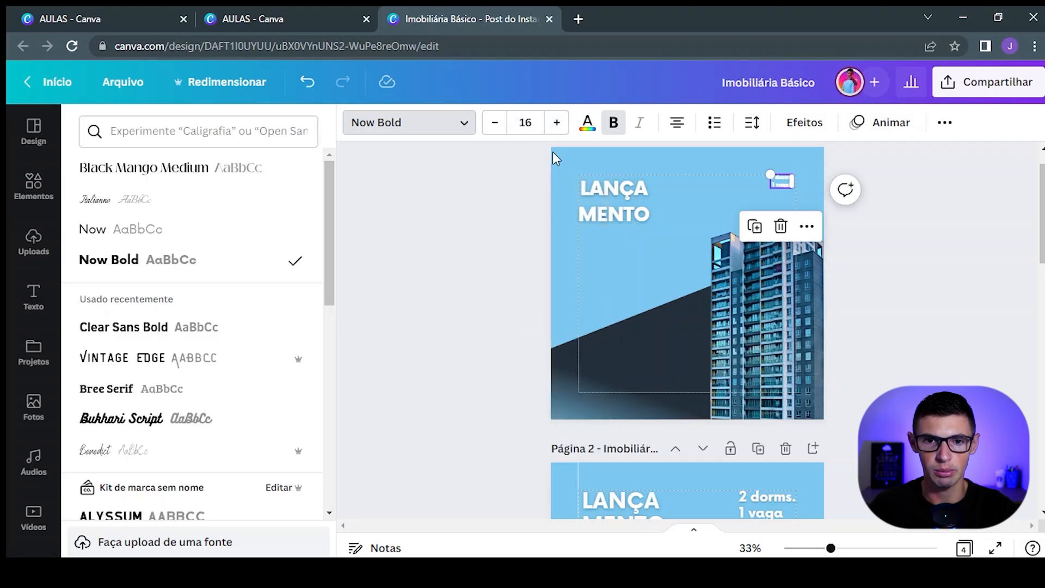
click(558, 123)
click(557, 122)
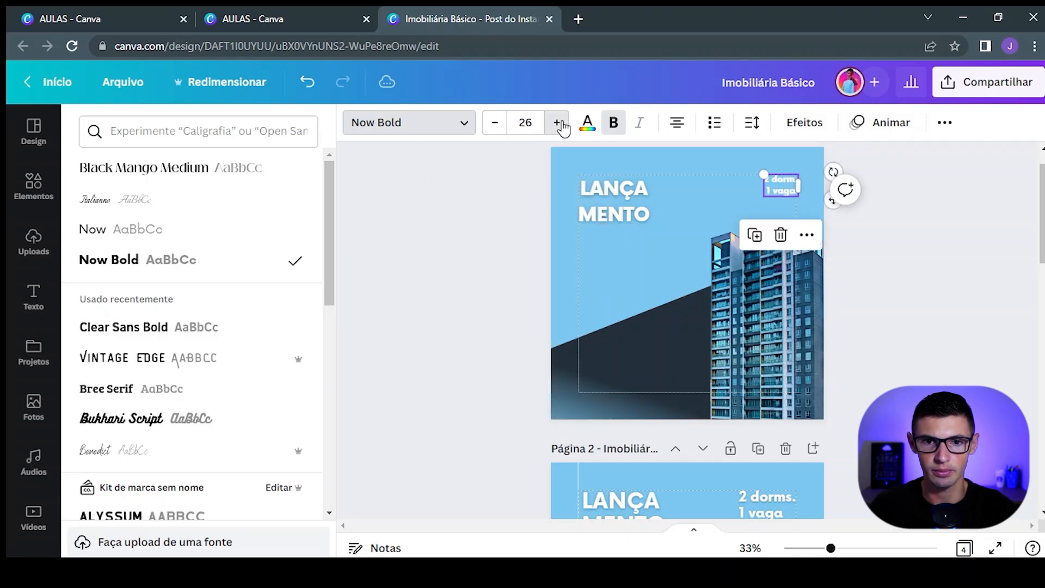
click(557, 122)
click(558, 123)
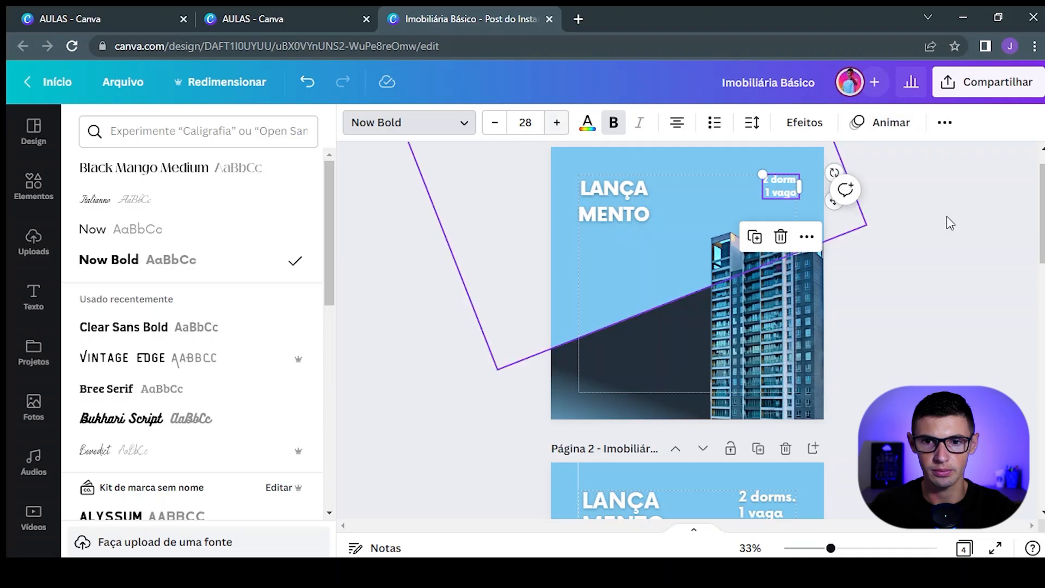
click(560, 123)
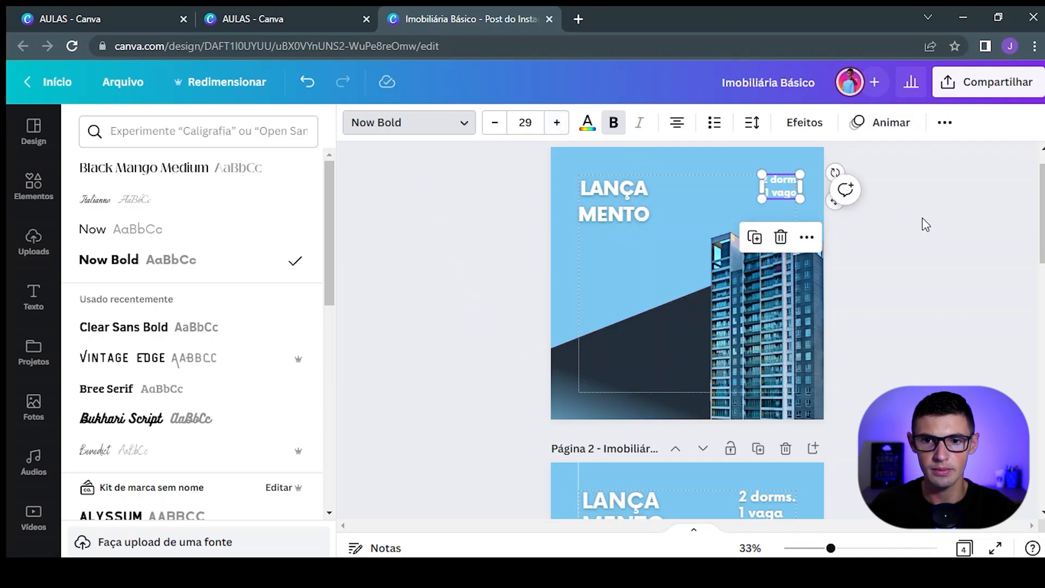
click(927, 225)
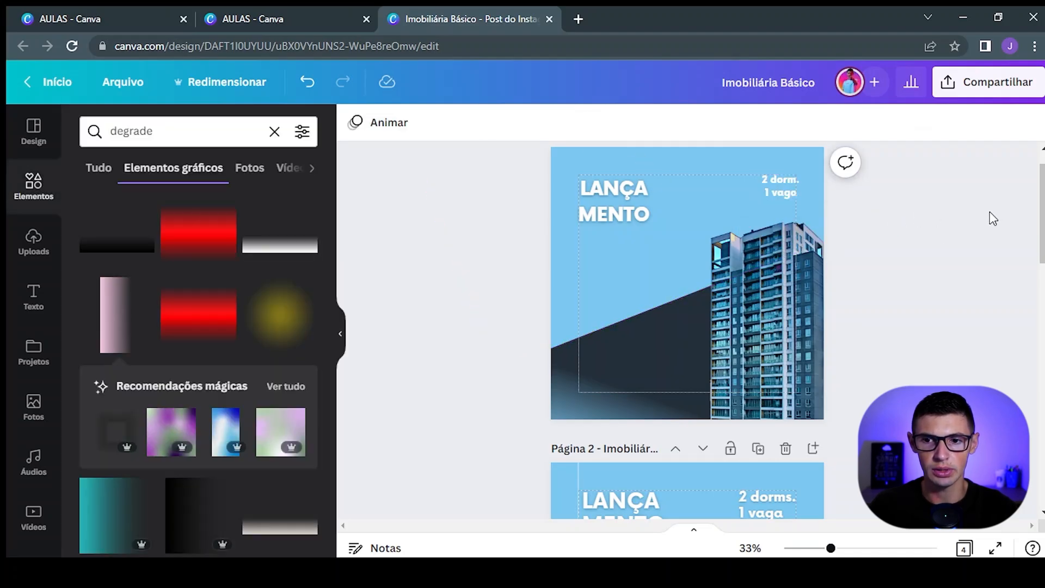
scroll(687, 327, down, 4)
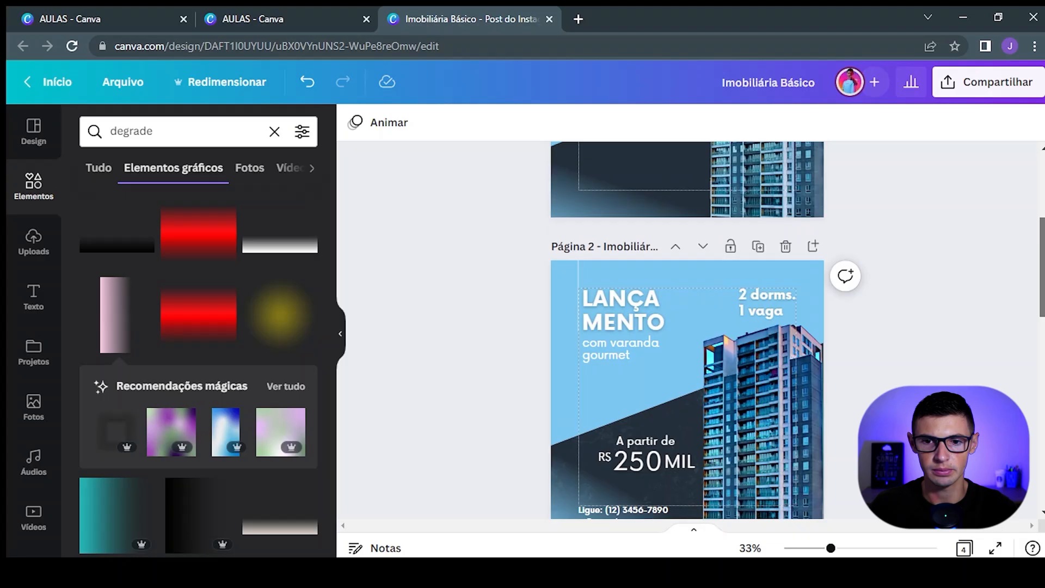
Step: Enlarge page 1's "2 dorm. 1 vaga" text to size 34 and shift it back inside the margin guides
drag(1042, 276, 1030, 176)
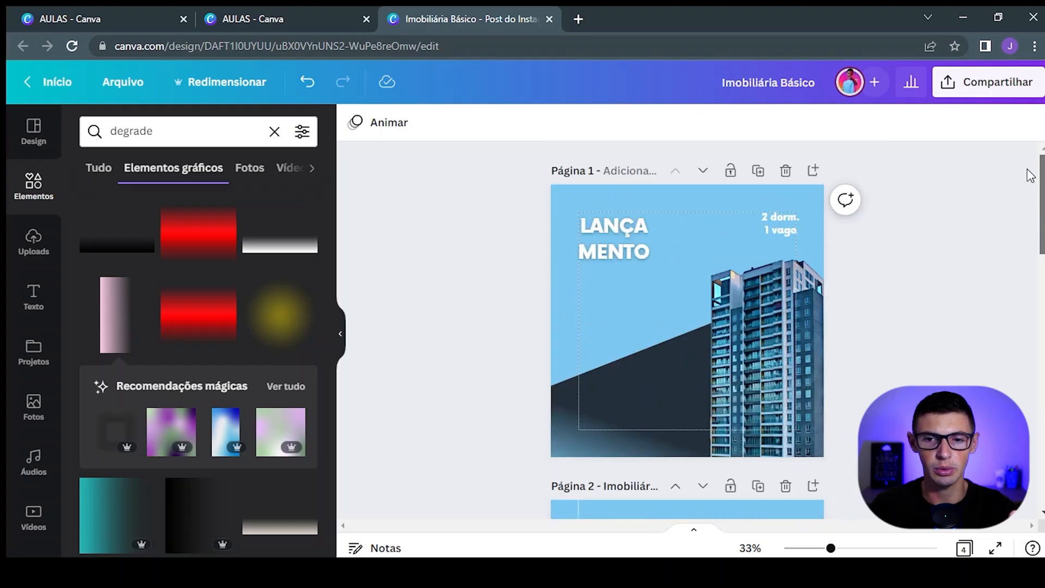
click(773, 221)
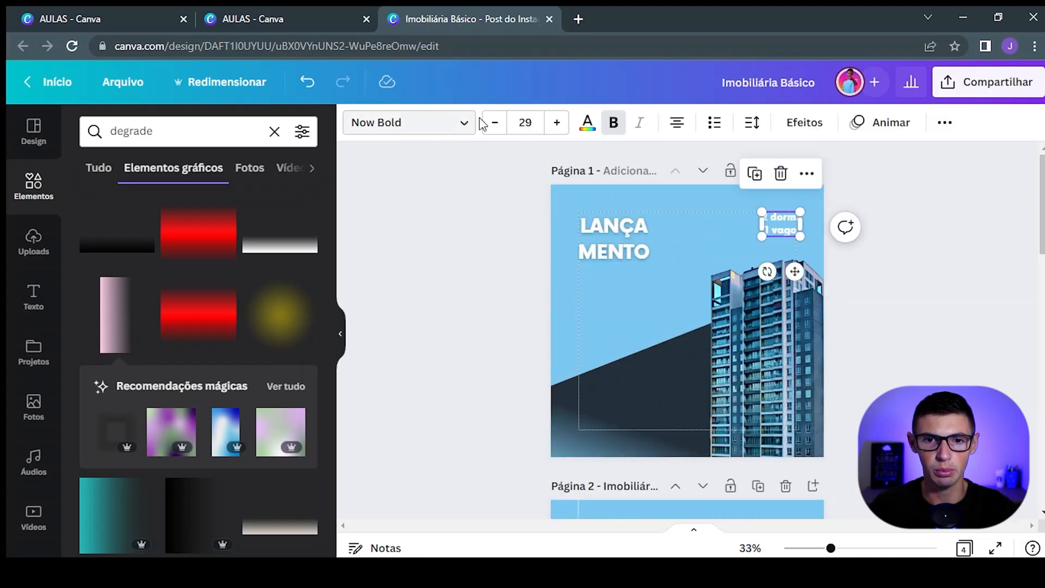
click(556, 124)
click(557, 124)
click(557, 124)
click(557, 124)
click(557, 124)
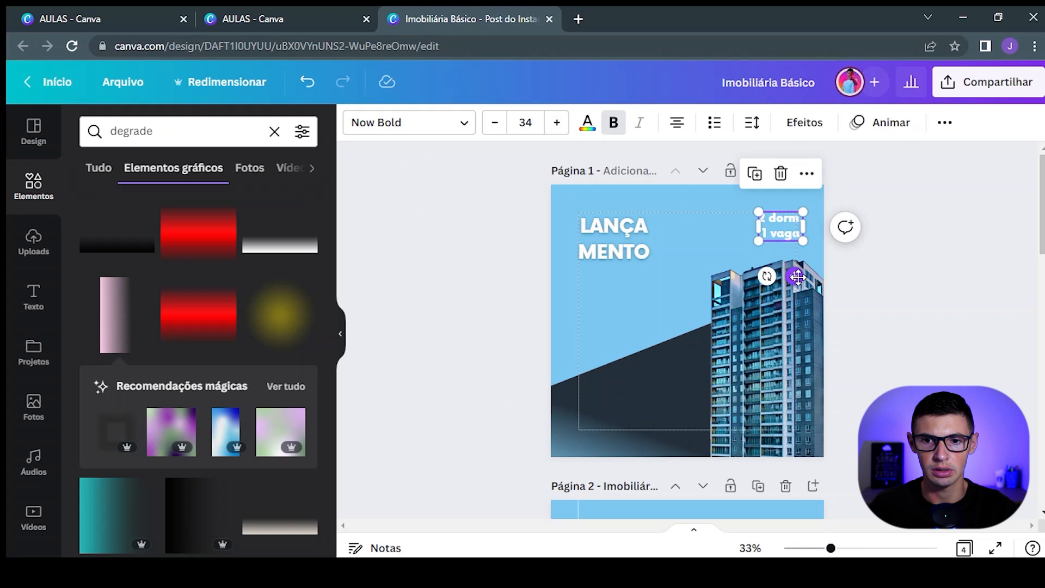
drag(798, 277, 793, 277)
click(926, 257)
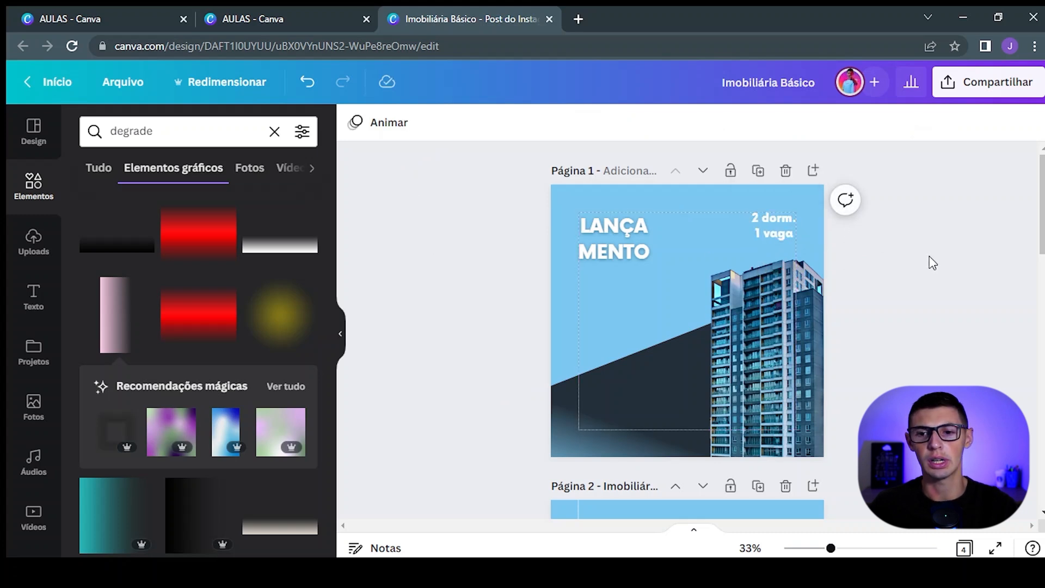
Step: Add the text "com varanda gourmet" on two lines to page 1, left-aligned directly under the LANÇAMENTO title, following page 2
drag(1040, 220, 1040, 285)
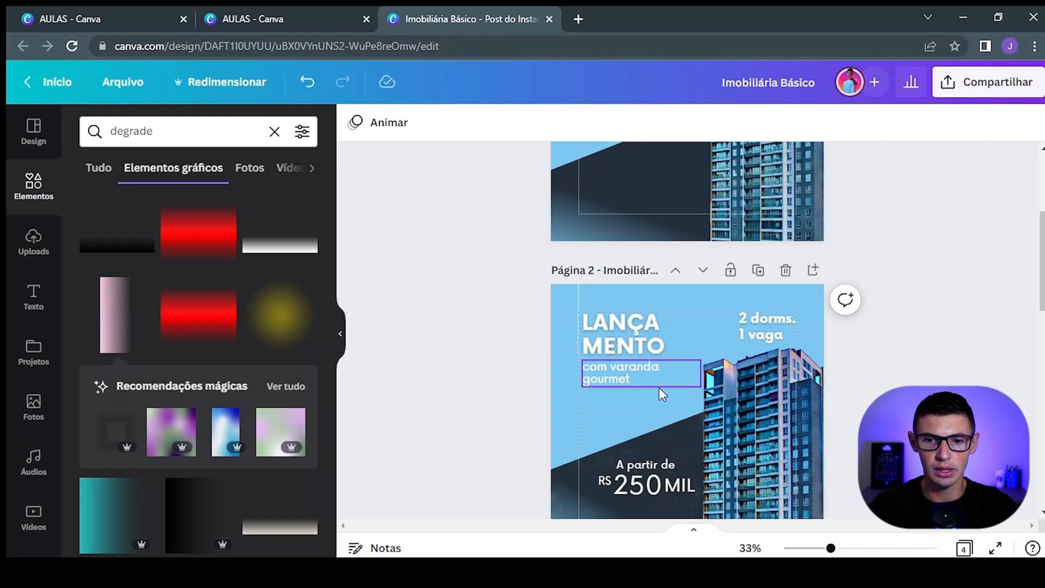
click(611, 376)
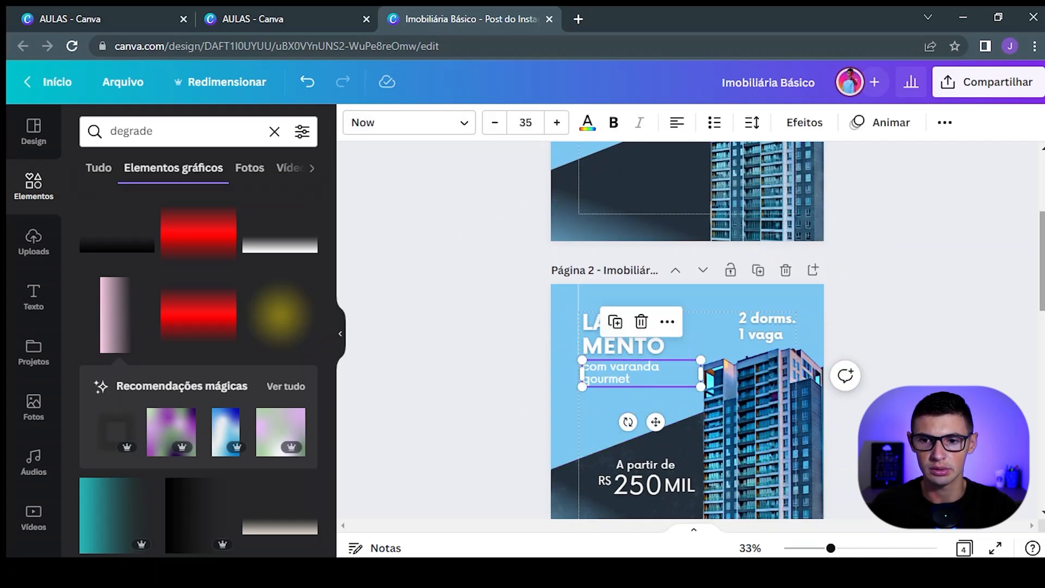
scroll(687, 327, up, 4)
click(687, 315)
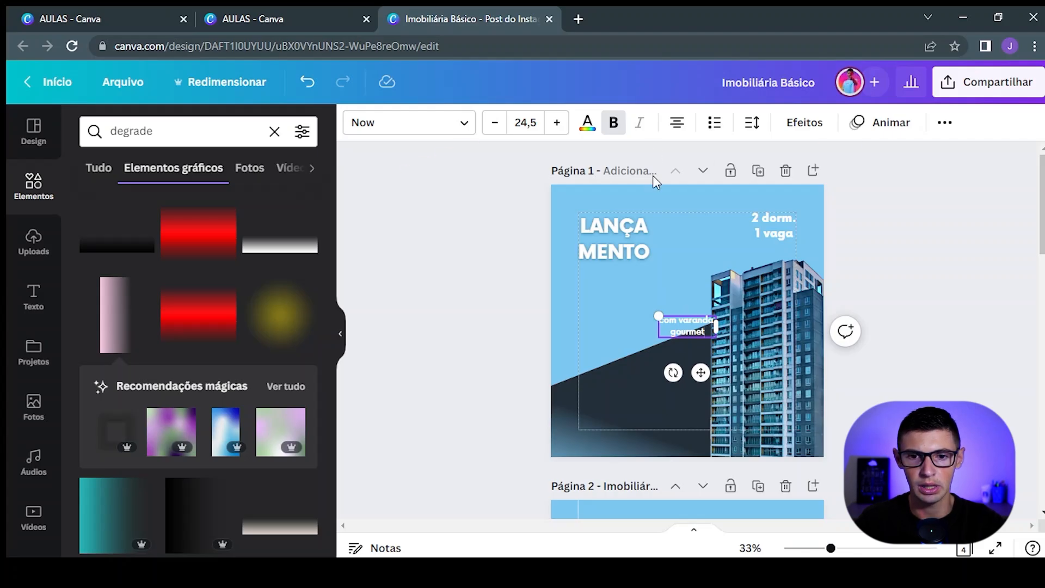
drag(702, 375, 621, 320)
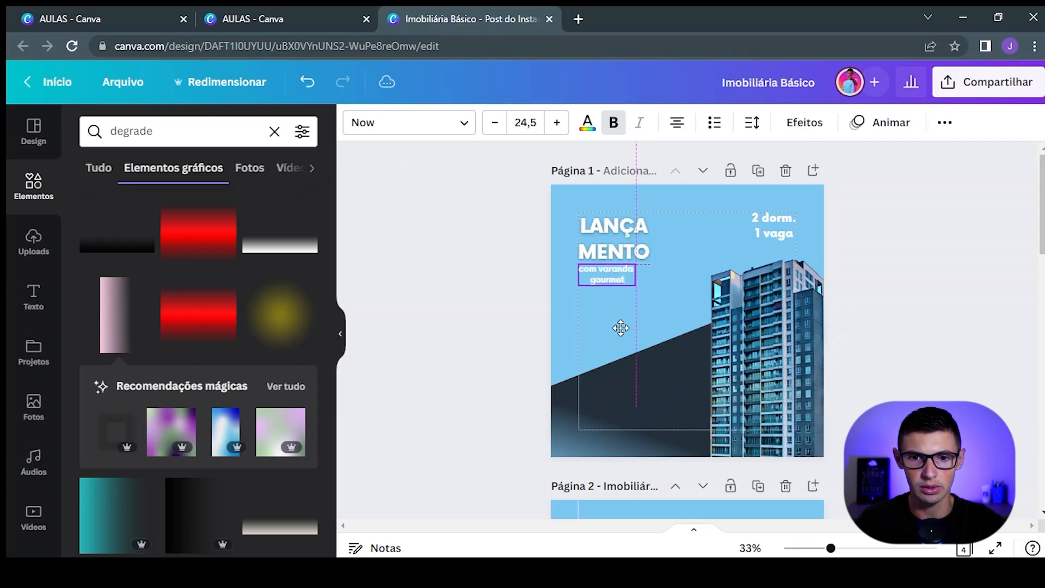
click(676, 124)
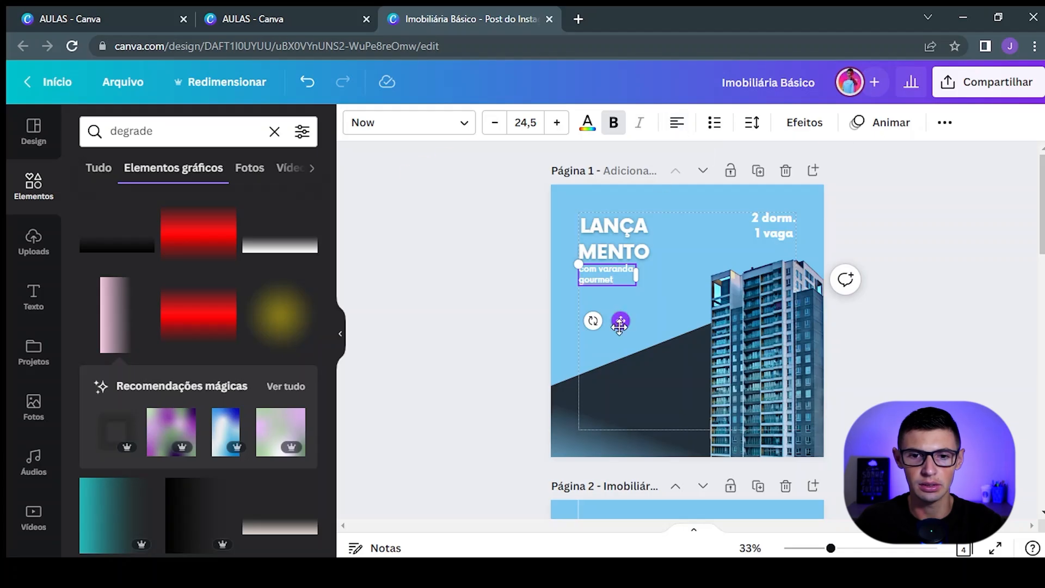
drag(620, 321, 621, 330)
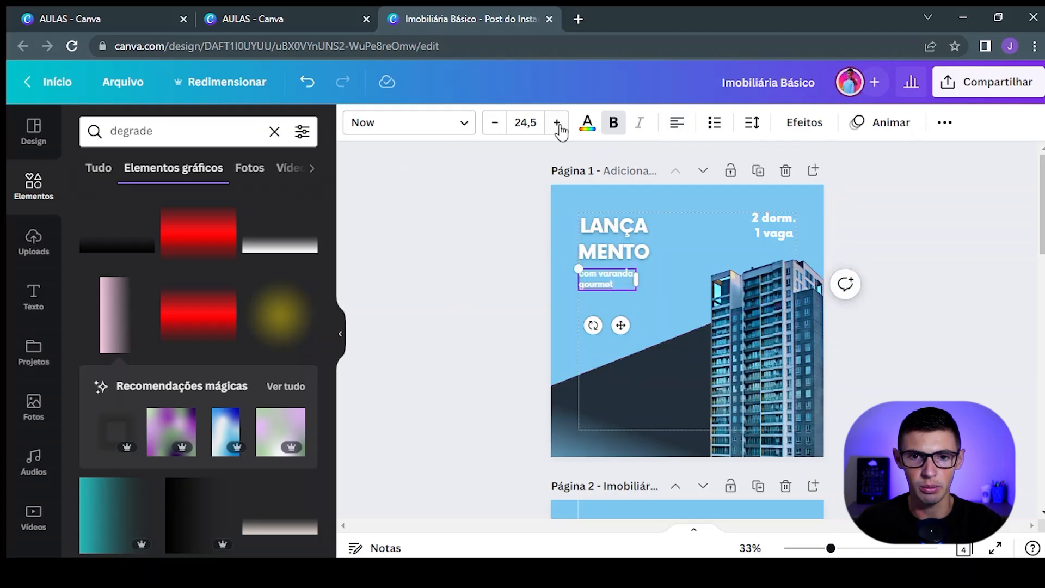
key(ctrl+z)
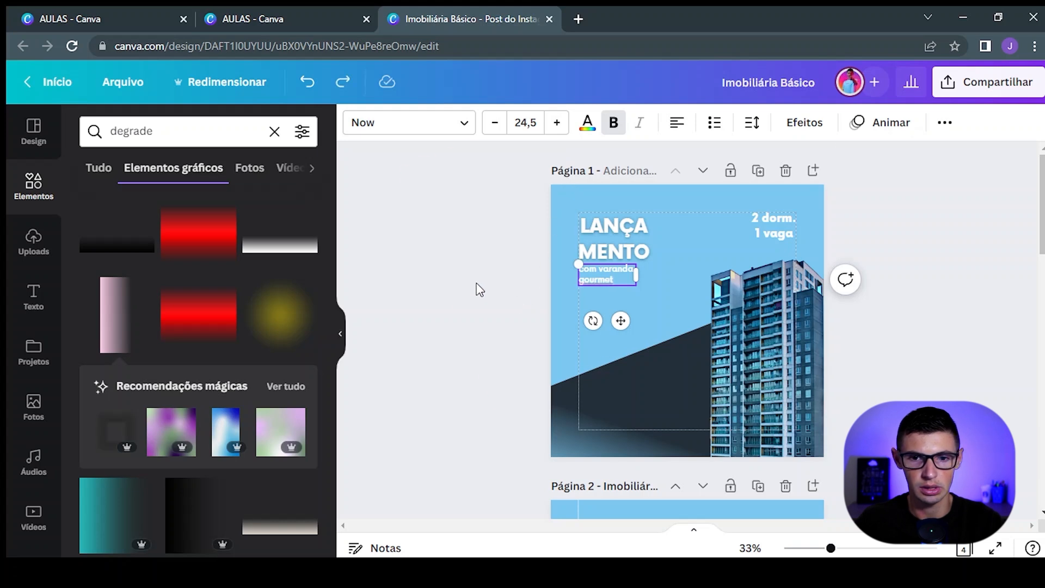
Step: Enlarge the "com varanda gourmet" text to about size 30.9, matching the title's width, and shift it slightly down from the title
click(545, 287)
click(594, 272)
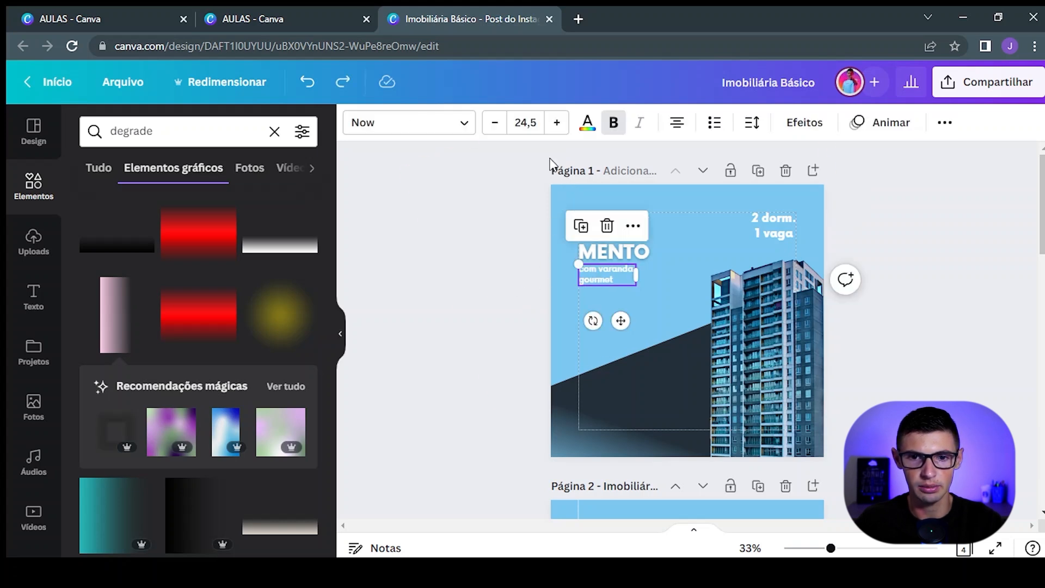
click(561, 126)
click(561, 126)
click(560, 127)
click(561, 126)
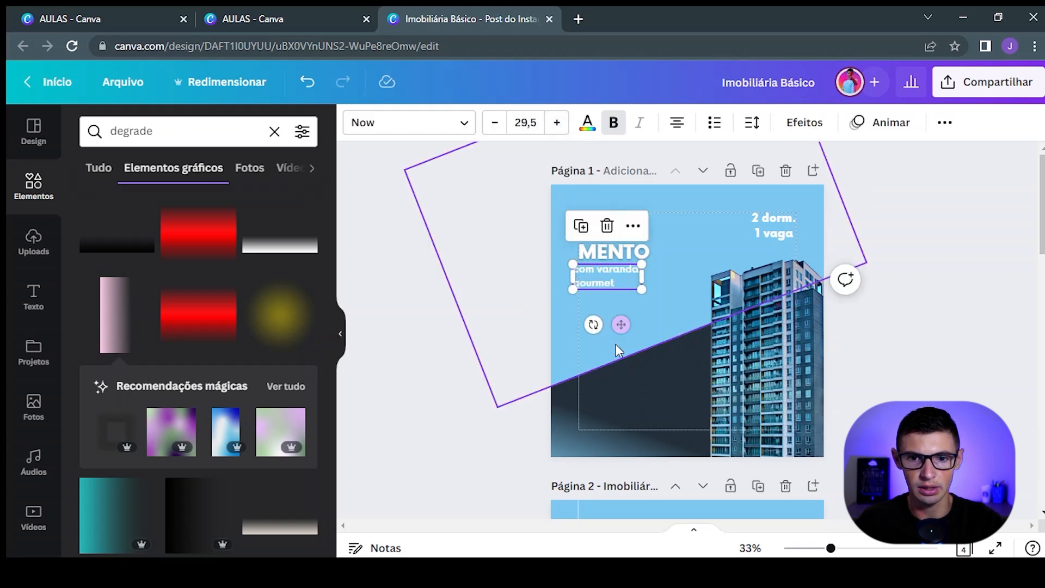
drag(625, 324, 649, 291)
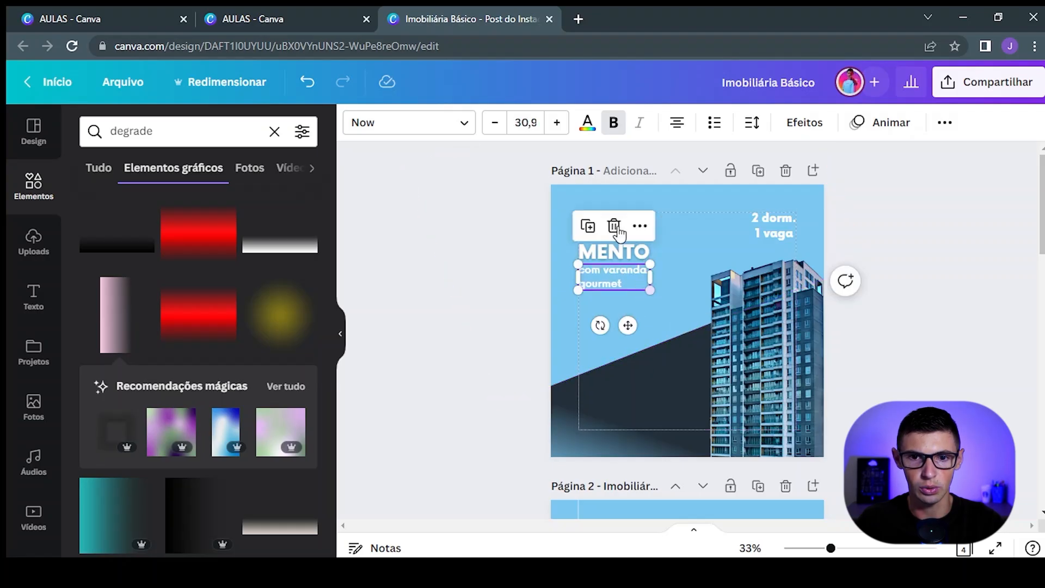
click(598, 256)
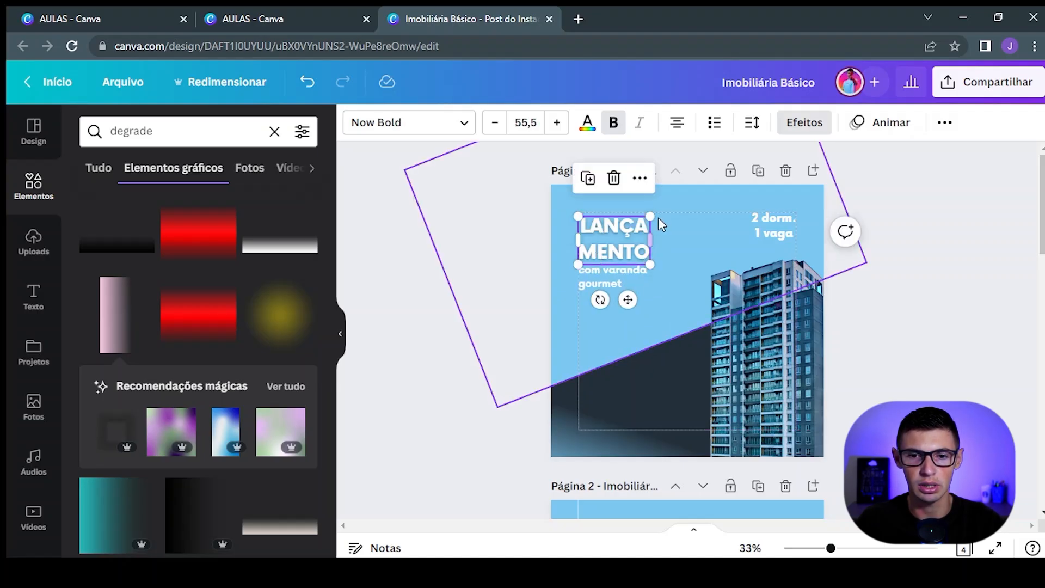
click(949, 252)
click(605, 282)
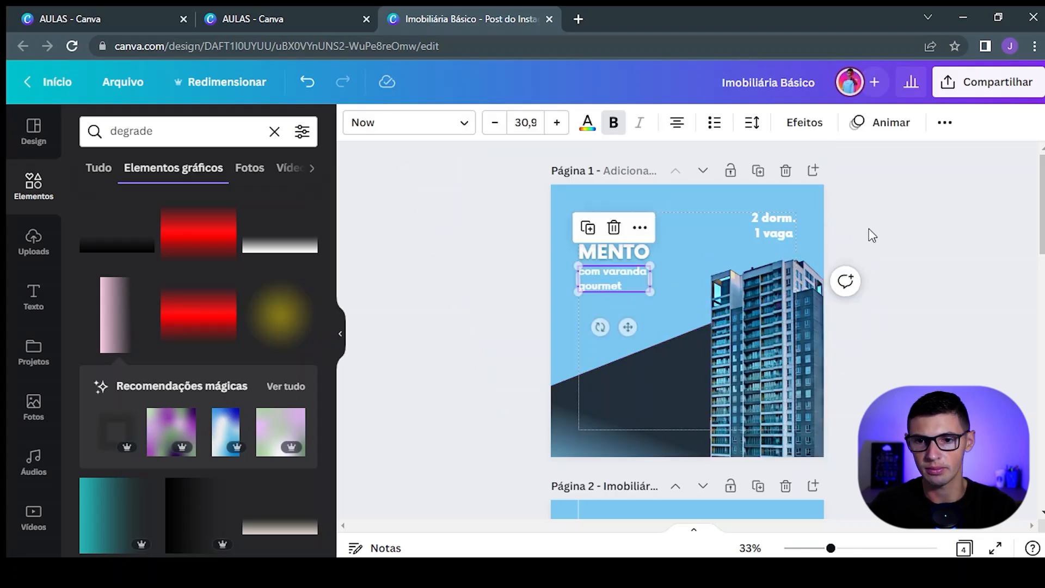
click(974, 274)
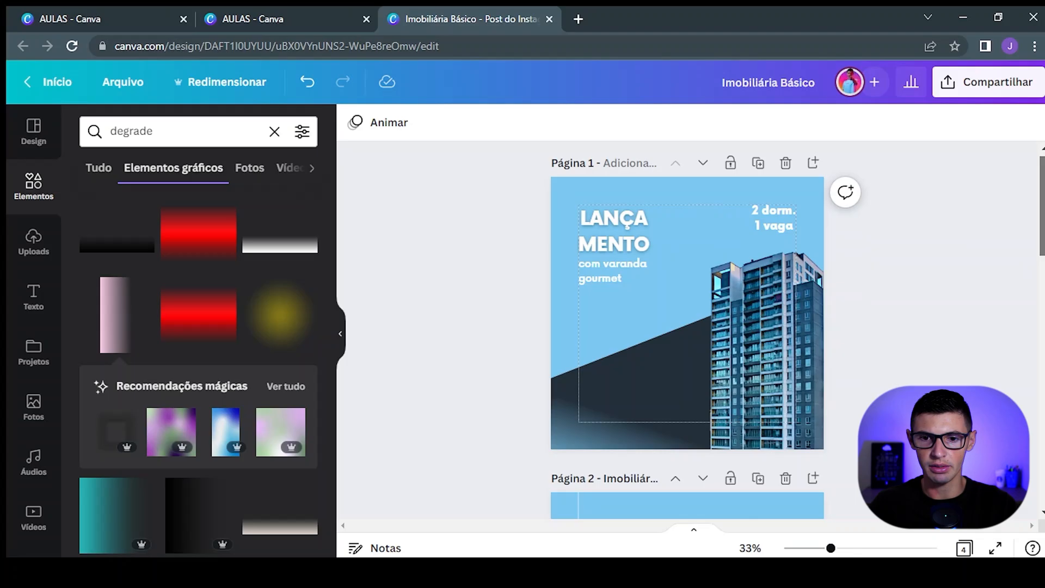
Step: Examine the text boxes that make up page 2's "A partir de R$ 250 MIL" price block
scroll(689, 326, down, 6)
scroll(688, 327, up, 2)
scroll(689, 327, down, 3)
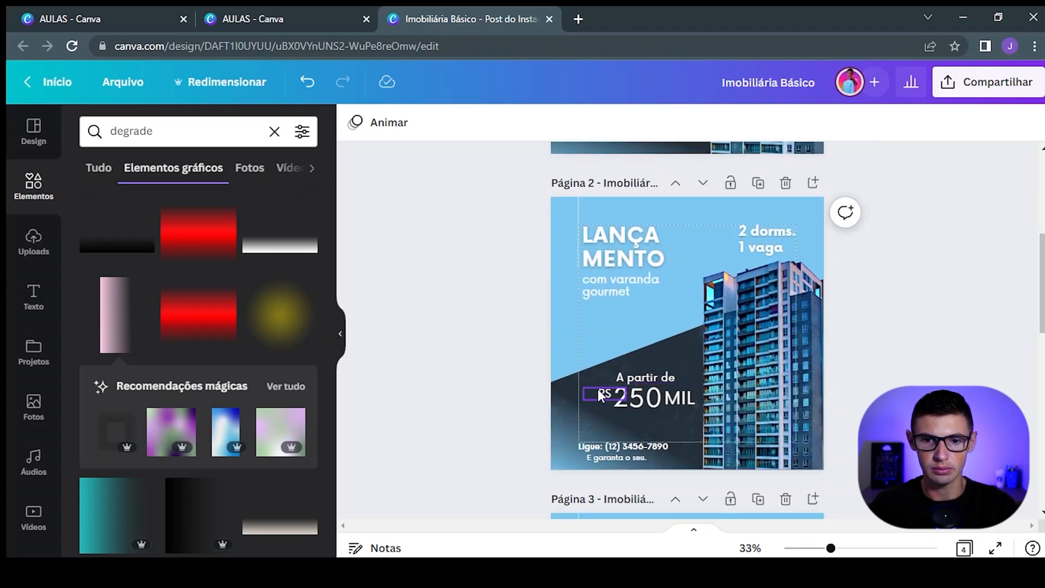
click(654, 382)
click(652, 399)
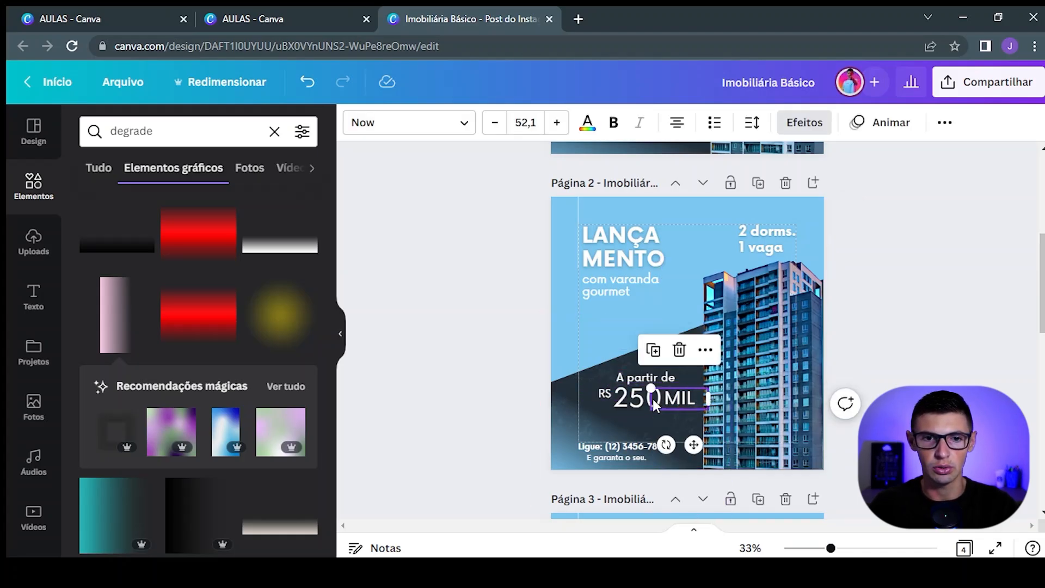
click(625, 398)
click(652, 399)
click(635, 400)
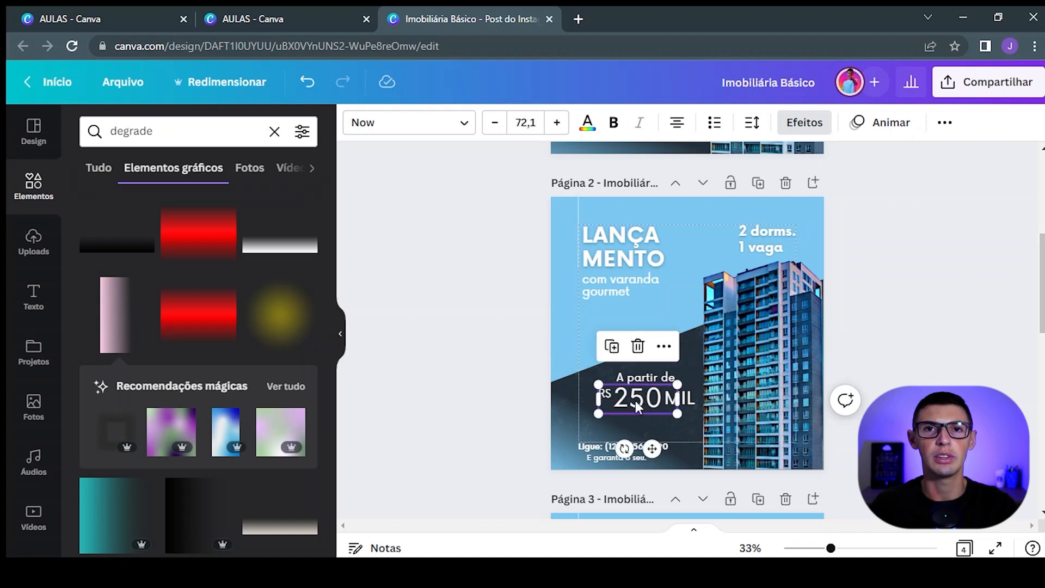
click(980, 377)
Step: Add the text "250" to page 1 in white at size 62.5 and place it on the dark area beside the tower
scroll(686, 326, up, 5)
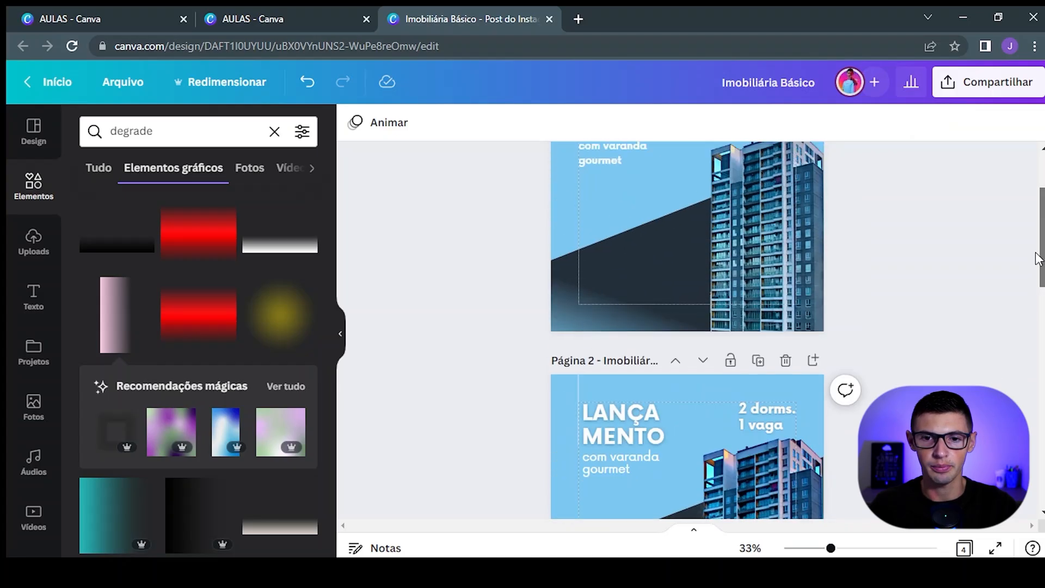
click(648, 373)
click(651, 373)
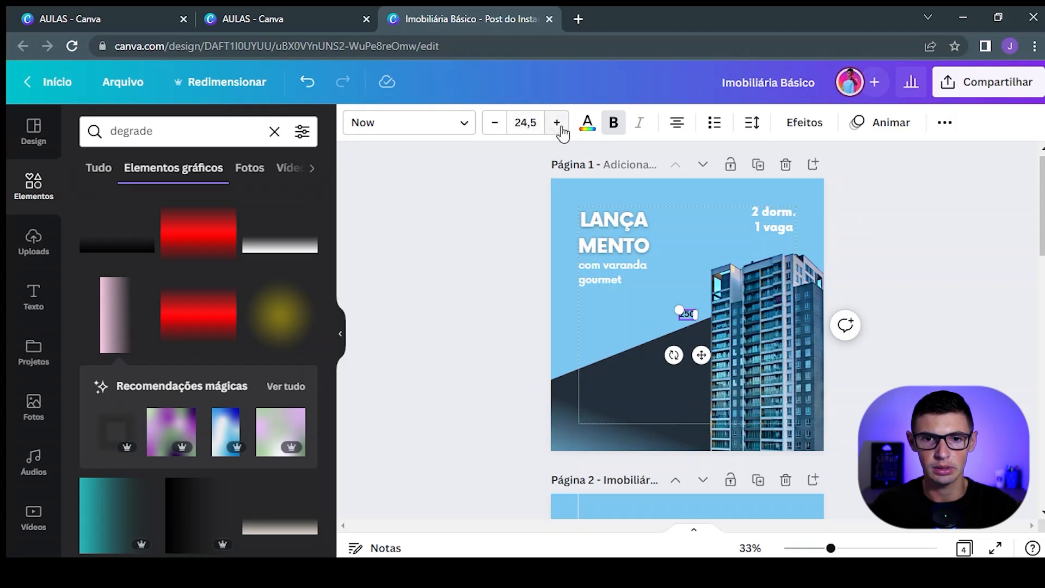
click(587, 124)
click(220, 246)
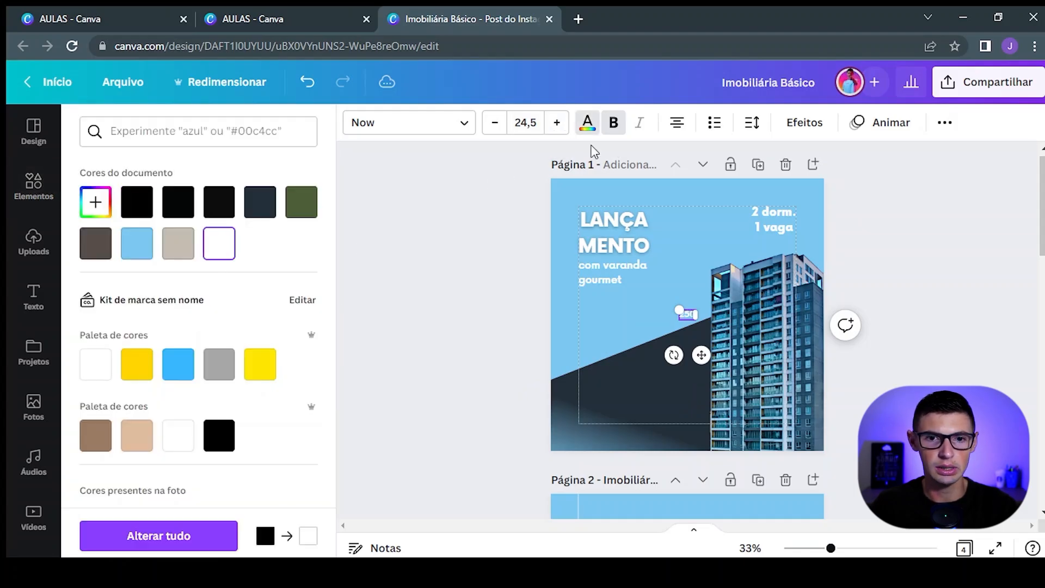
drag(557, 132, 556, 133)
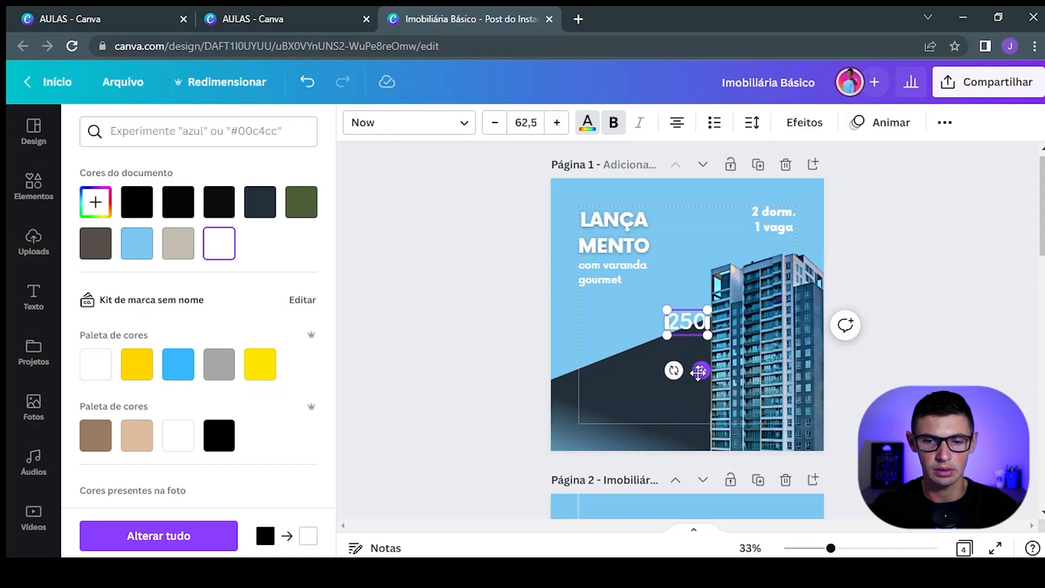
drag(700, 371, 660, 437)
click(908, 370)
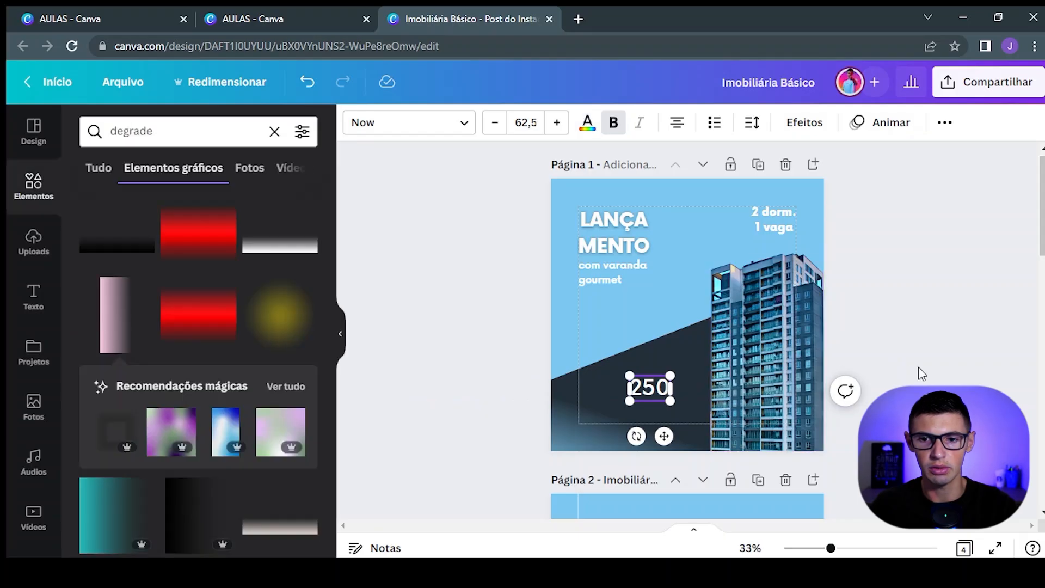
Step: Duplicate the "250" text next to the original and change the copy to a non-bold "Mil"
click(652, 390)
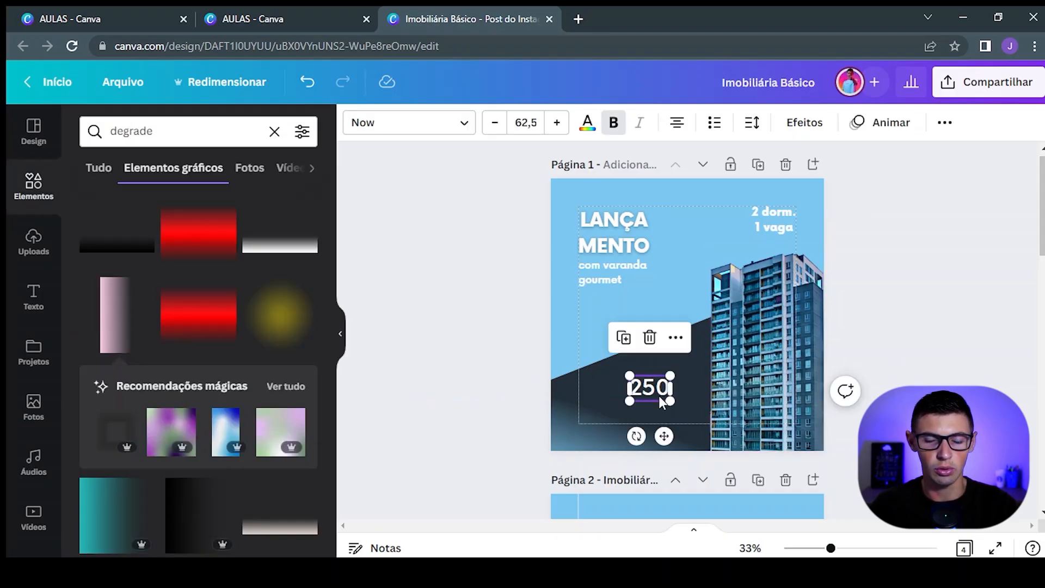
key(ctrl+d)
drag(661, 403, 696, 402)
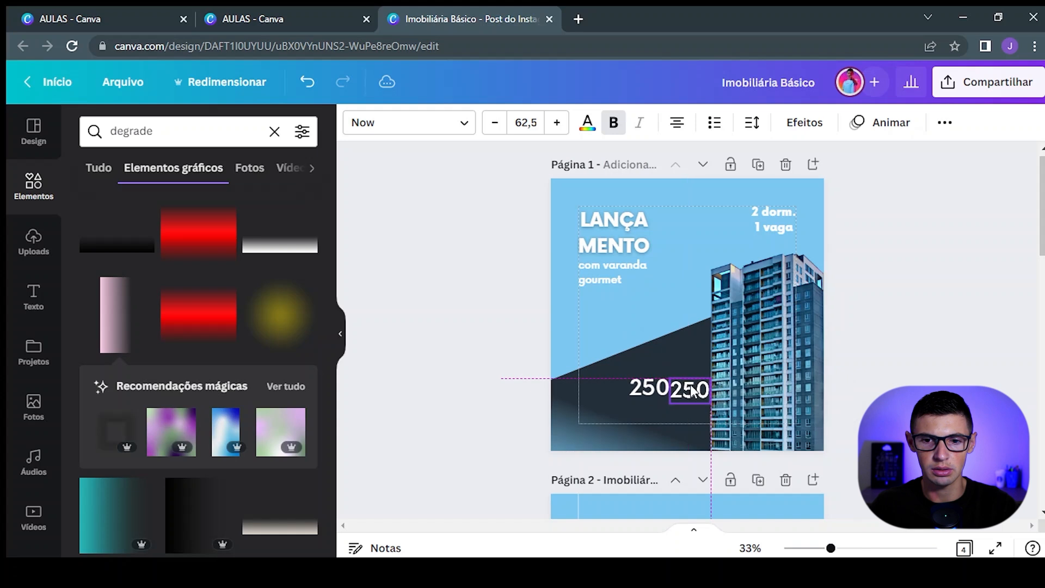
double_click(693, 388)
text(mil)
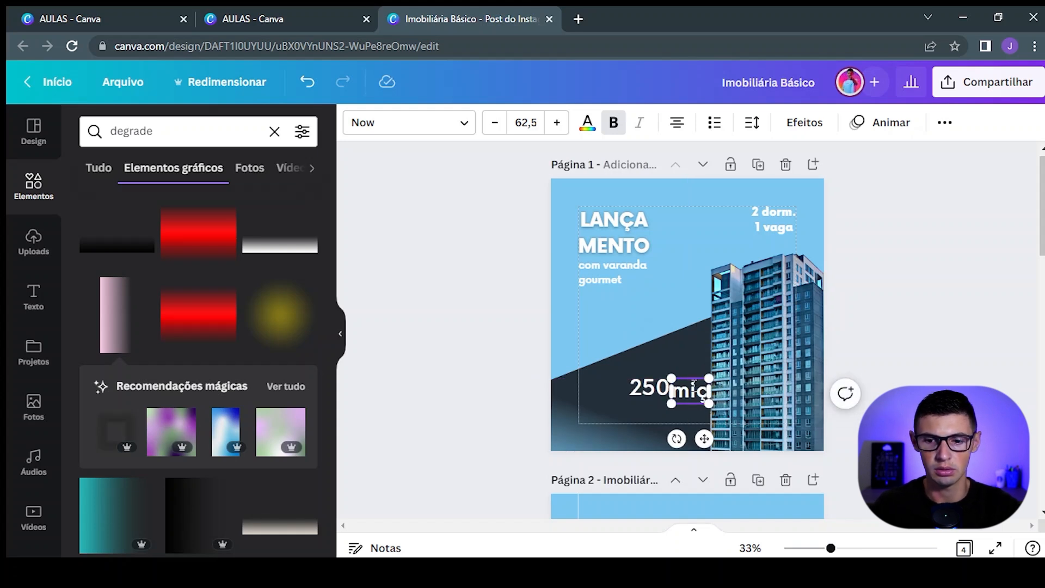
key(ctrl+a)
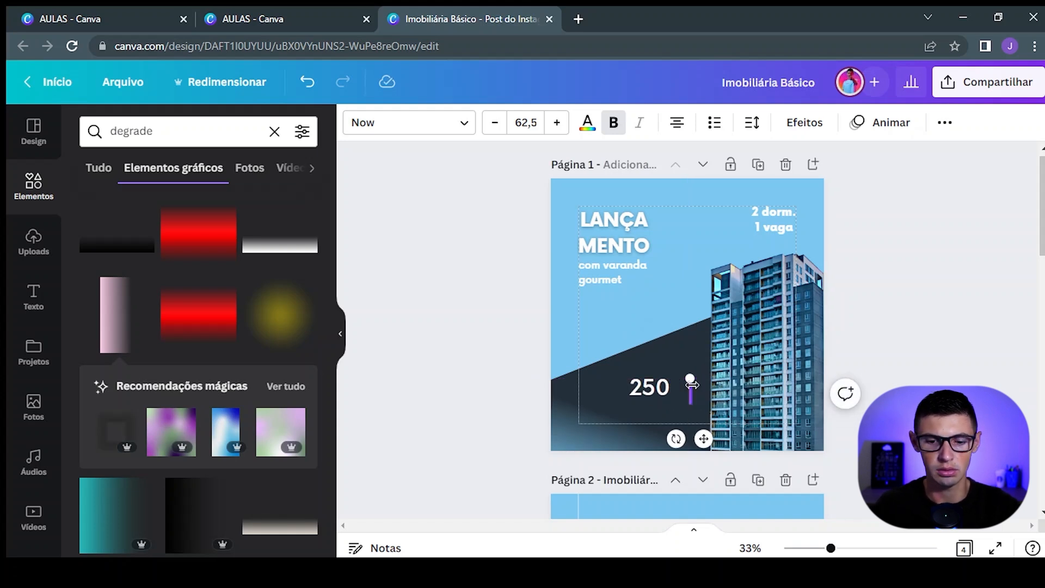
key(ctrl+b)
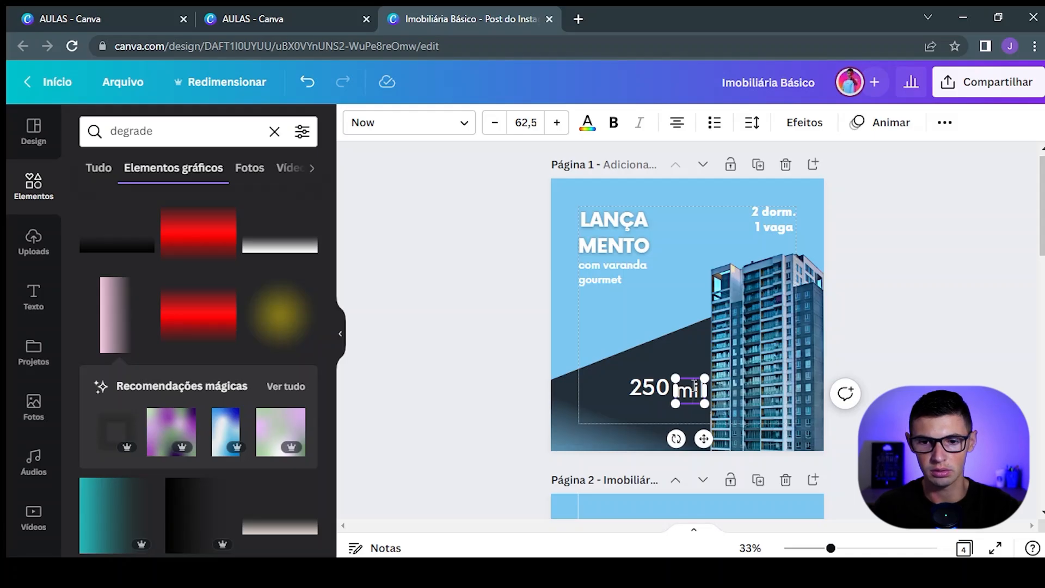
key(BackSpace)
text(Mil)
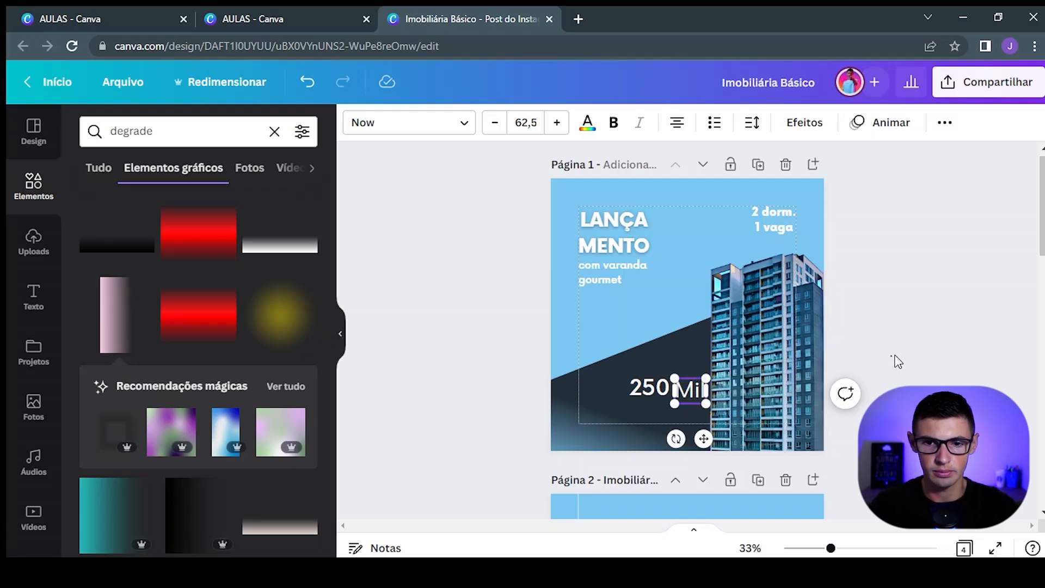
Step: Reduce the "Mil" text to size 52.5 and move it close beside "250"
click(694, 392)
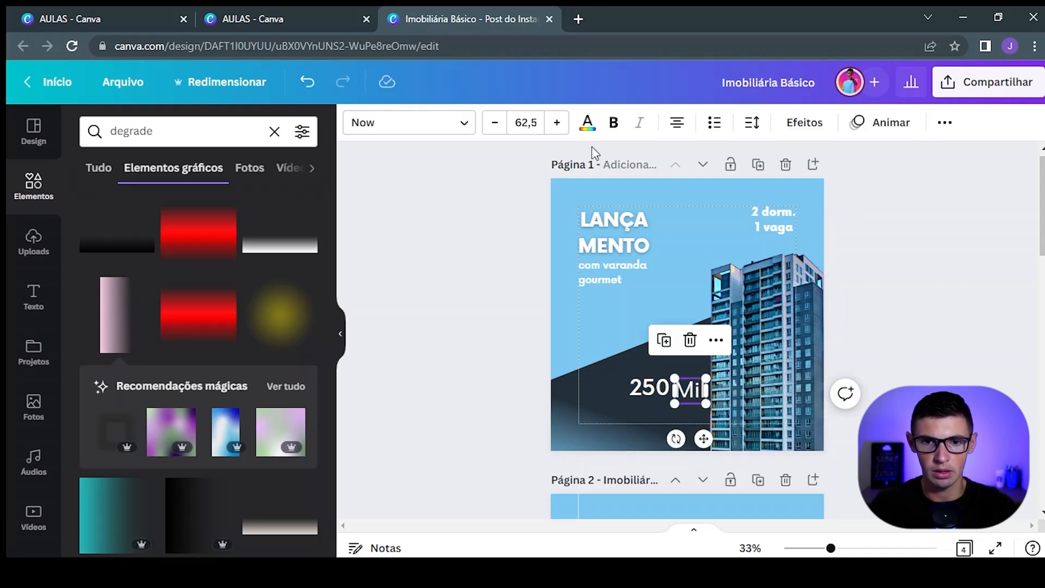
click(498, 129)
click(498, 129)
click(497, 129)
click(498, 130)
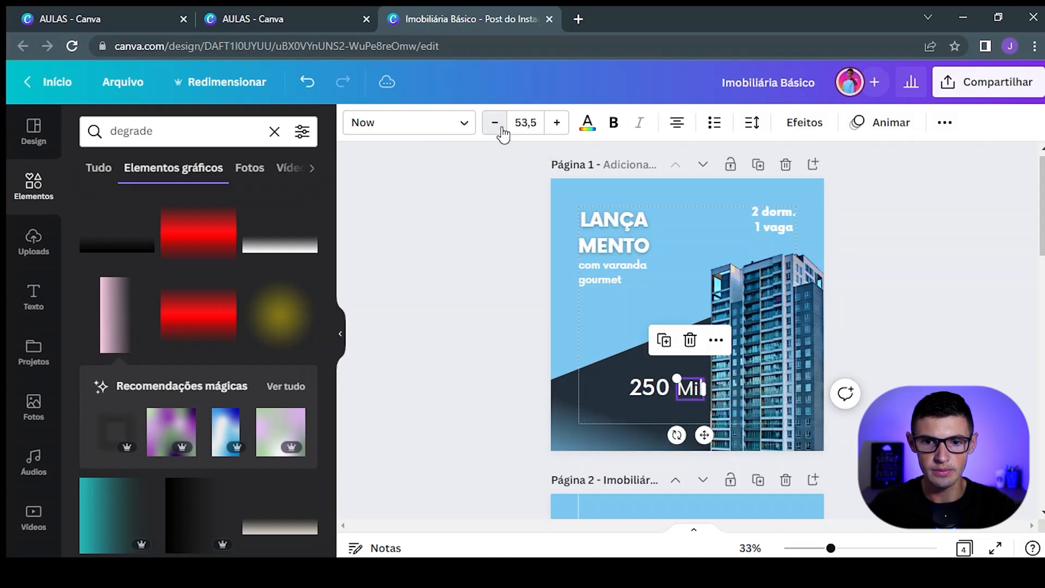
click(498, 123)
drag(703, 434, 697, 440)
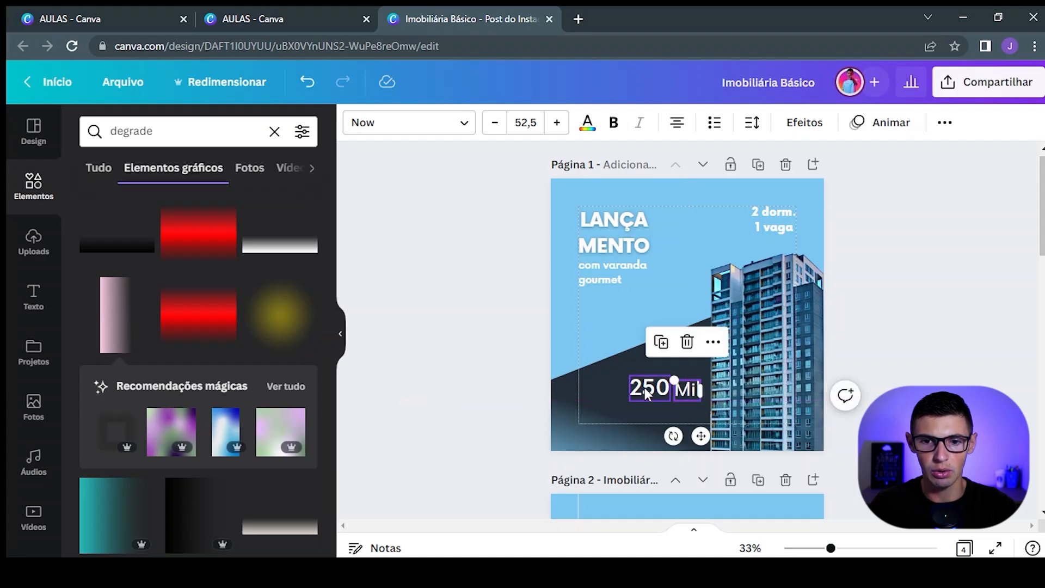
click(895, 373)
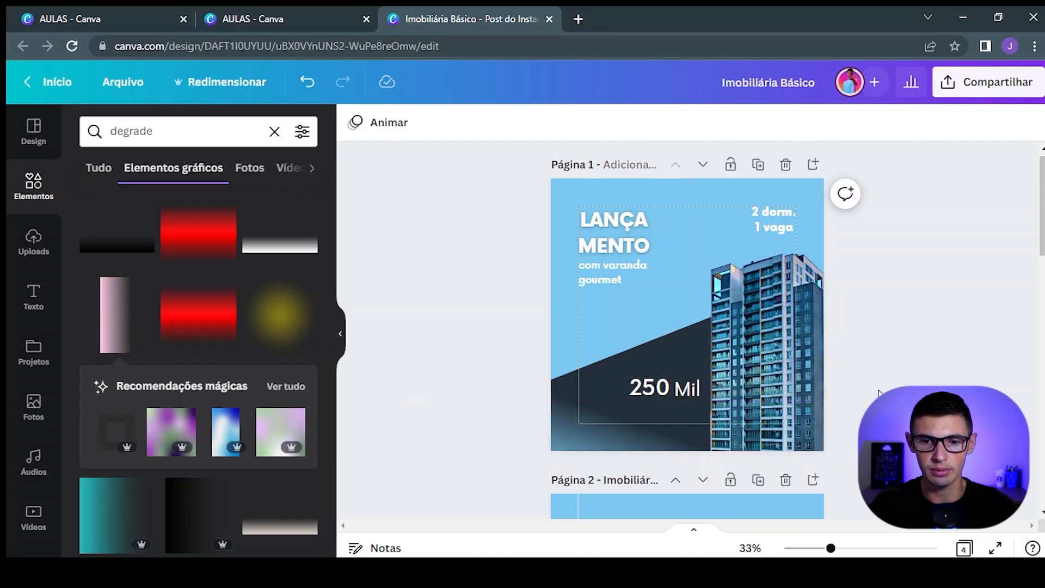
Step: Nudge the "Mil" text slightly to line it up with "250" on page 1
click(685, 392)
drag(697, 432, 697, 431)
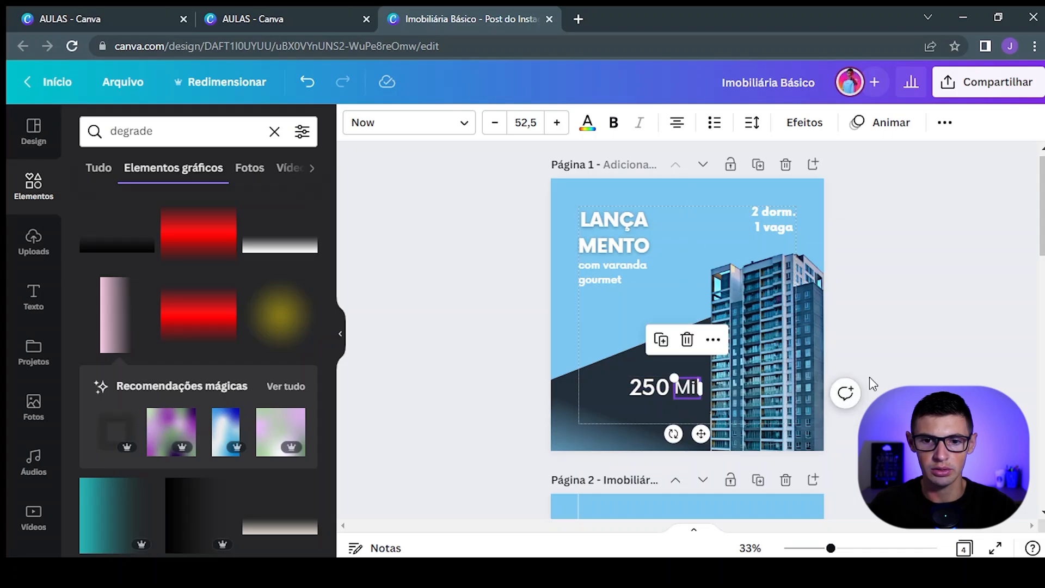
click(904, 356)
Step: Following page 2's price block, duplicate "250" just above the original on page 1 and change the copy to a non-bold "A partir de"
scroll(1041, 233, down, 5)
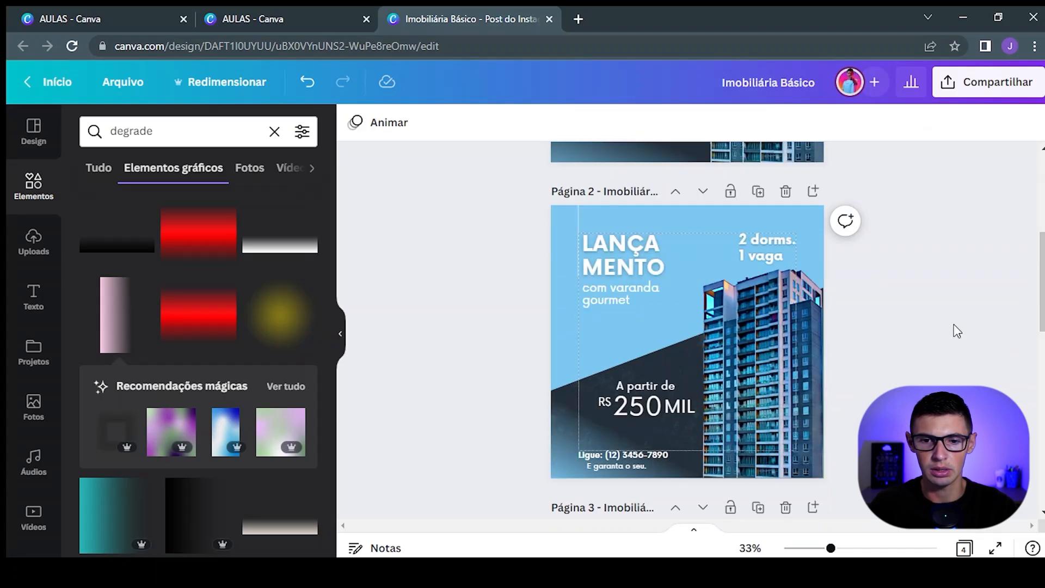
click(641, 387)
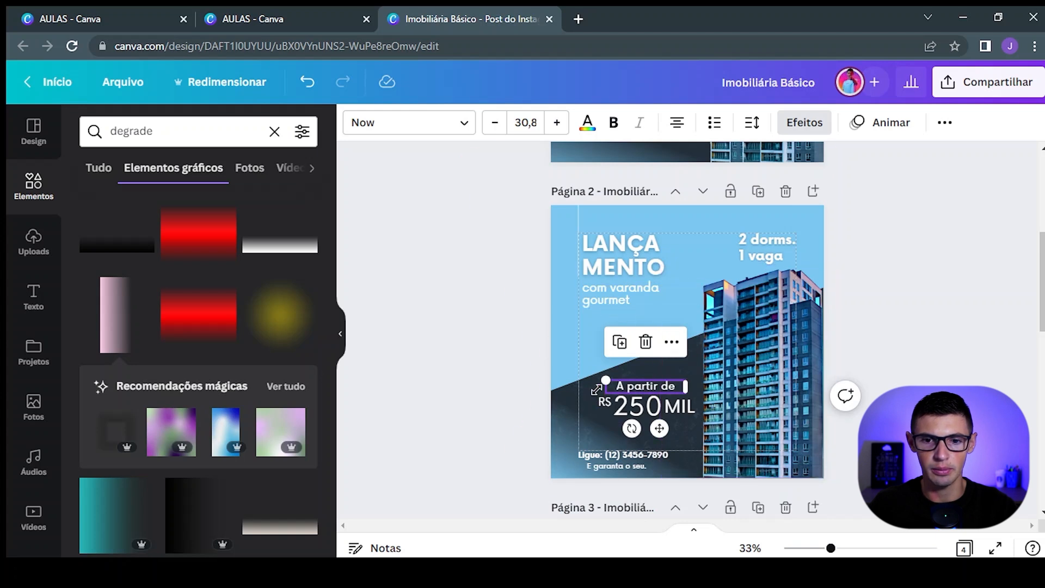
scroll(909, 312, up, 5)
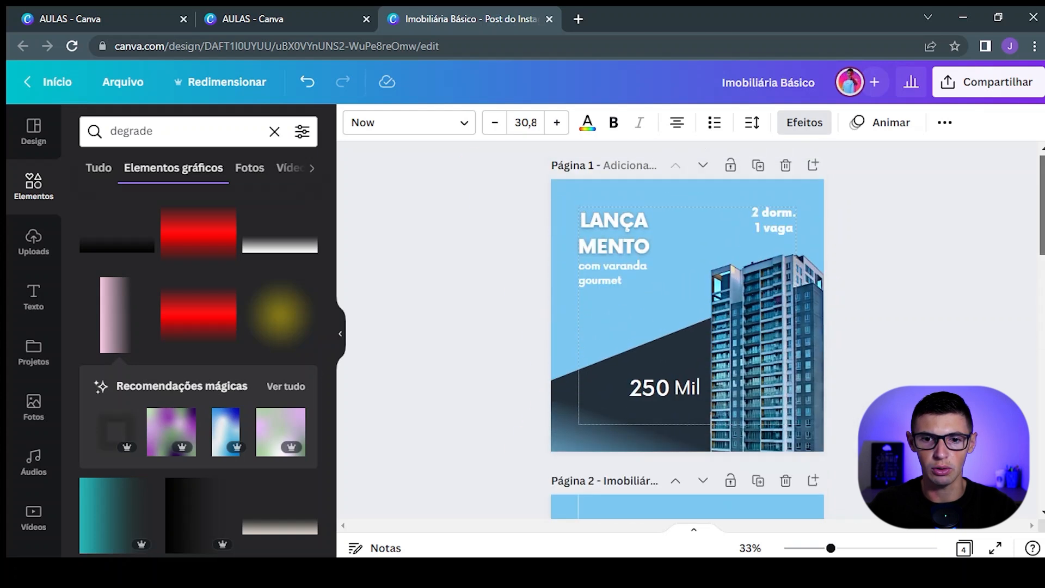
click(650, 366)
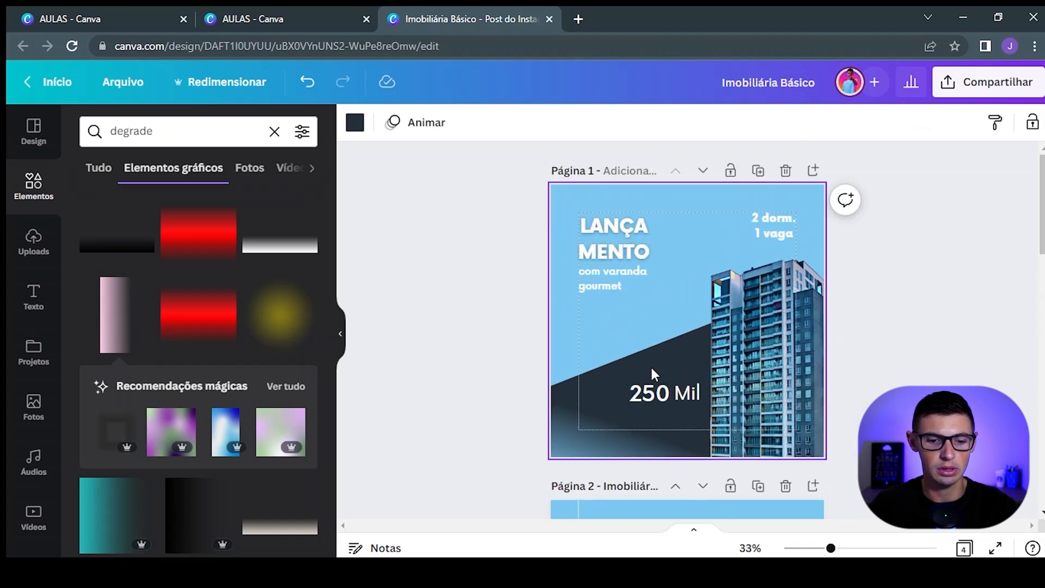
click(650, 394)
drag(668, 448, 669, 412)
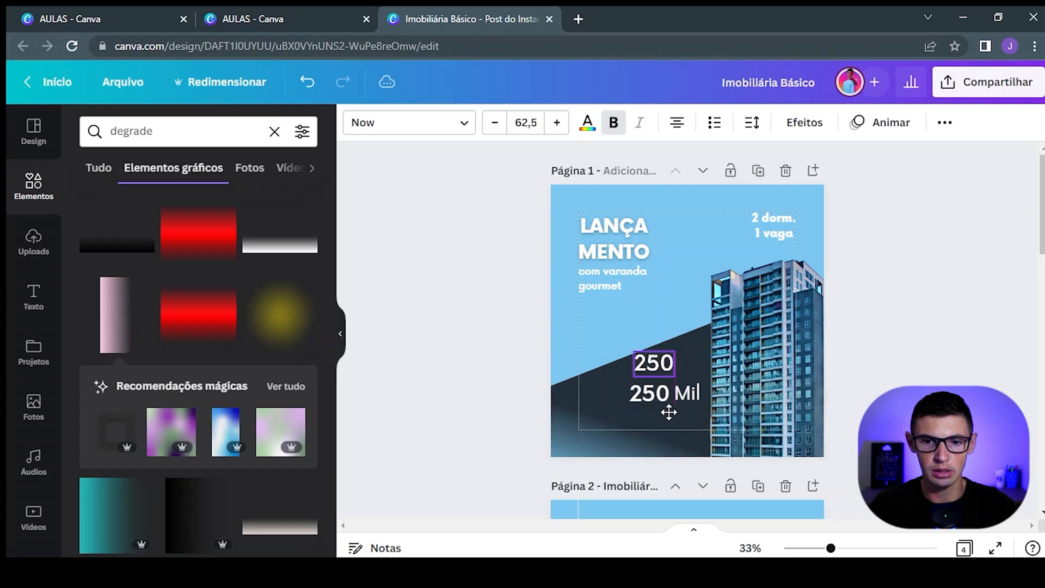
double_click(663, 361)
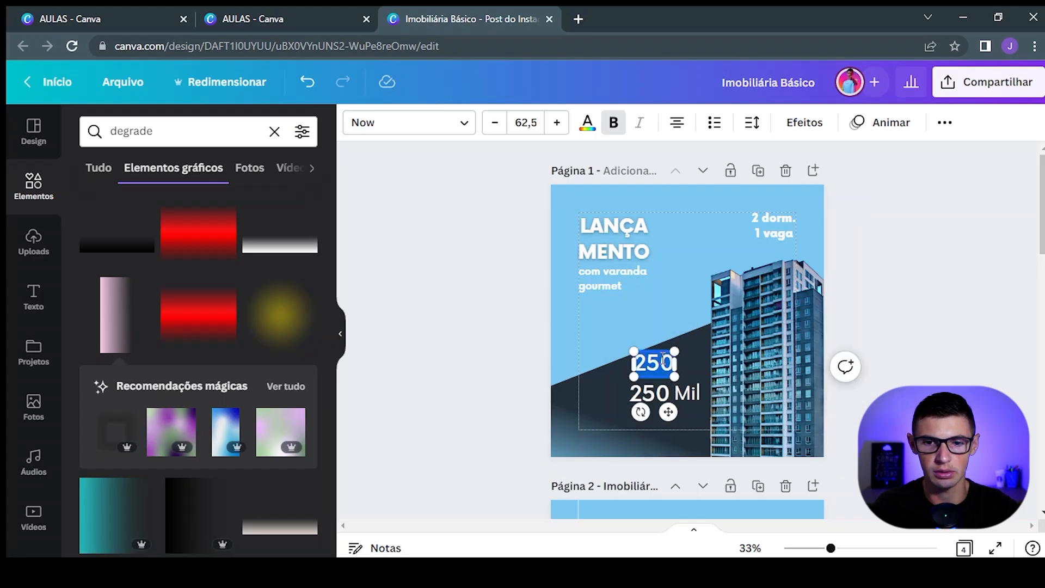
key(BackSpace)
text(A partir de)
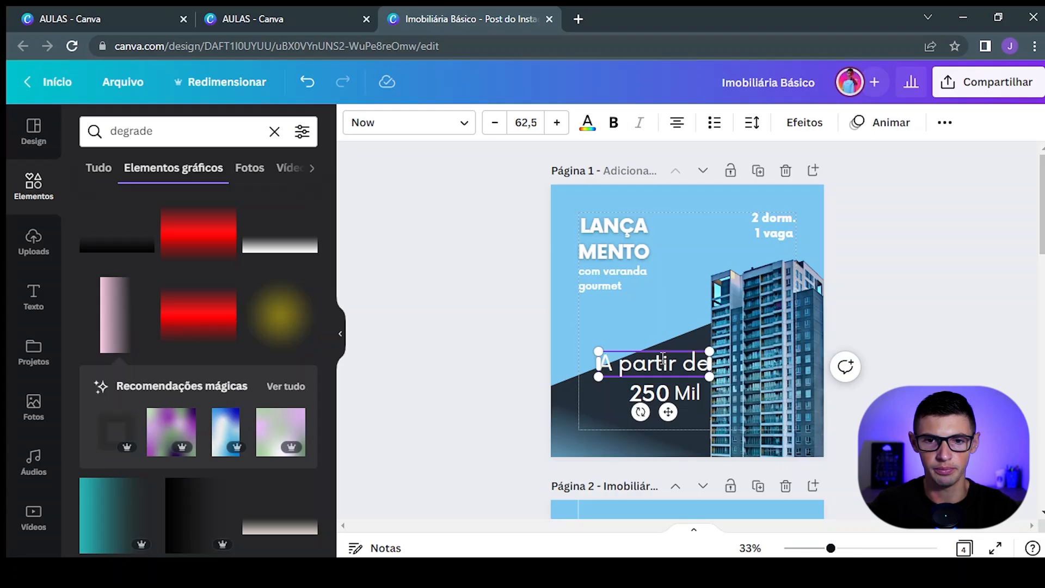
Step: Reduce the "A partir de" text to size 37.5 and place it directly above "250 Mil"
click(525, 318)
click(688, 367)
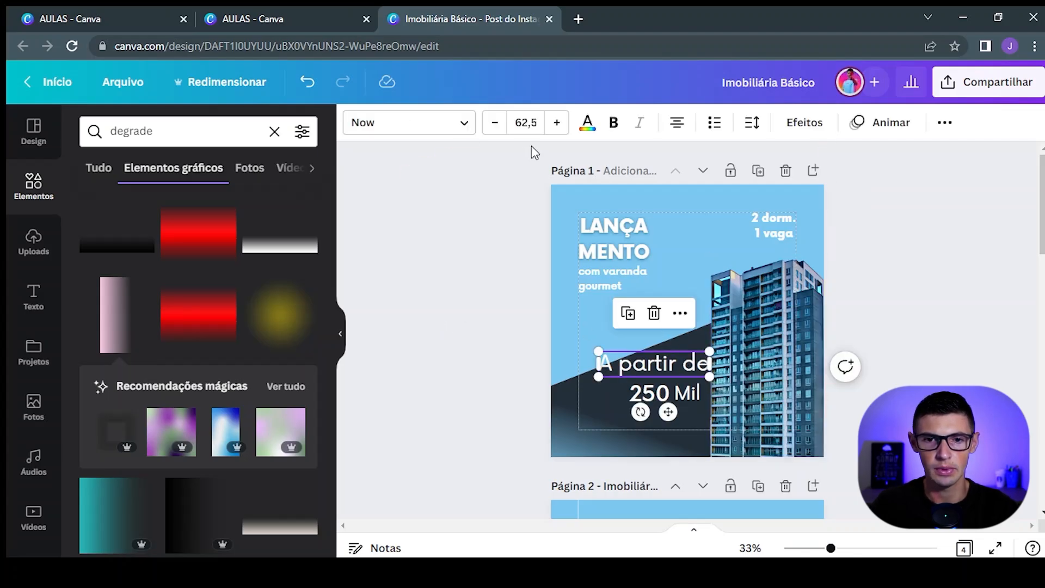
click(496, 125)
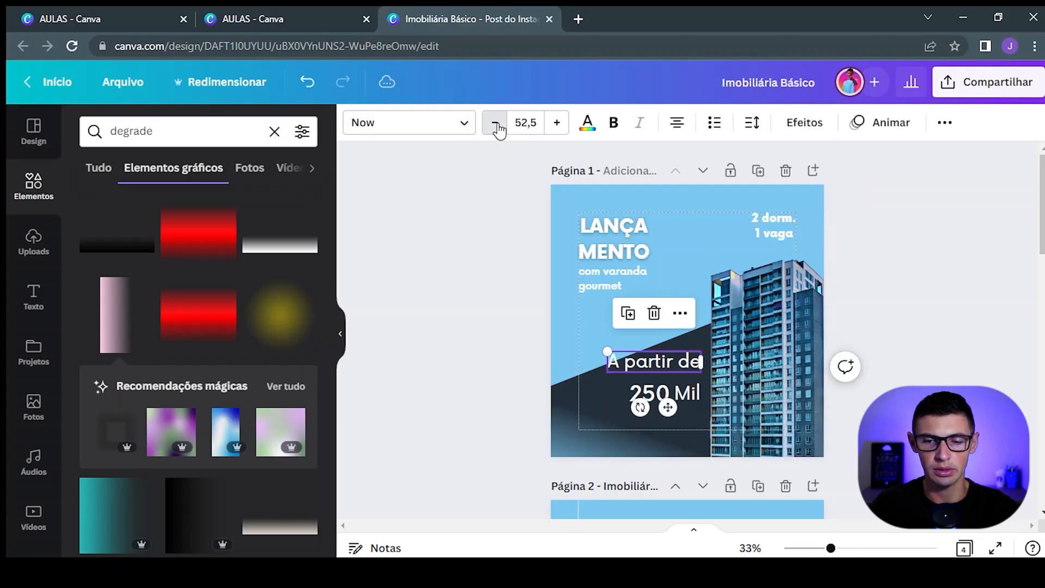
click(496, 125)
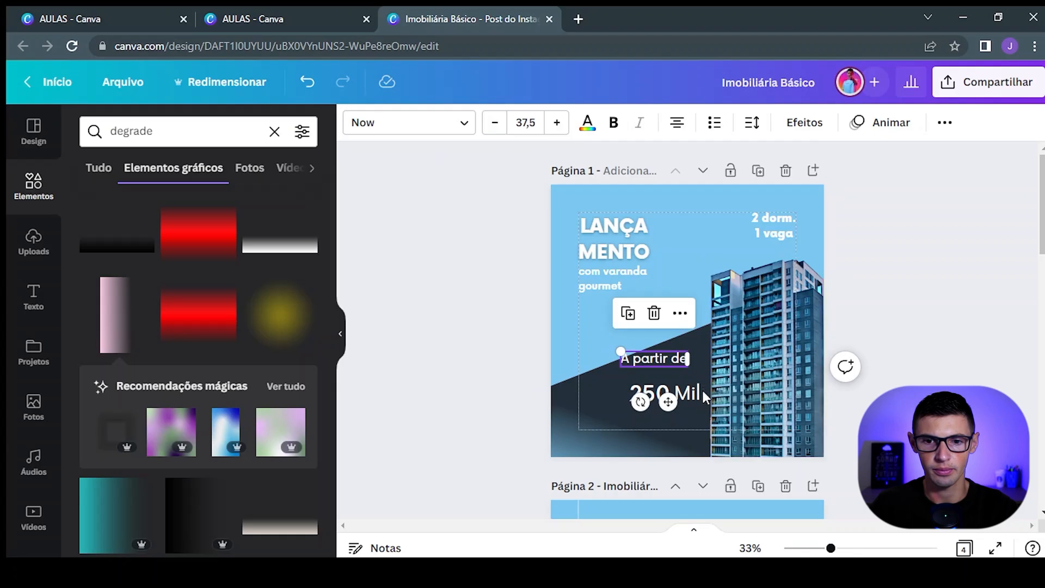
drag(673, 403, 683, 415)
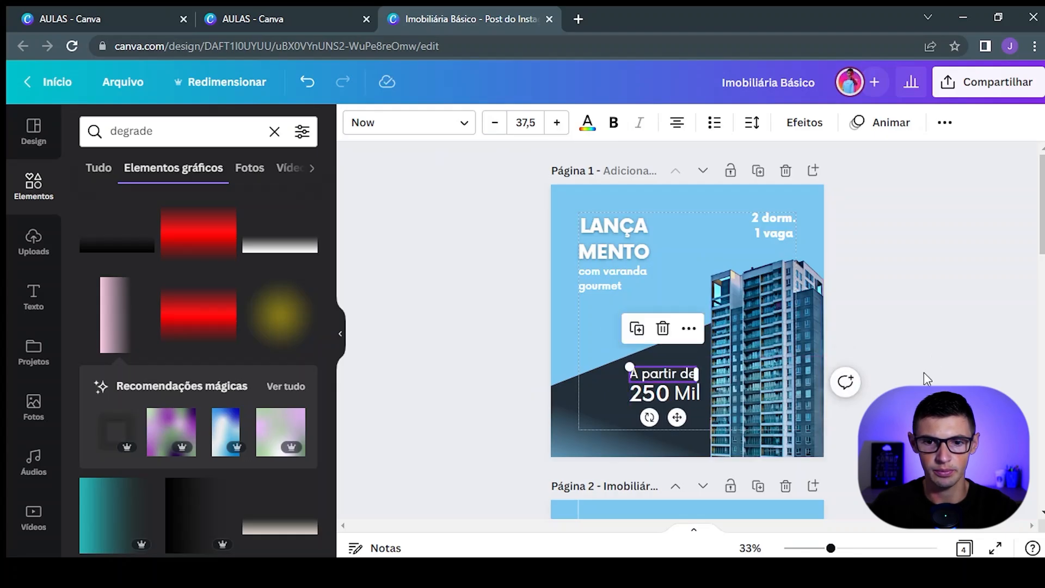
click(938, 353)
Step: Duplicate the "250" text, change the copy to a bold "R$" and move it in front of "250"
scroll(680, 403, down, 2)
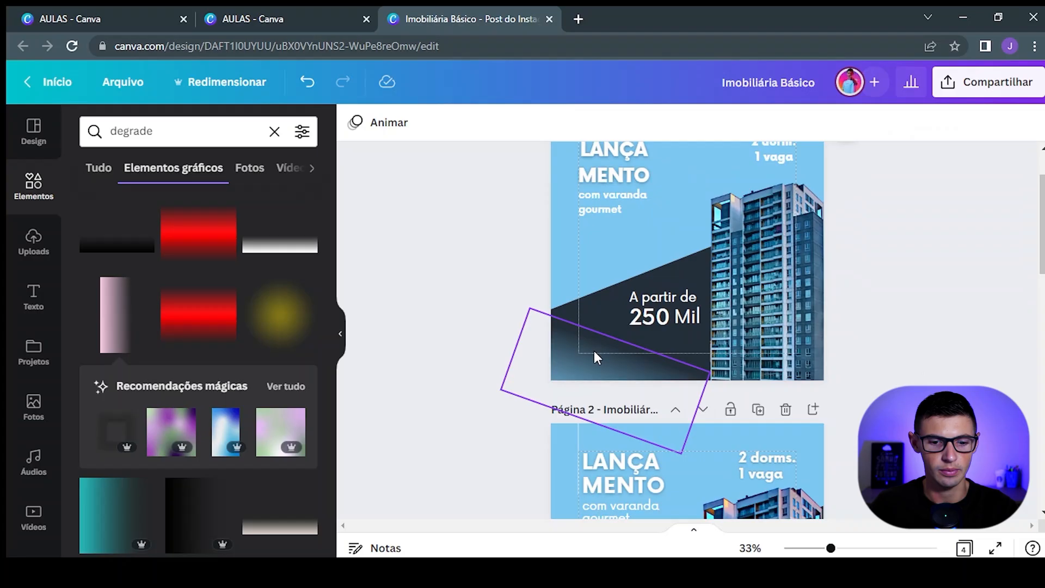
click(653, 320)
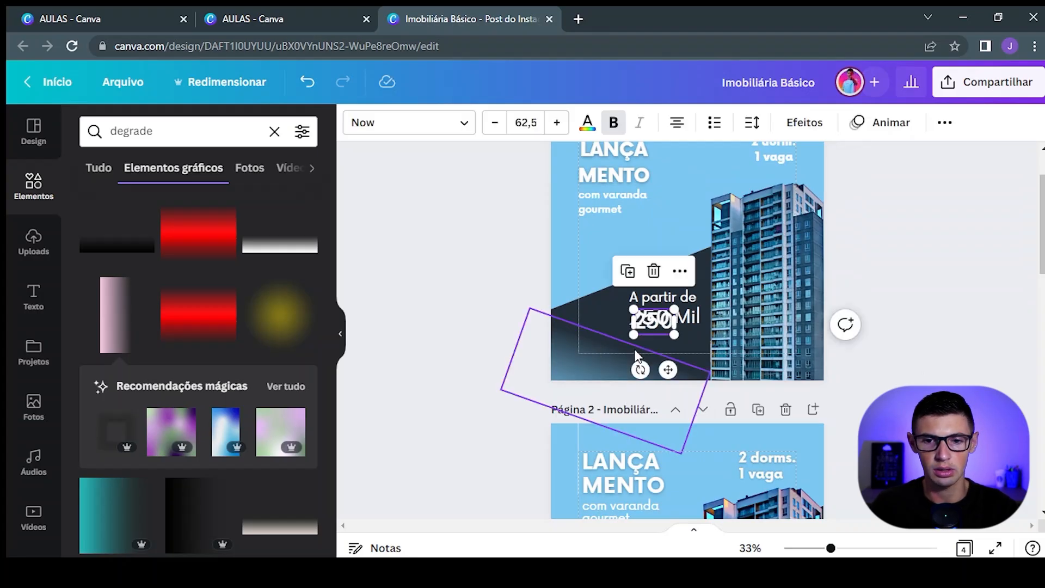
double_click(652, 322)
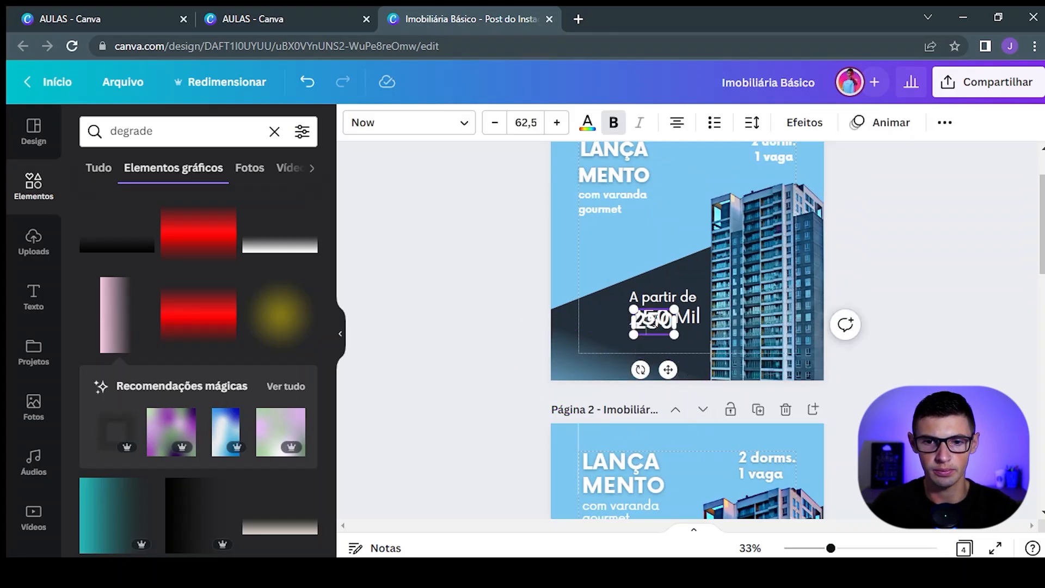
click(653, 320)
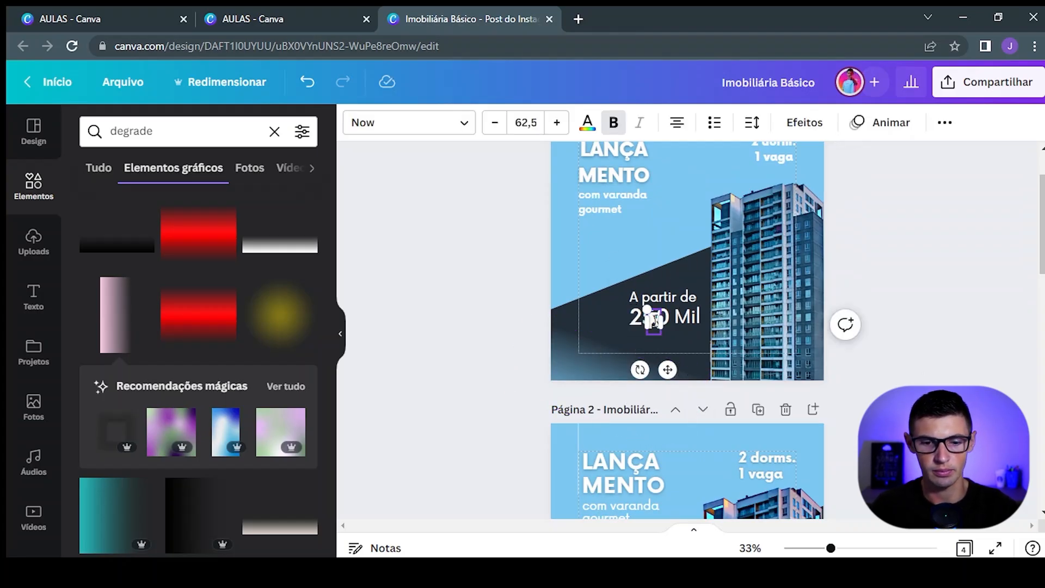
click(653, 321)
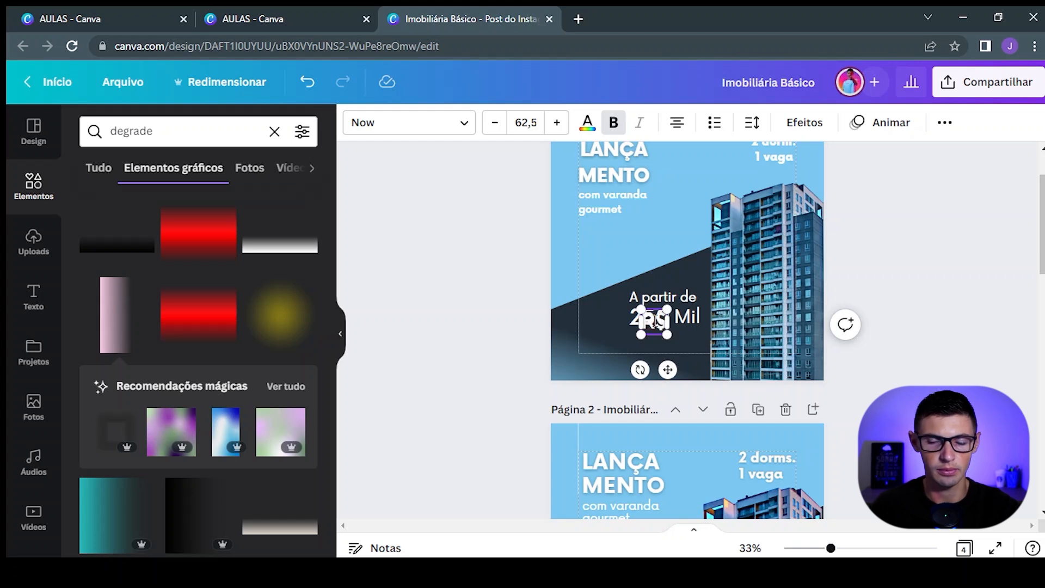
drag(669, 370, 628, 367)
scroll(628, 362, down, 3)
scroll(611, 352, up, 4)
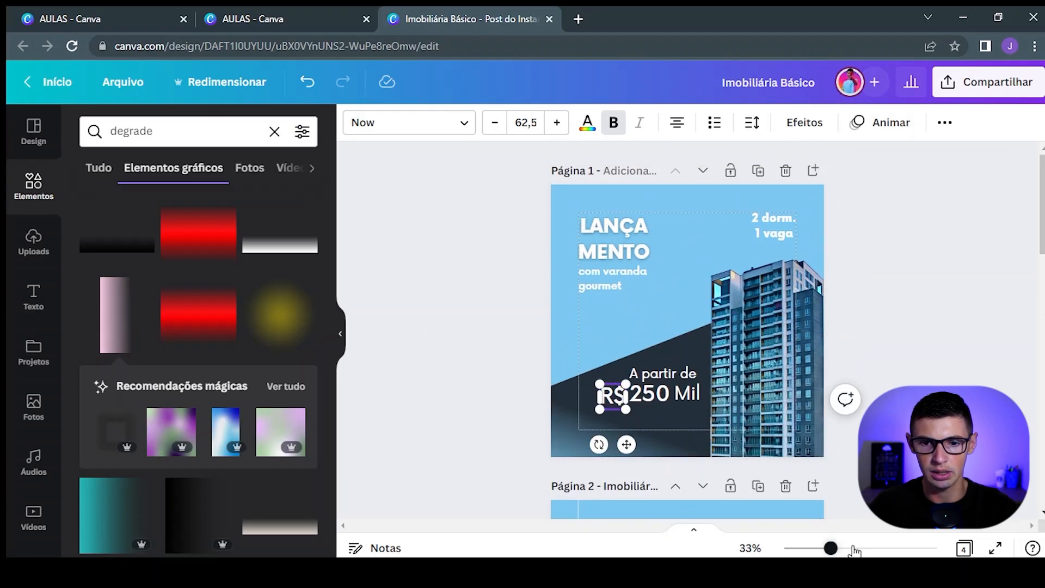
Step: Align the "R$" text with "250", then shrink it to size 34.6 as a raised currency symbol beside the number
drag(854, 551, 902, 543)
scroll(621, 419, down, 5)
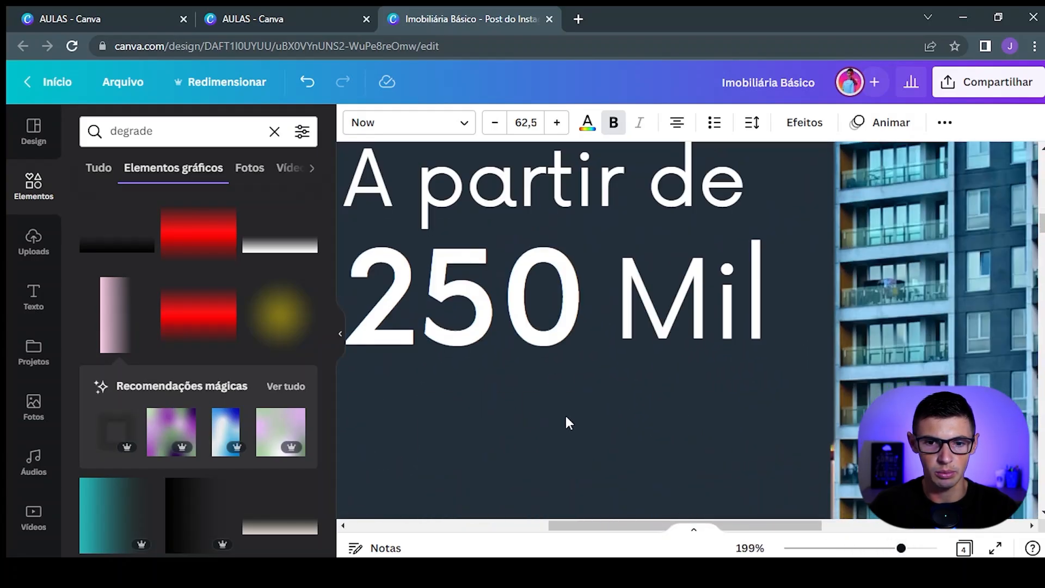
drag(815, 534, 710, 532)
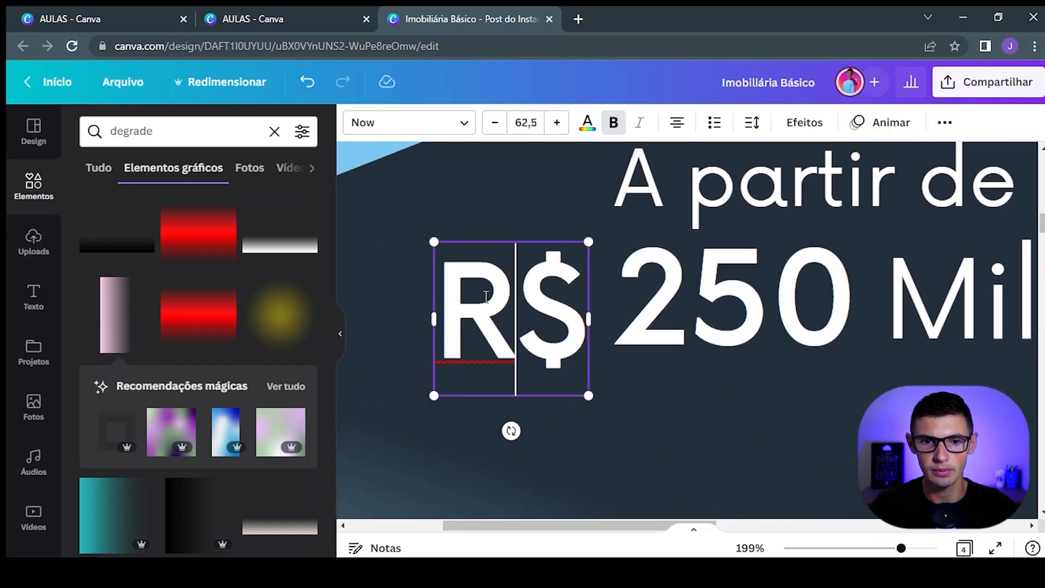
click(413, 288)
click(515, 302)
drag(515, 303, 511, 292)
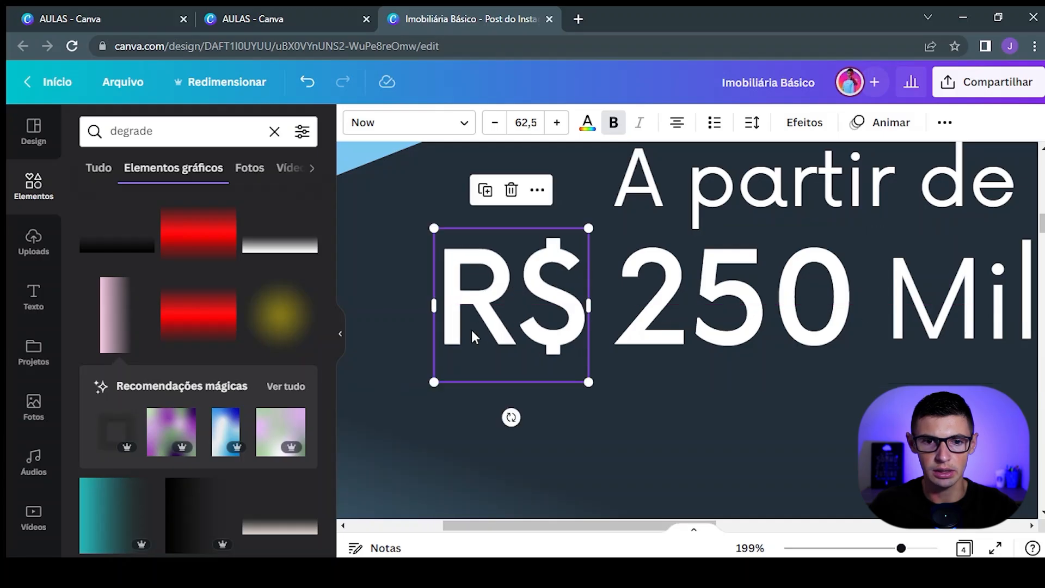
drag(434, 379, 559, 283)
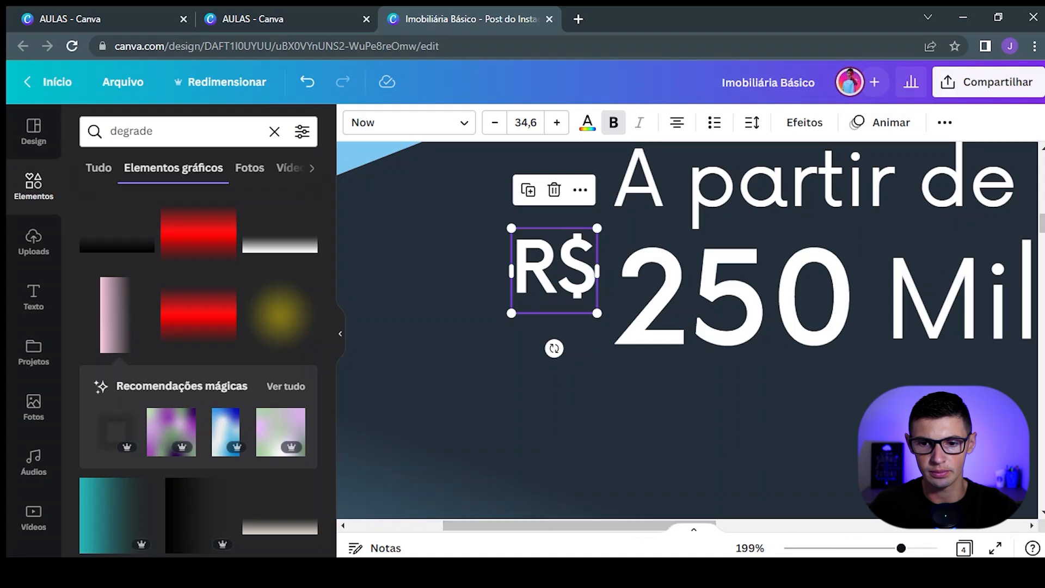
drag(900, 548, 840, 548)
click(965, 354)
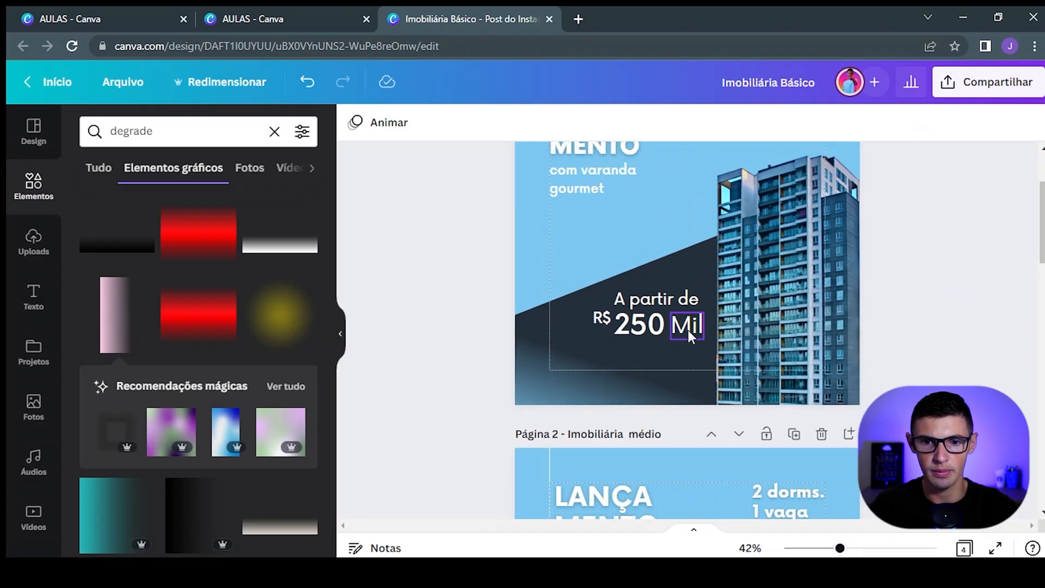
Step: Copy page 2's contact phone line and "E garanta o seu." line to the same spot at the foot of page 1
scroll(893, 331, down, 3)
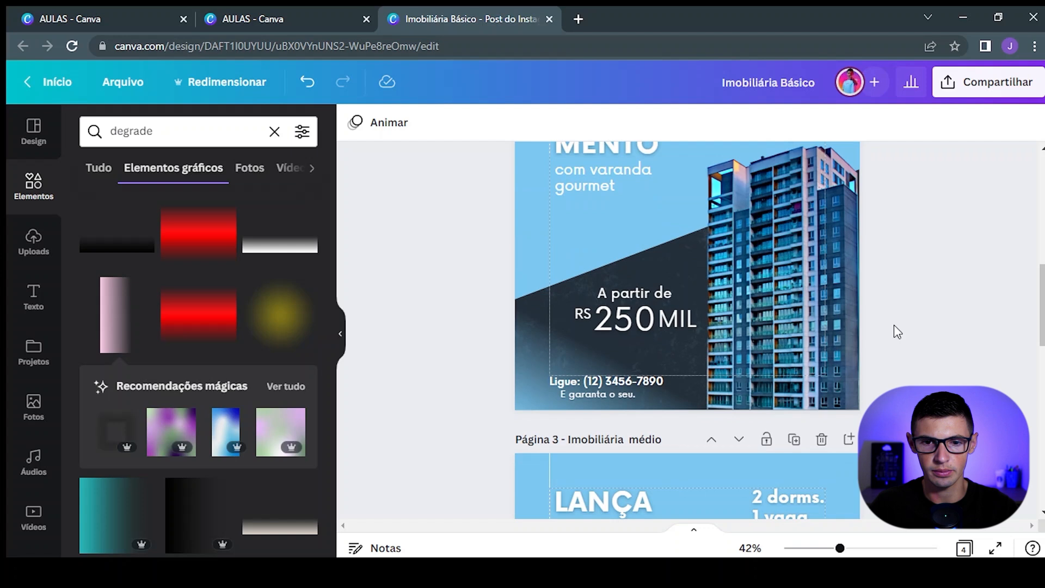
scroll(897, 331, up, 5)
scroll(890, 332, up, 3)
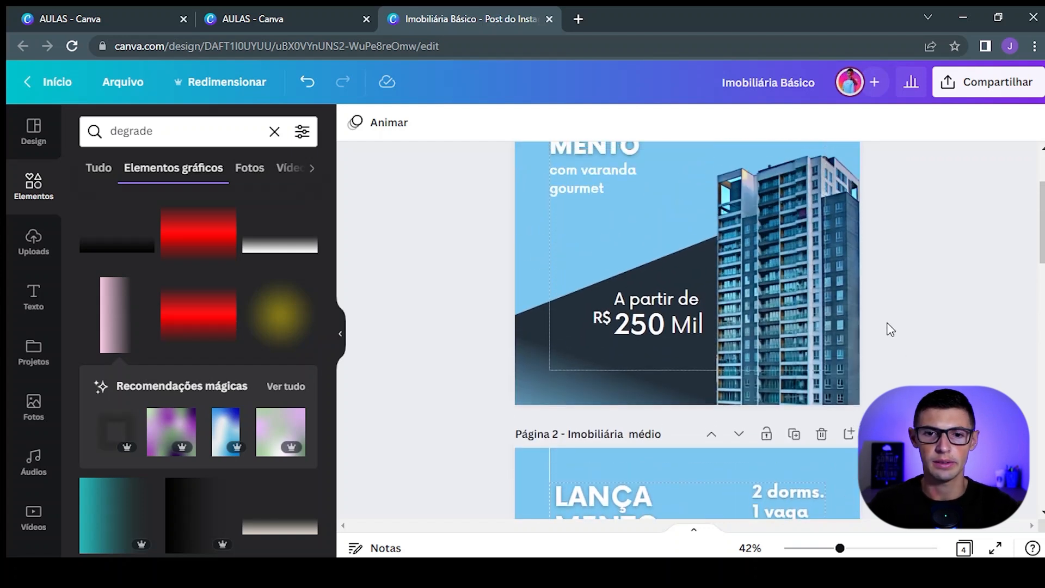
scroll(974, 350, down, 6)
scroll(976, 350, down, 2)
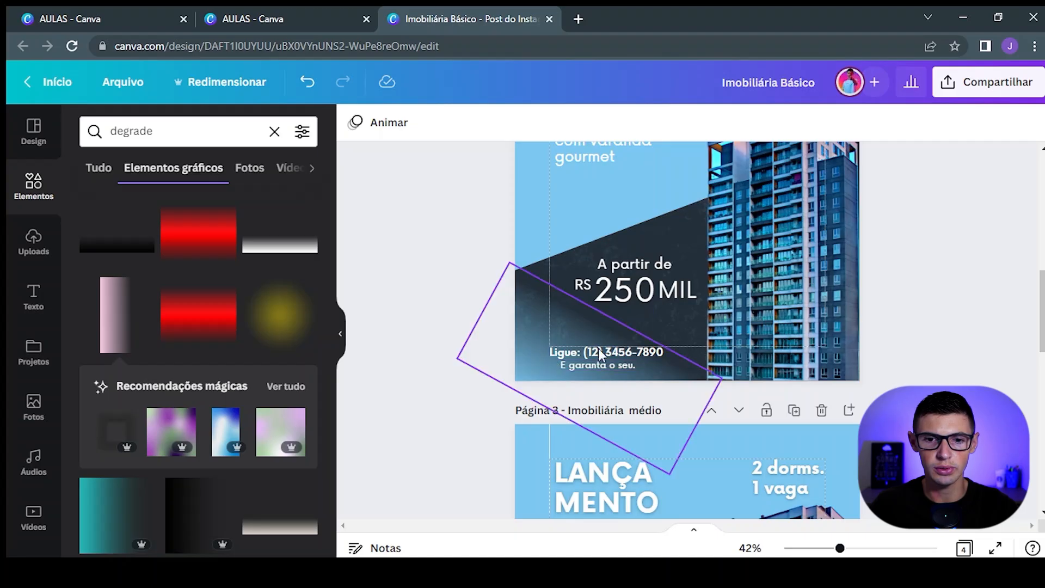
click(648, 356)
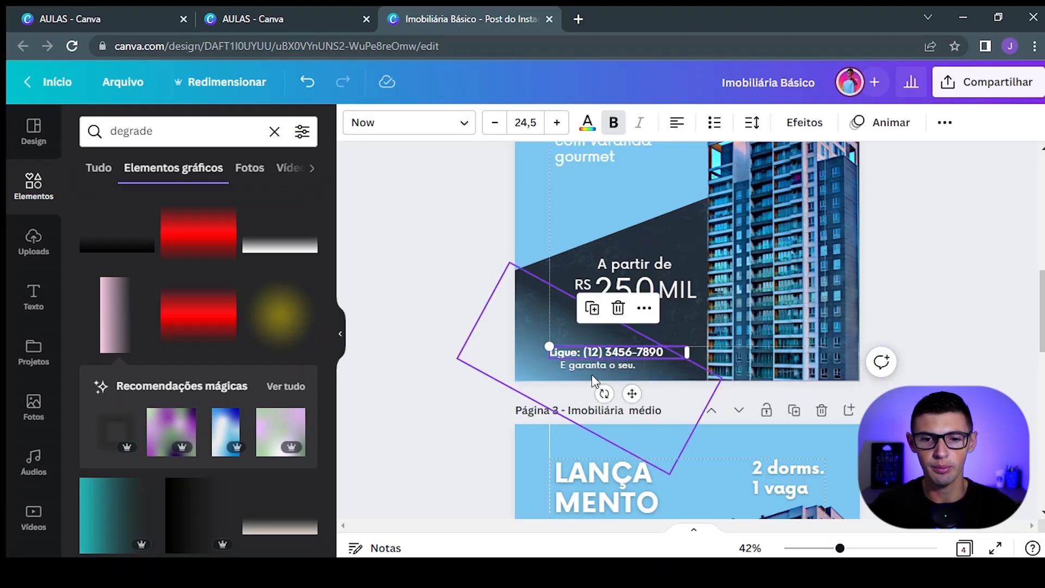
shift+click(580, 365)
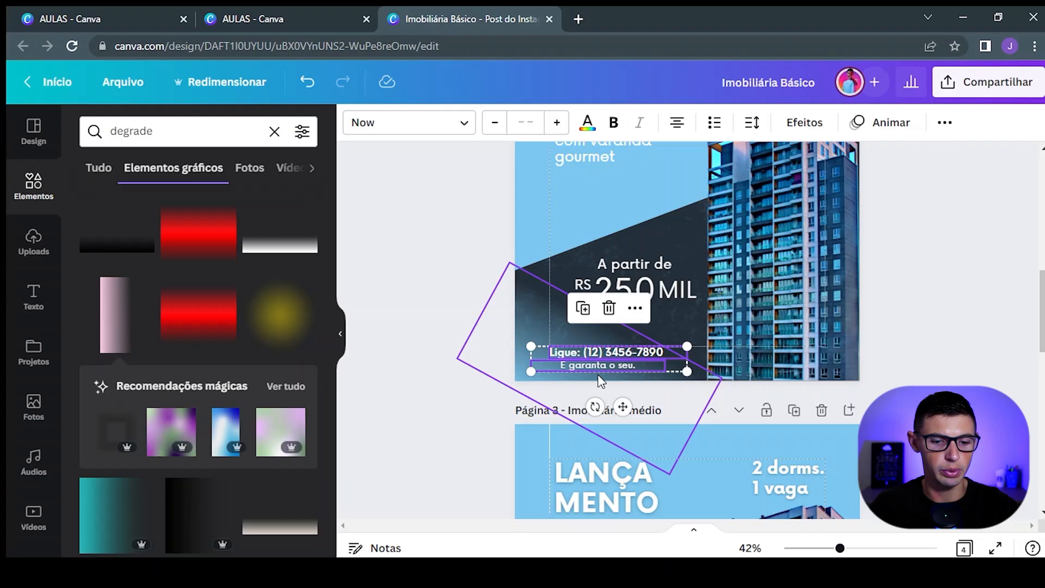
scroll(653, 389, up, 8)
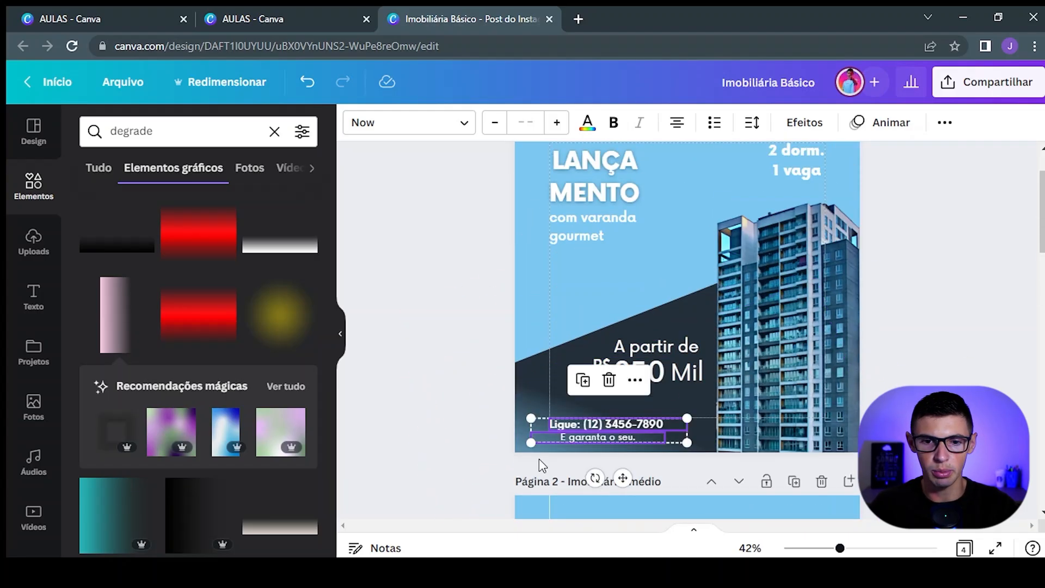
Step: Enlarge page 1's "LANÇAMENTO" title and "com varanda gourmet" subtitle together proportionally until they nearly reach the tower
scroll(643, 405, down, 8)
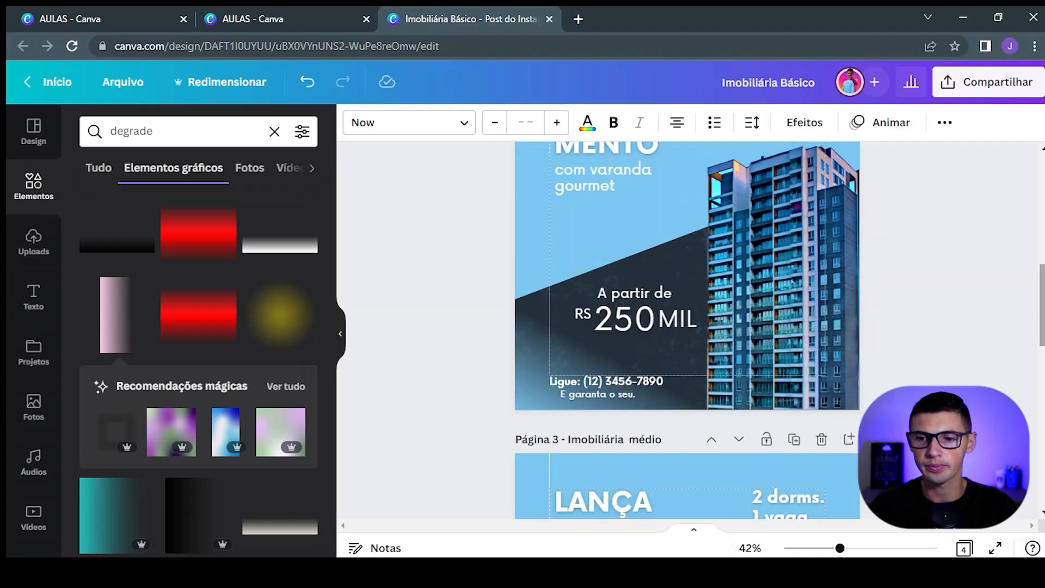
scroll(879, 379, up, 8)
scroll(688, 338, down, 1)
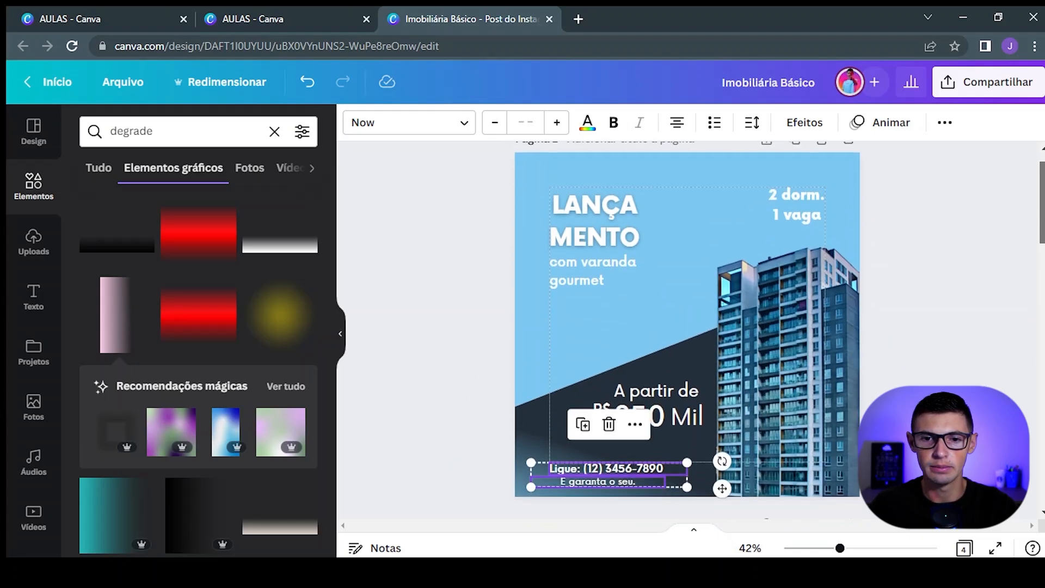
scroll(688, 329, down, 7)
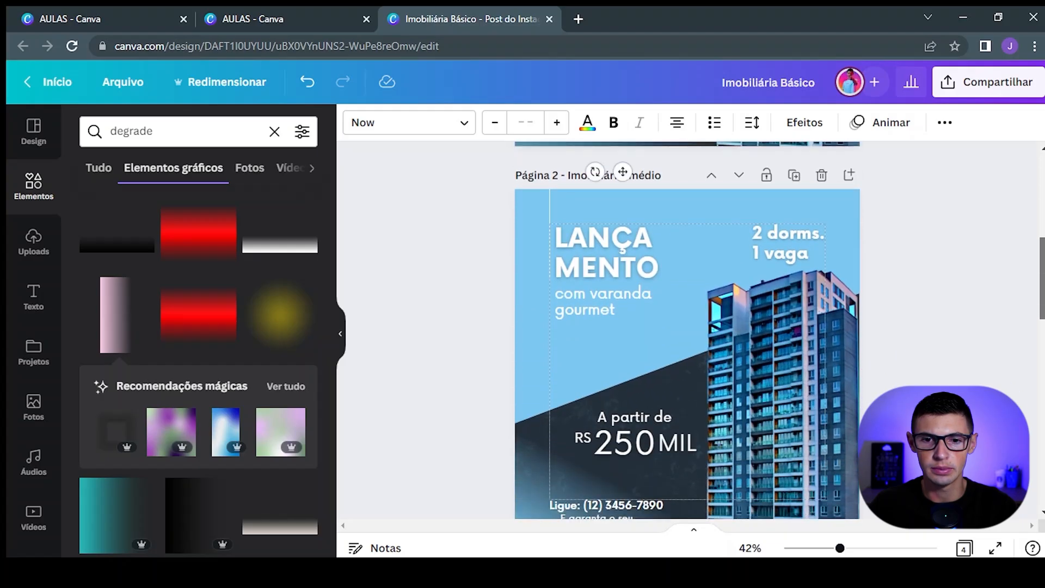
scroll(687, 330, up, 6)
scroll(859, 233, up, 2)
click(579, 236)
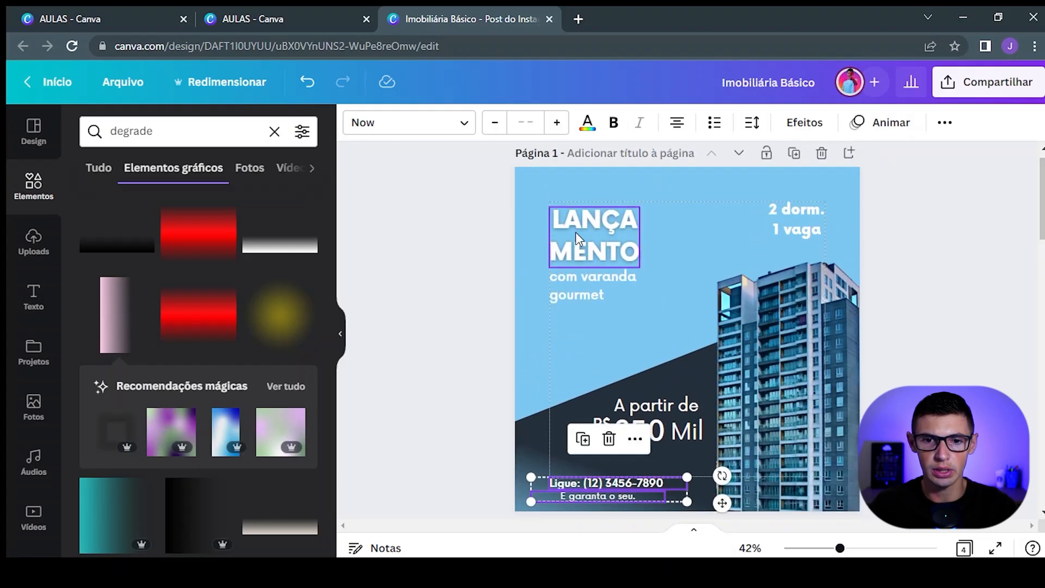
shift+click(581, 288)
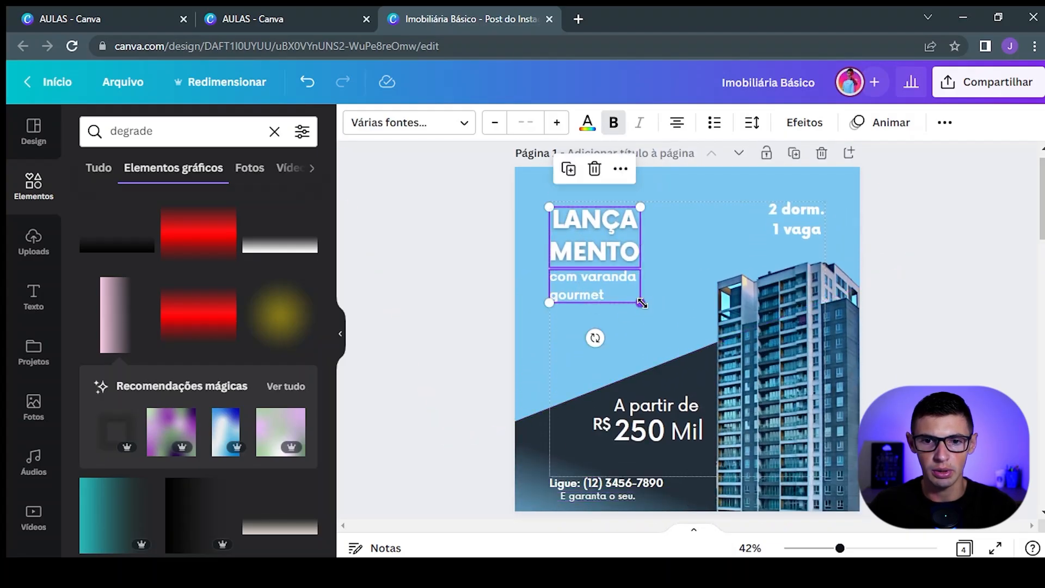
drag(641, 303, 692, 341)
click(971, 320)
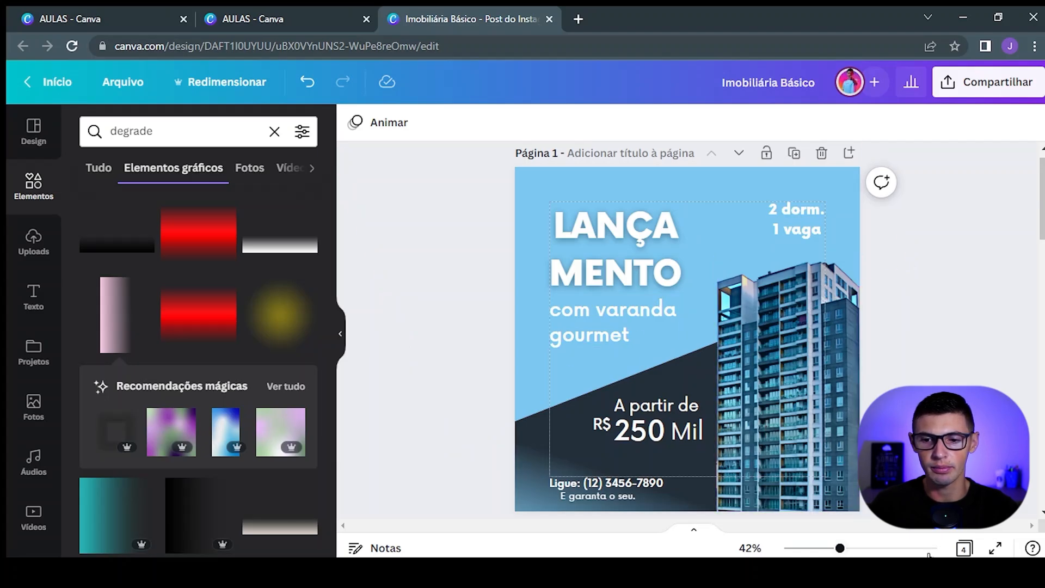
Step: Preview the finished page 1 post in full screen
click(995, 548)
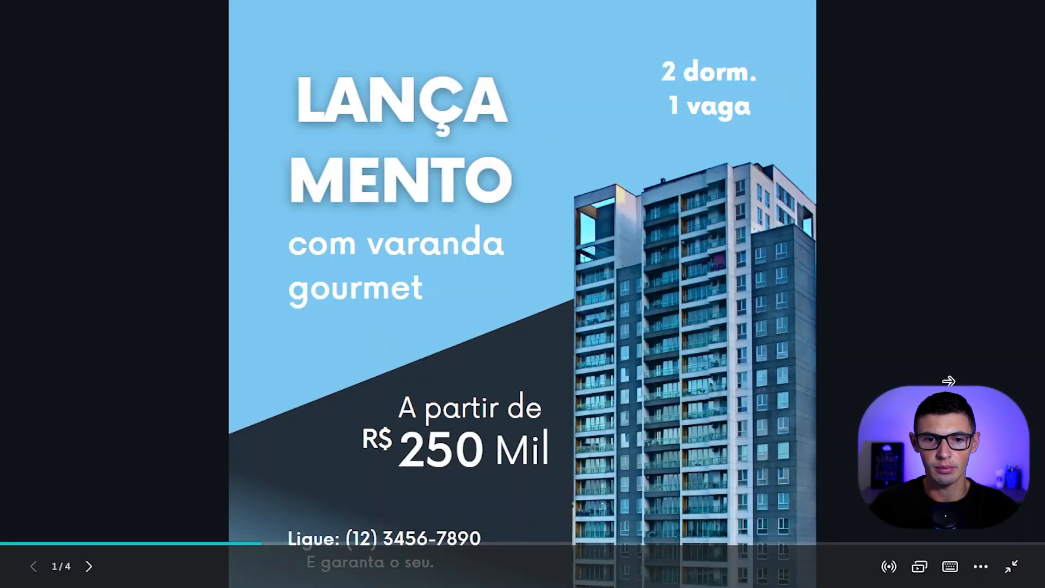